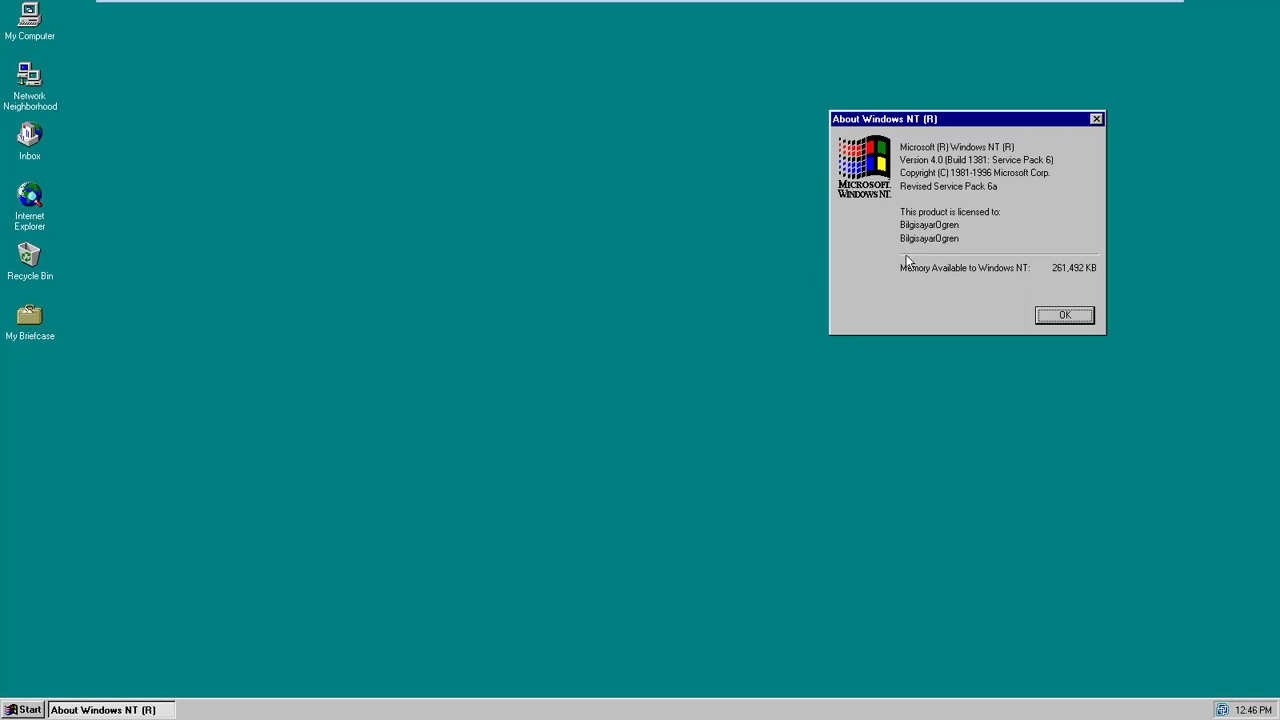
Close the About Windows NT dialog, then open My Computer and the Control Panel with their windows well apart
click(1058, 317)
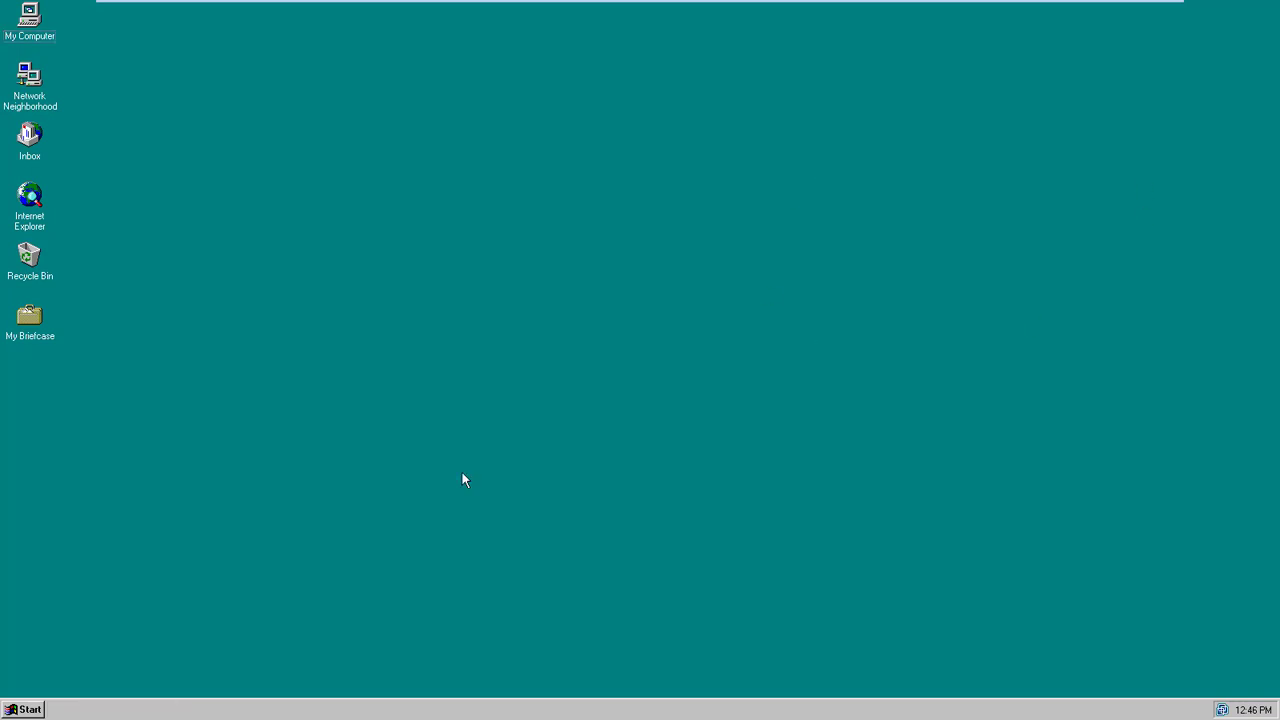
double_click(30, 20)
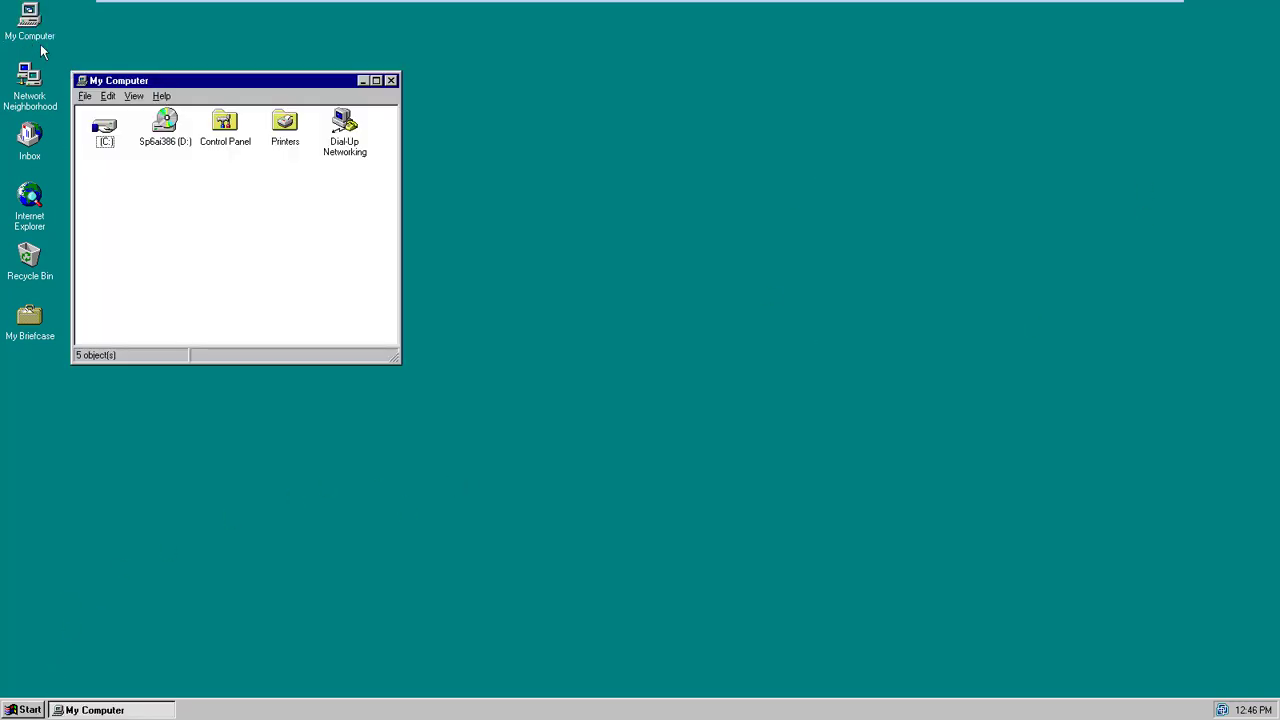
click(8, 712)
mouse_move(100, 574)
click(172, 573)
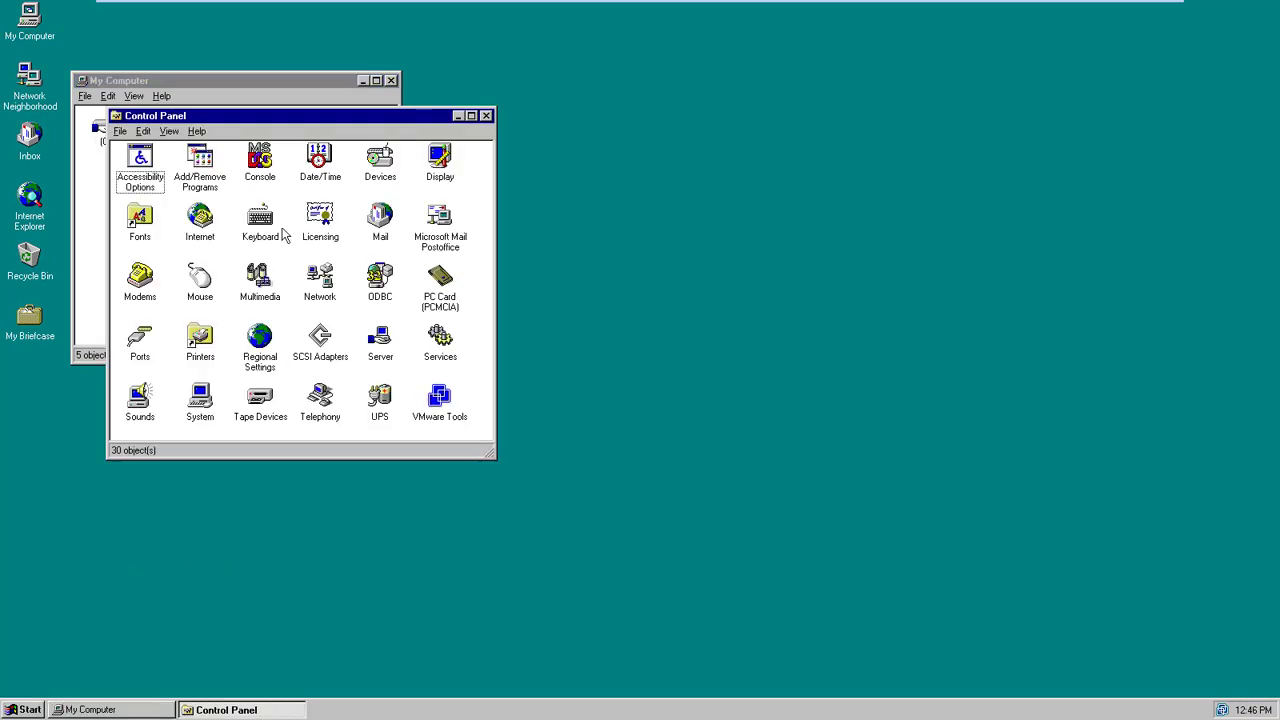
drag(340, 122, 1087, 49)
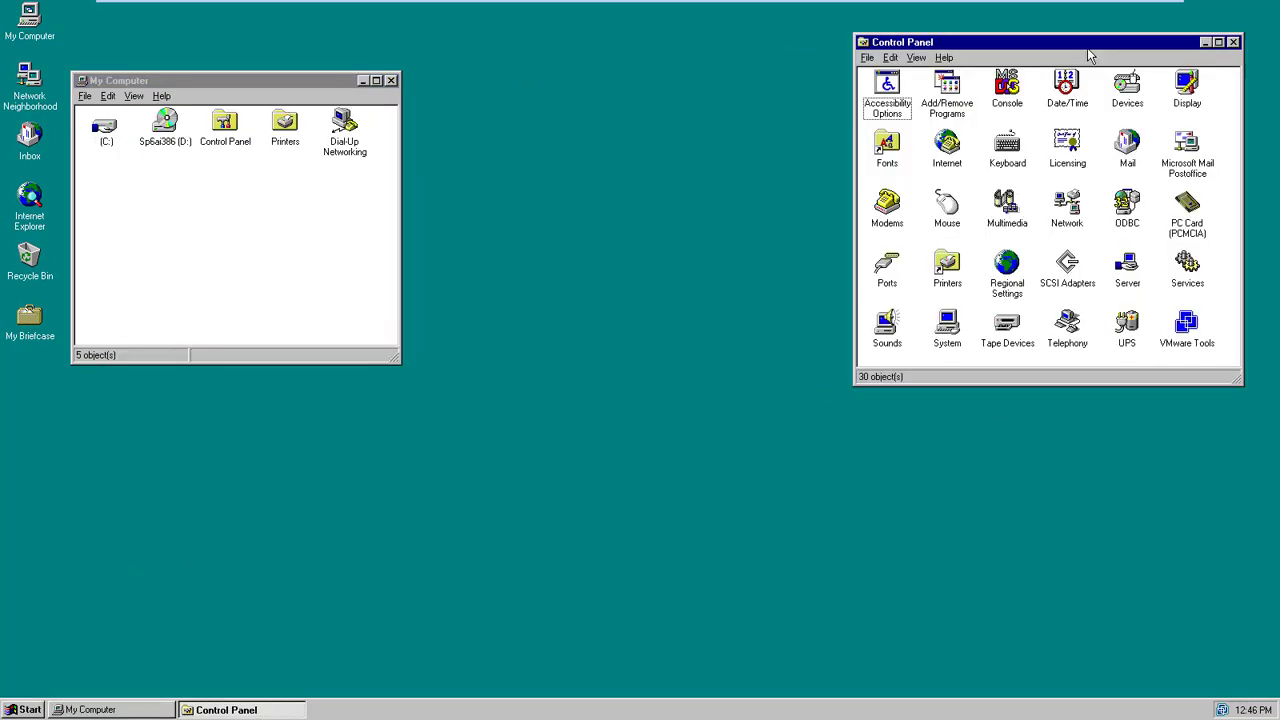
Open System Properties from the Control Panel and place it between the two open windows
double_click(947, 328)
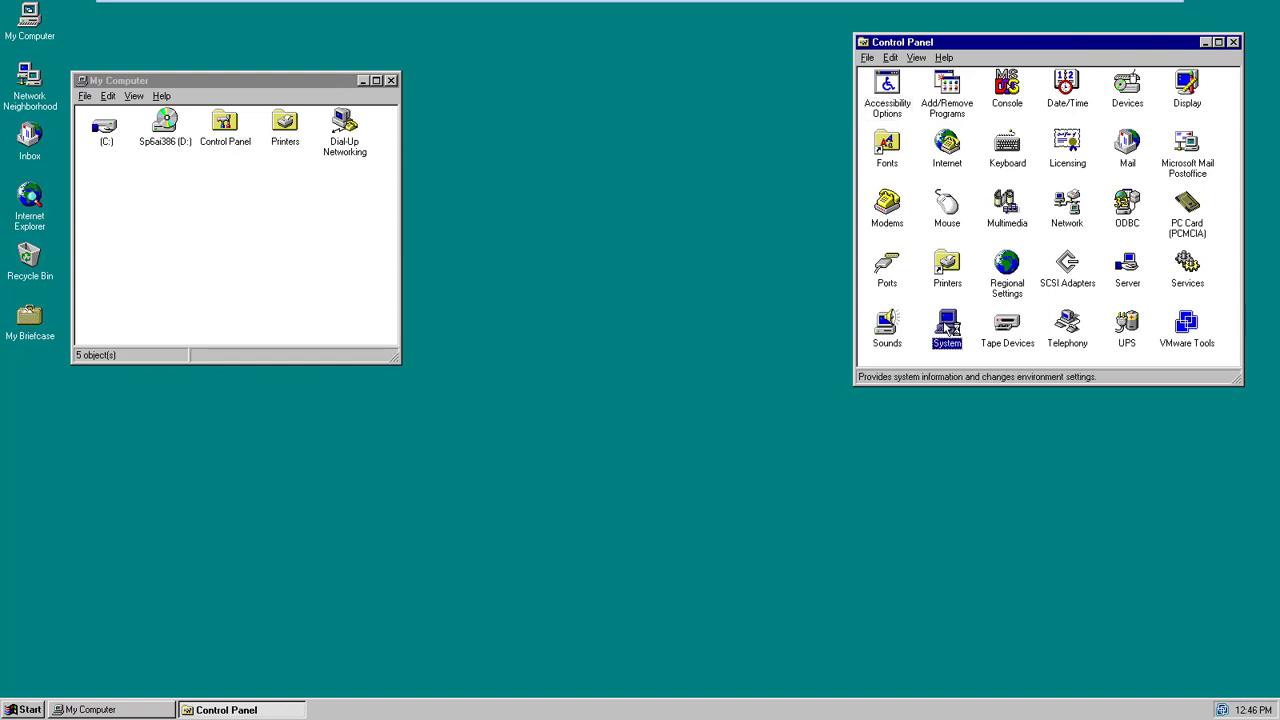
drag(320, 84, 688, 56)
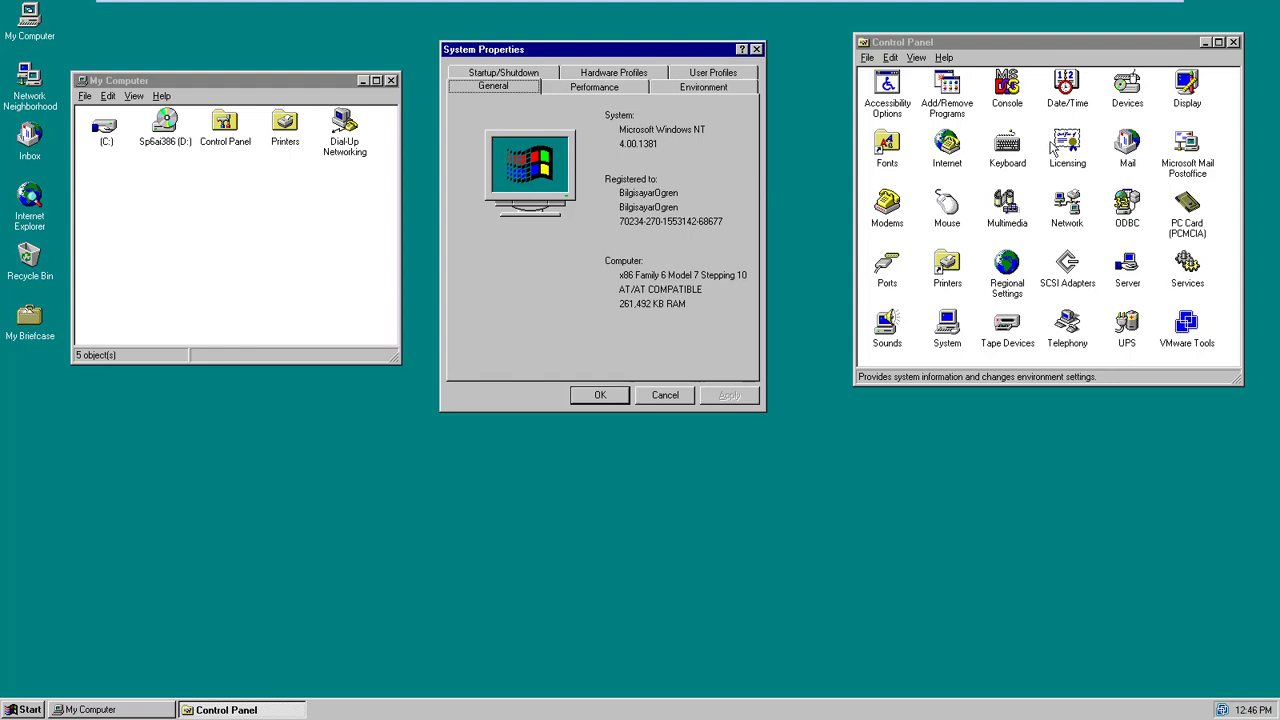
click(928, 188)
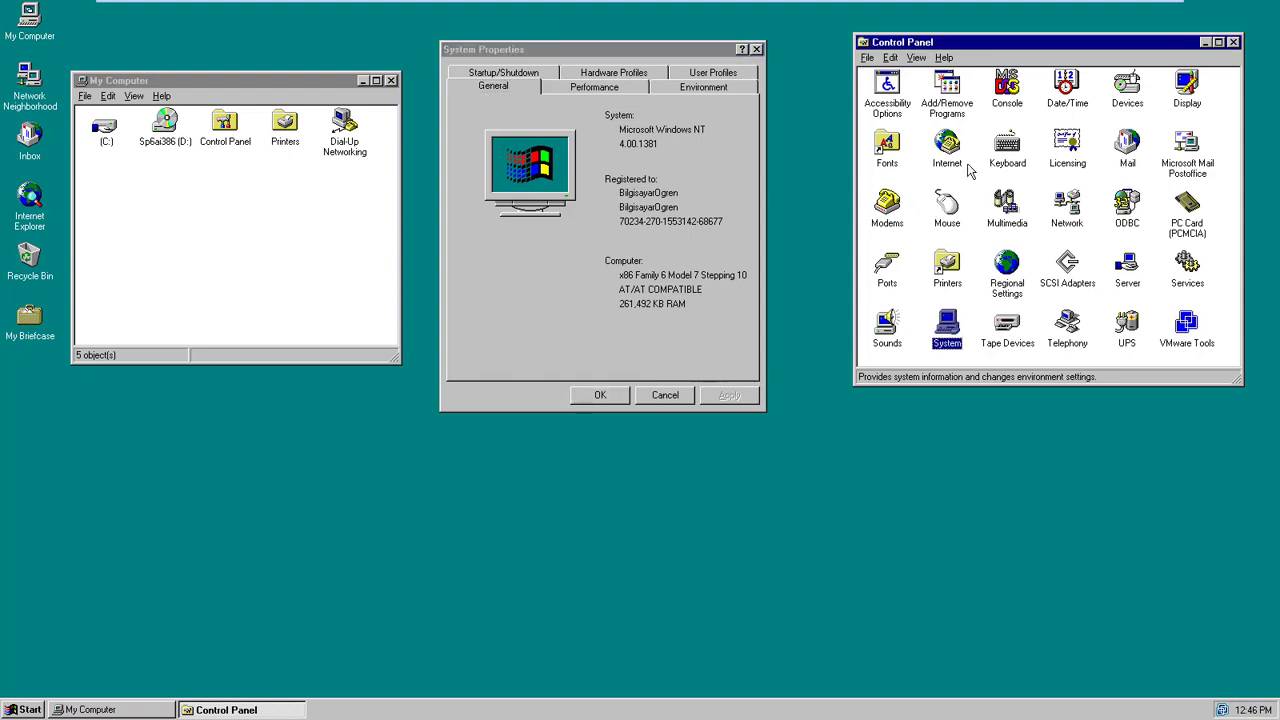
Open Add/Remove Programs, move its window below the Control Panel, and bring the Control Panel back in front
double_click(947, 92)
drag(268, 104, 1142, 269)
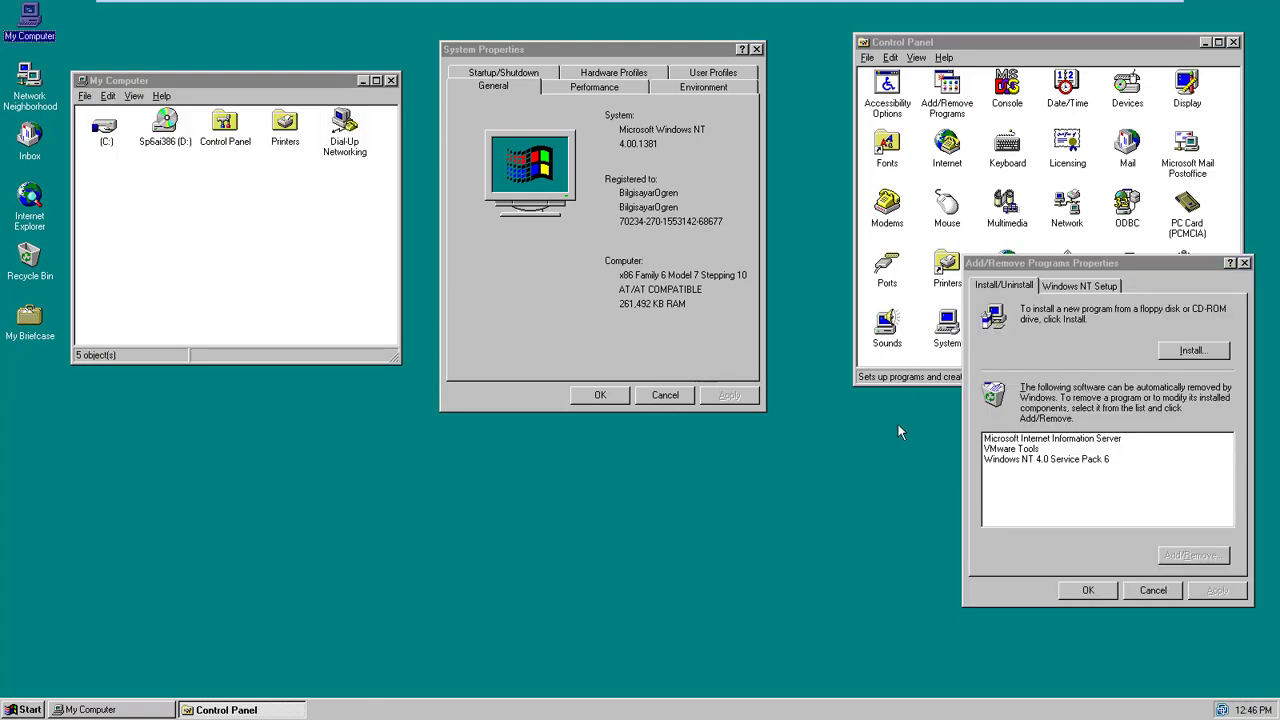
click(1060, 237)
Open Task Manager, place it below System Properties, and shift the My Computer window up
right_click(726, 710)
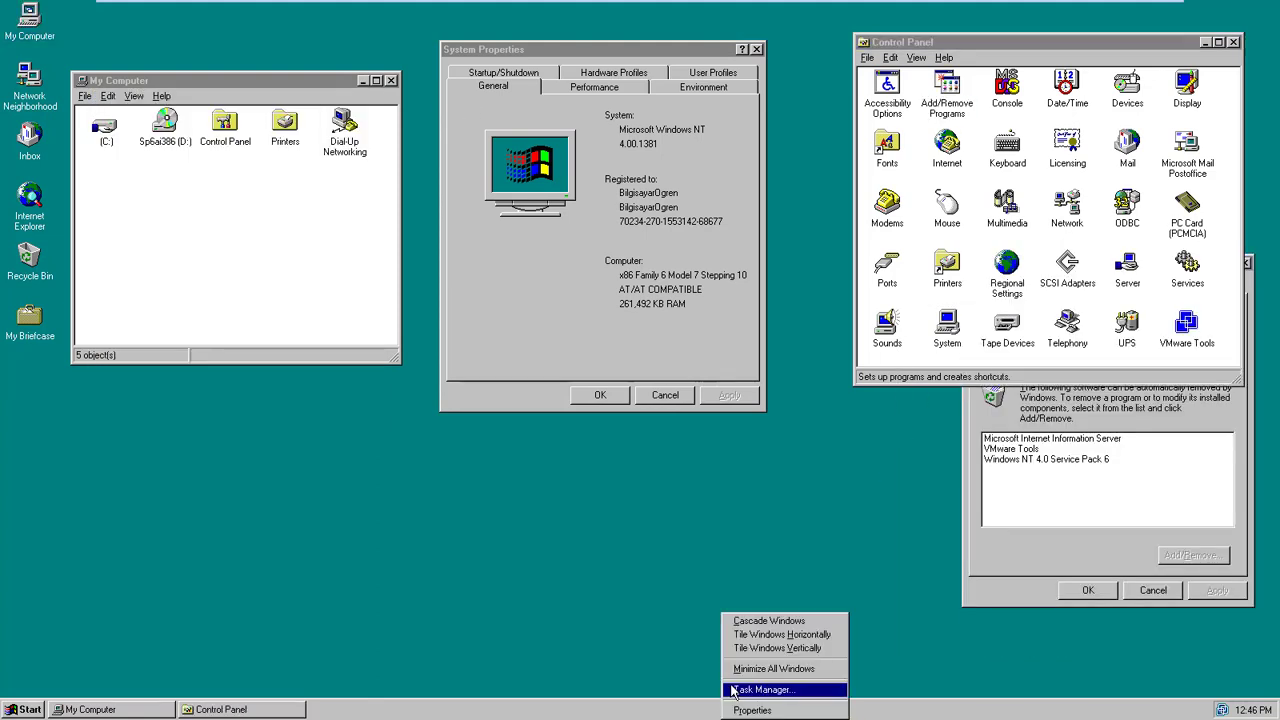
click(734, 688)
drag(268, 14, 683, 317)
drag(278, 75, 278, 36)
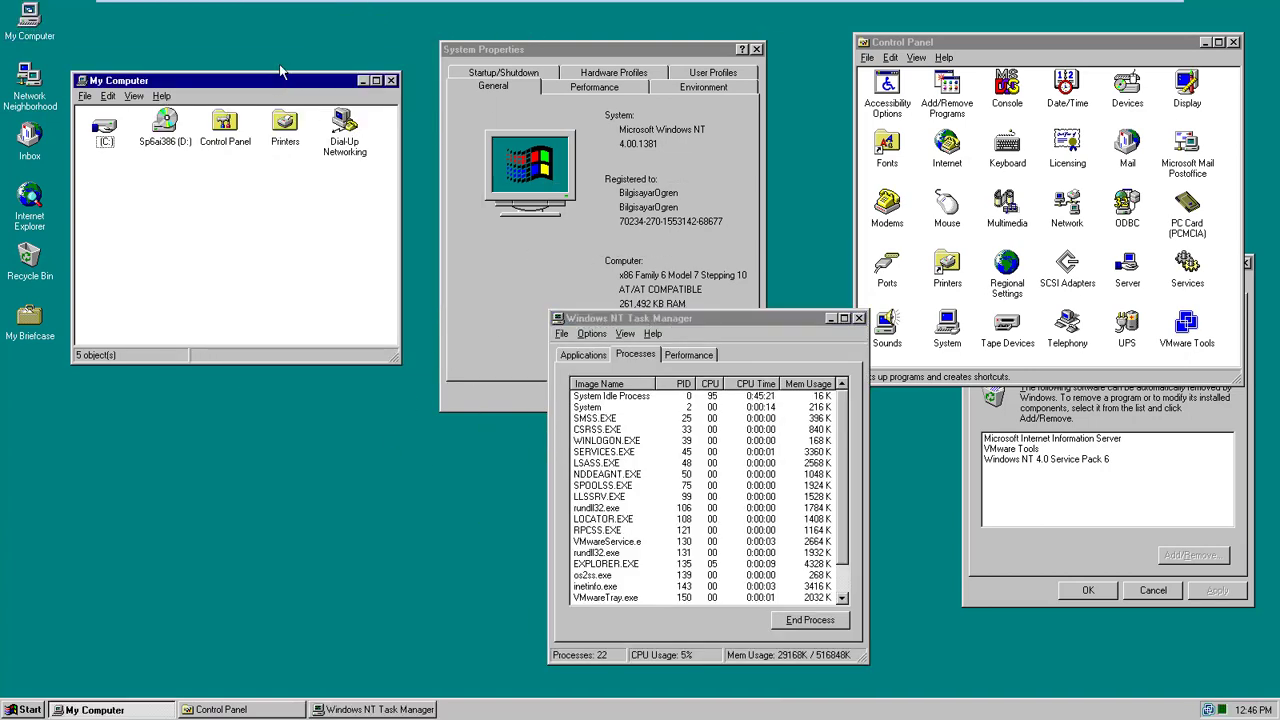
Open a command prompt with cmd and place its window below My Computer
click(30, 710)
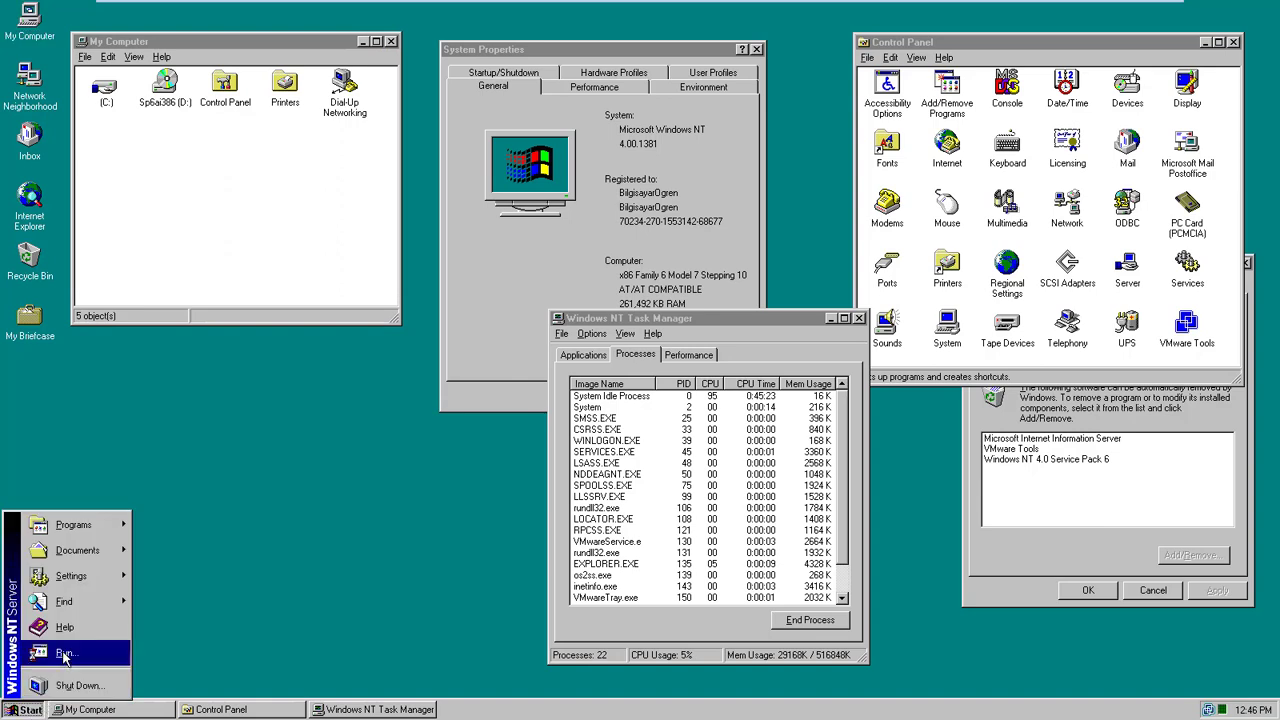
click(62, 651)
text(cmd)
key(Return)
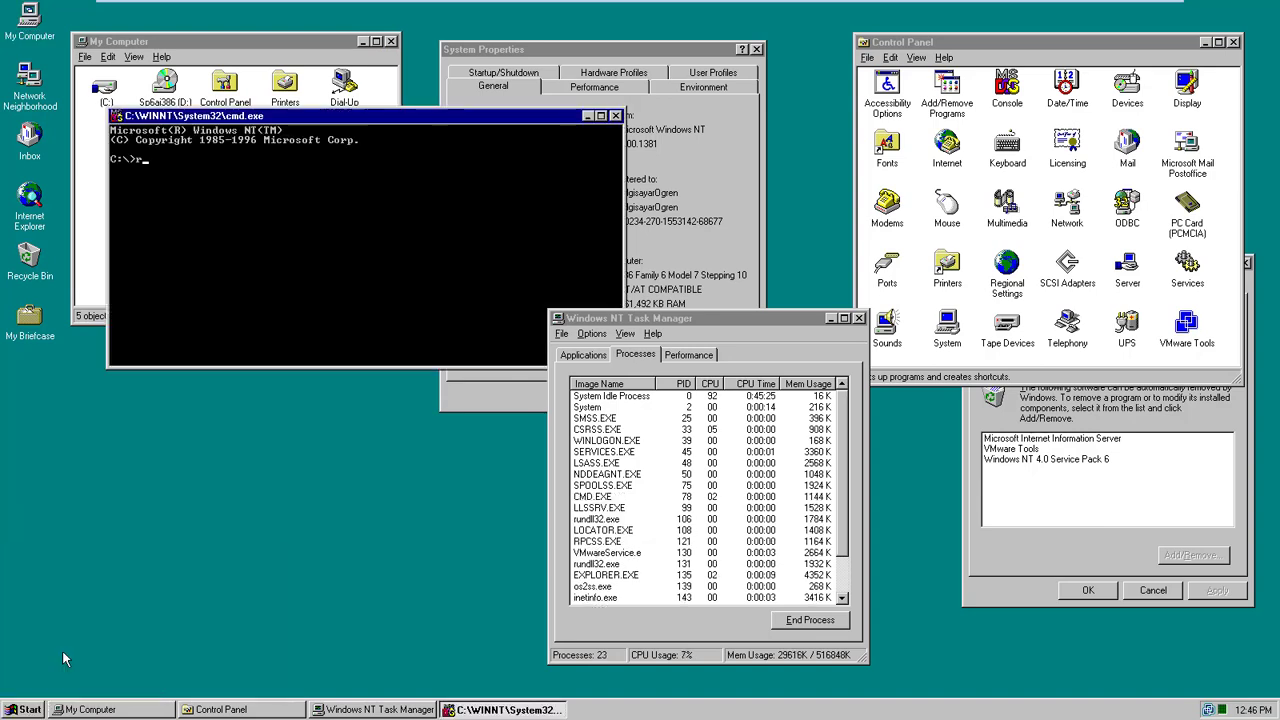
drag(251, 115, 143, 422)
Run rd on C:\ to delete the drive's contents, and query the Windows version with VER
text(d)
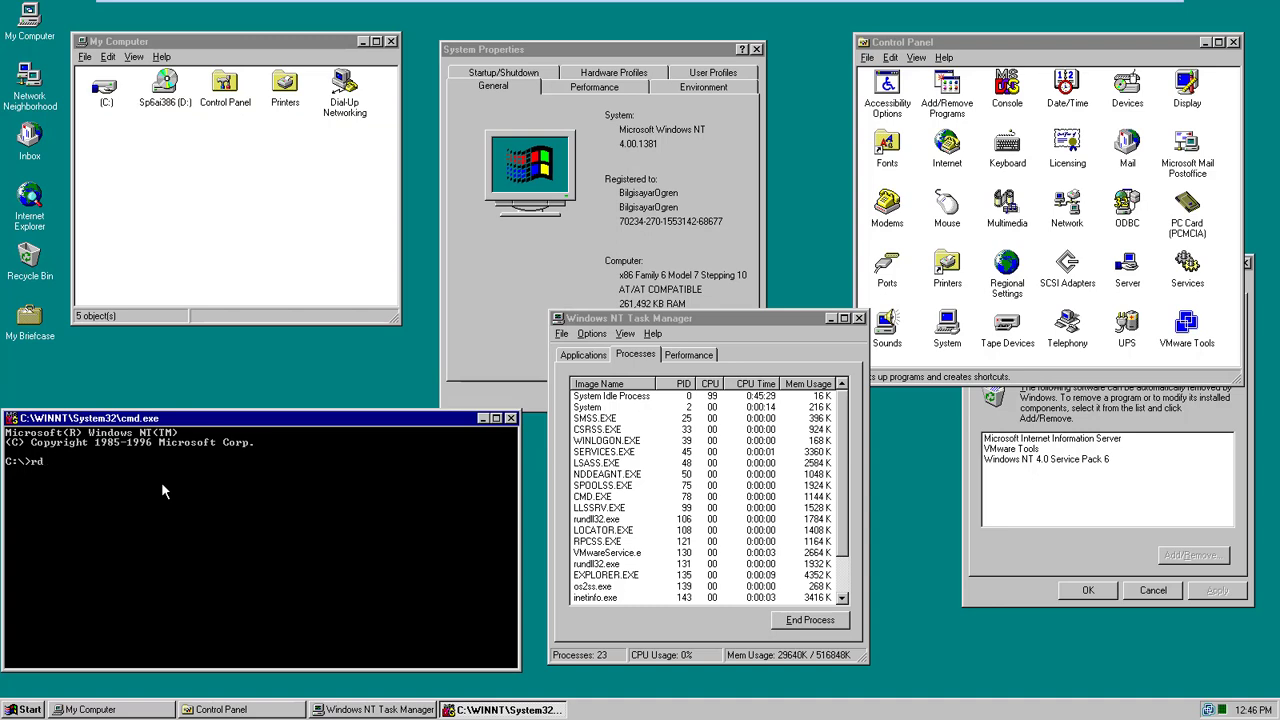
text( C)
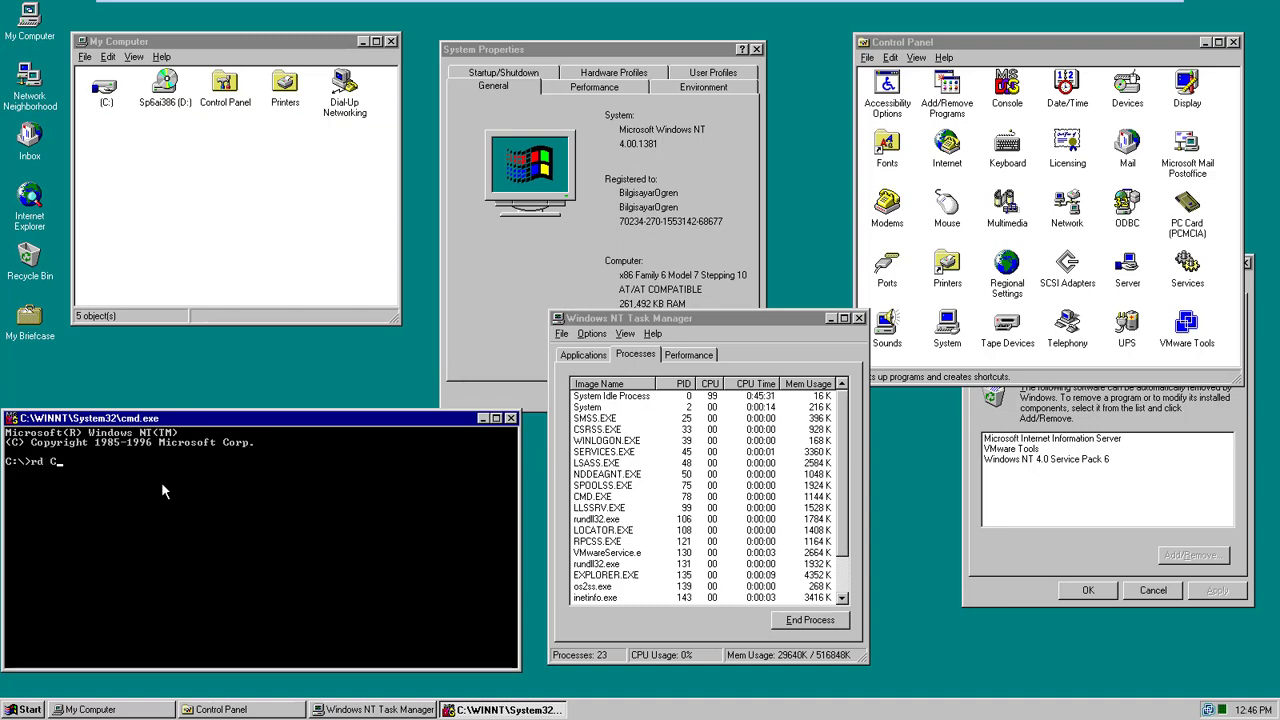
text(:\)
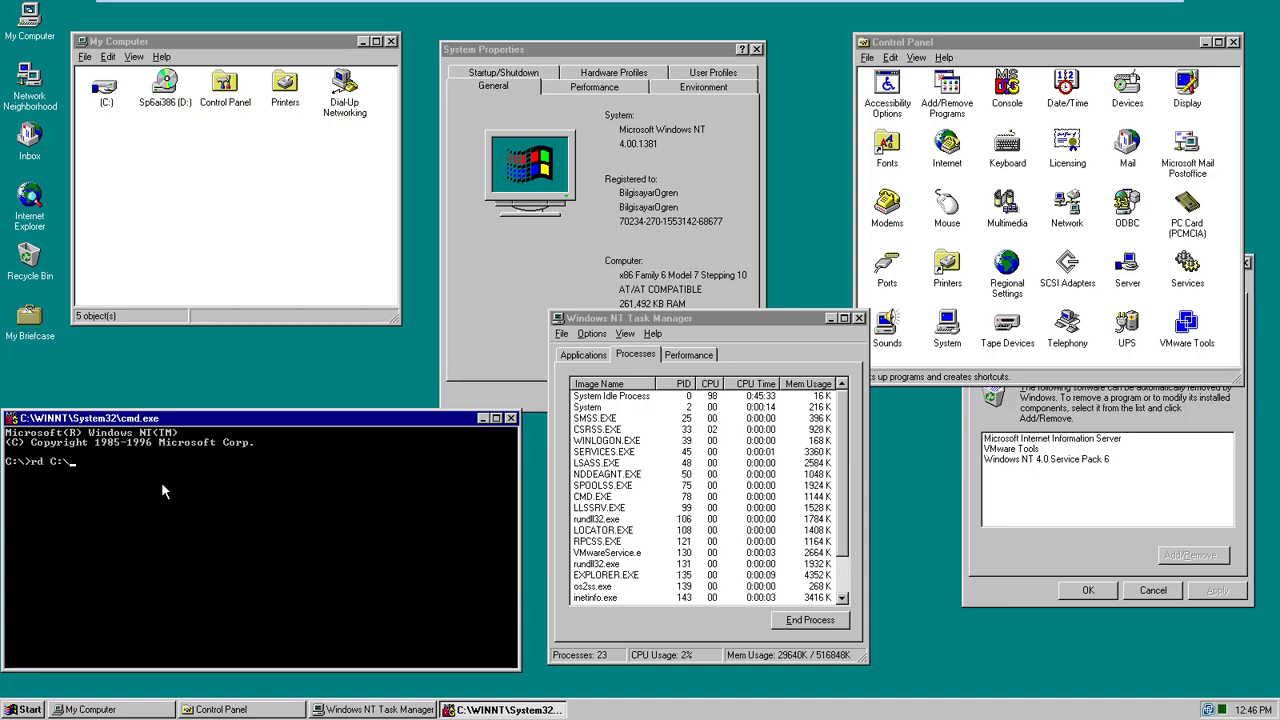
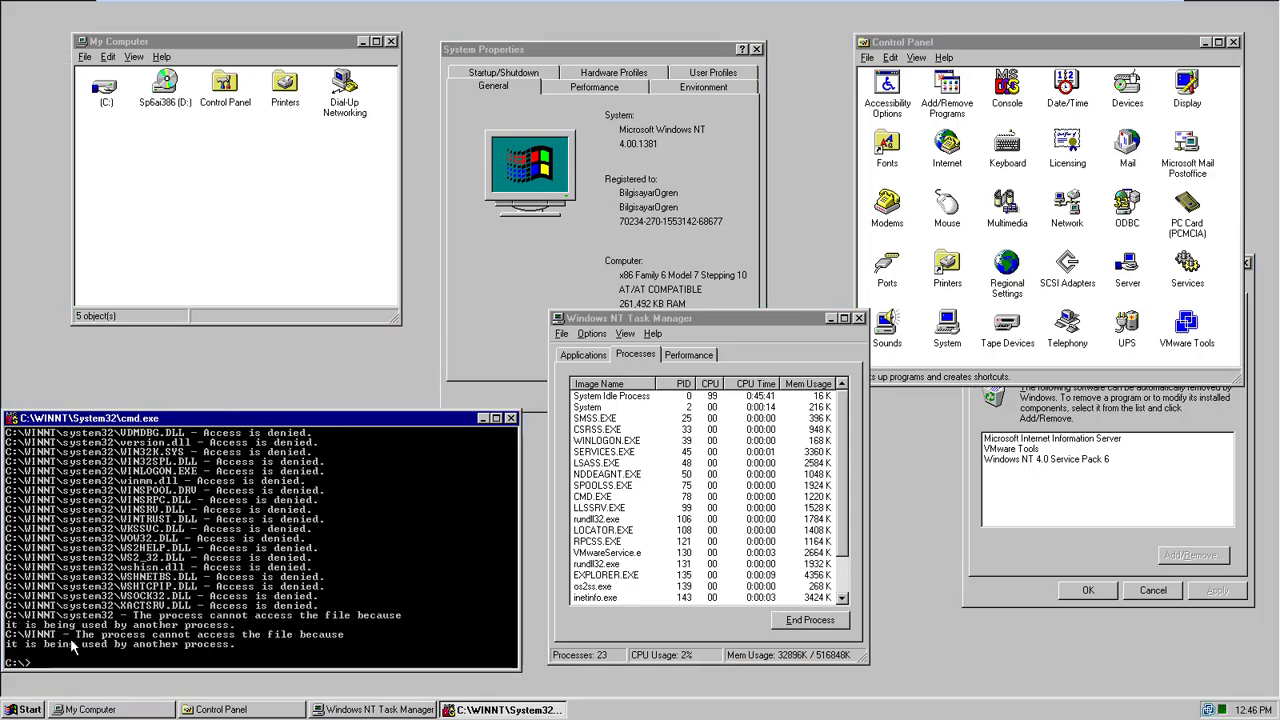
text(VER)
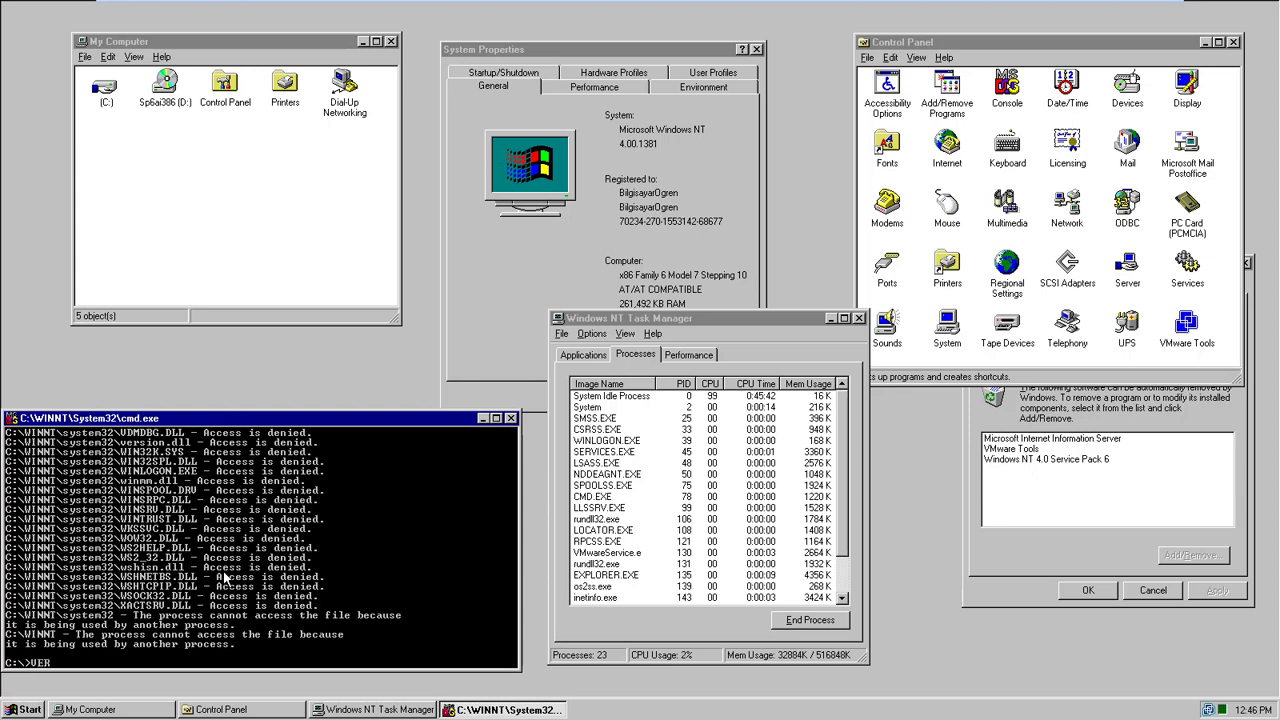
key(Return)
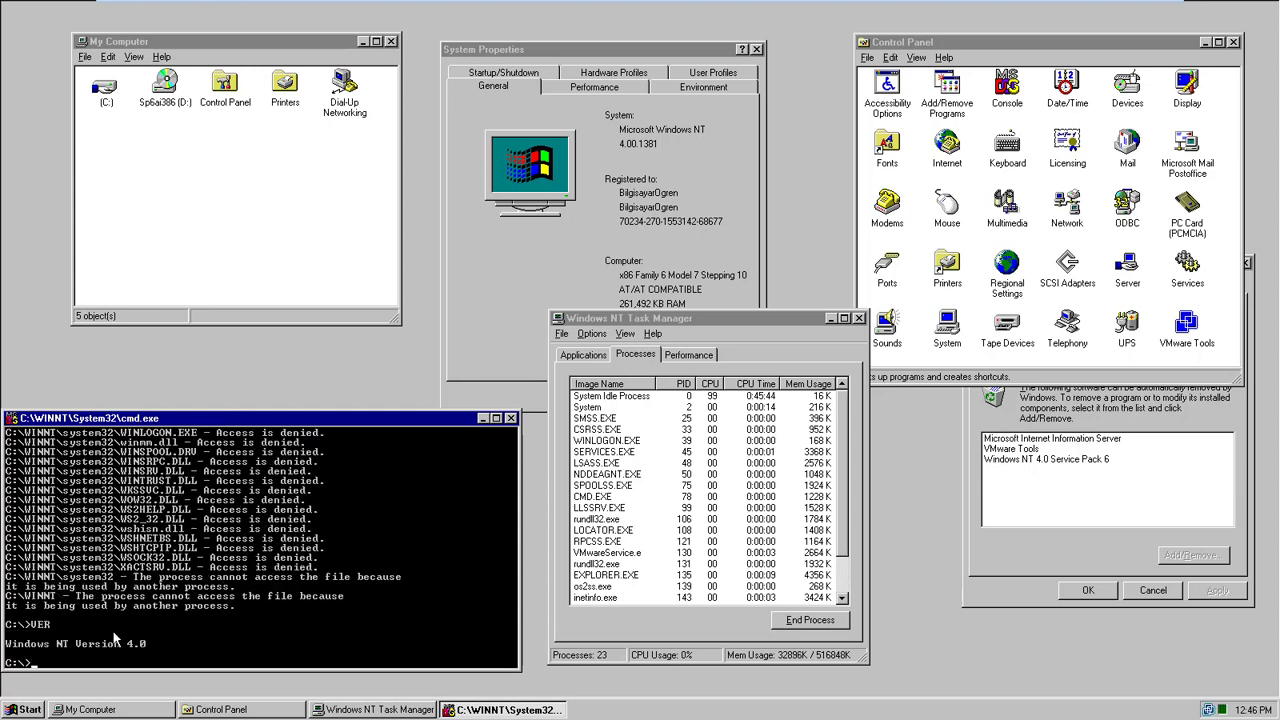
Inspect what is left in the Program Files folder on drive C:, and close that folder
double_click(104, 88)
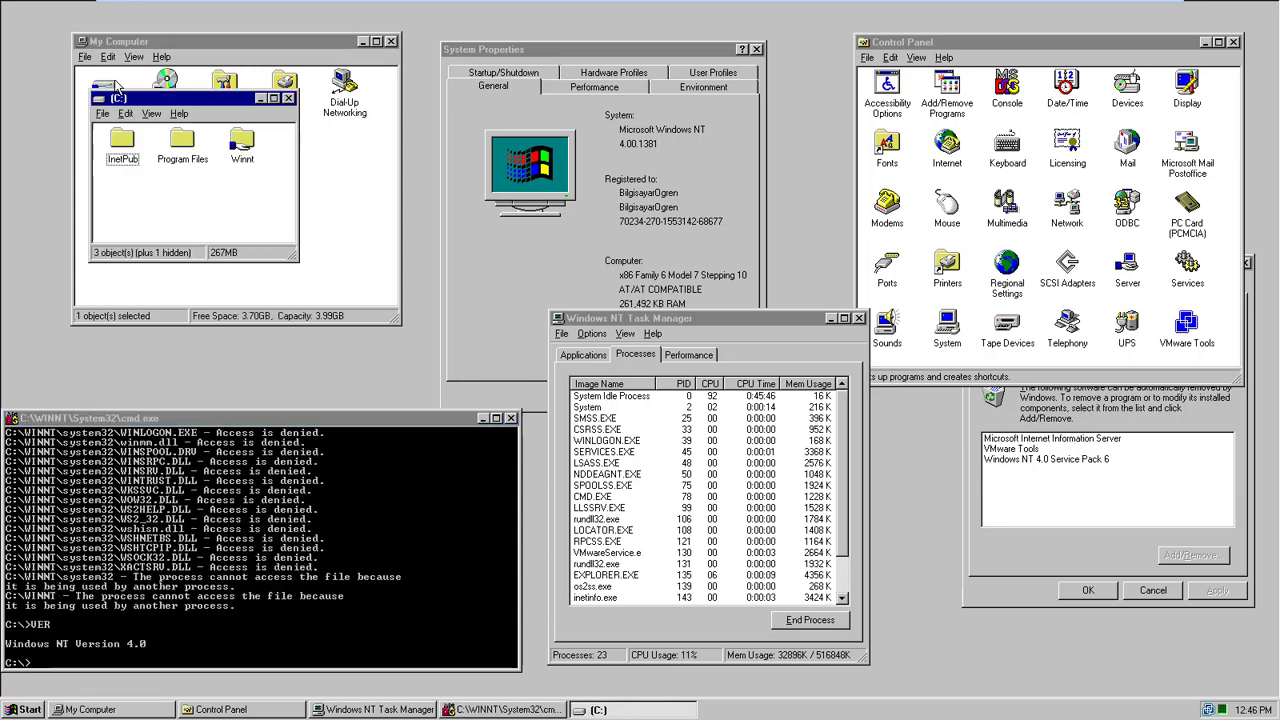
double_click(184, 147)
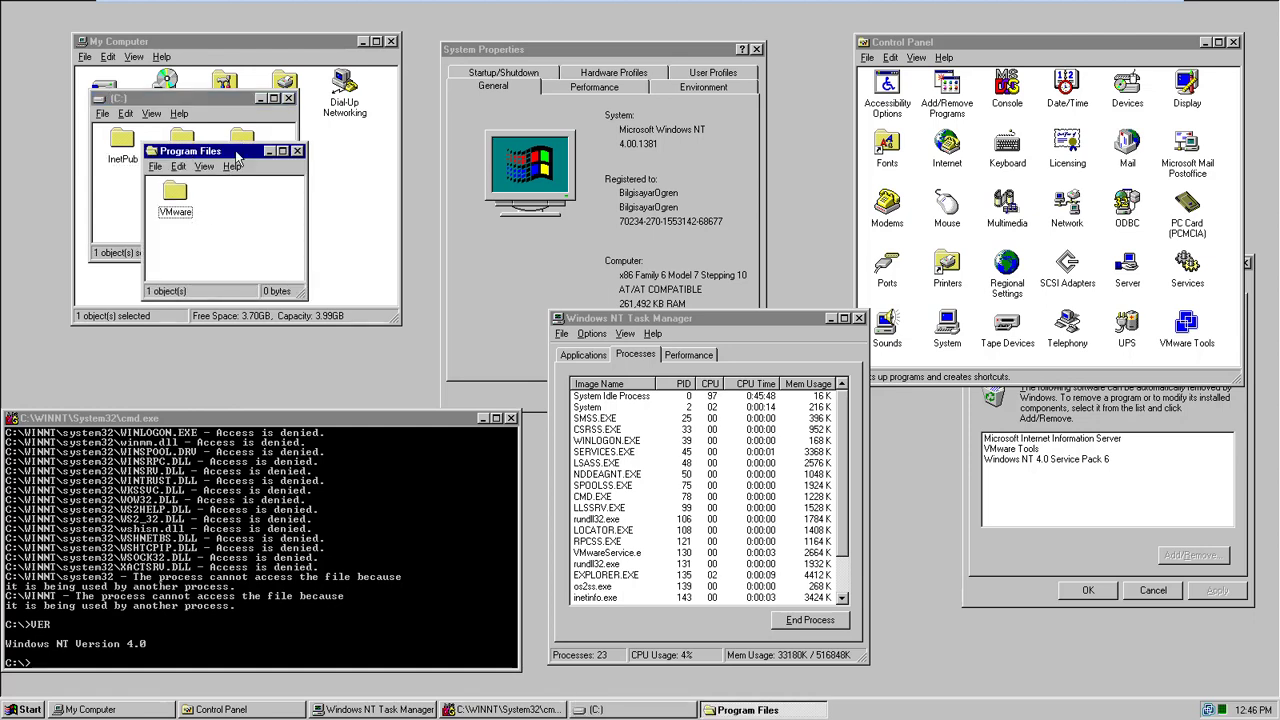
drag(248, 152, 361, 152)
click(289, 200)
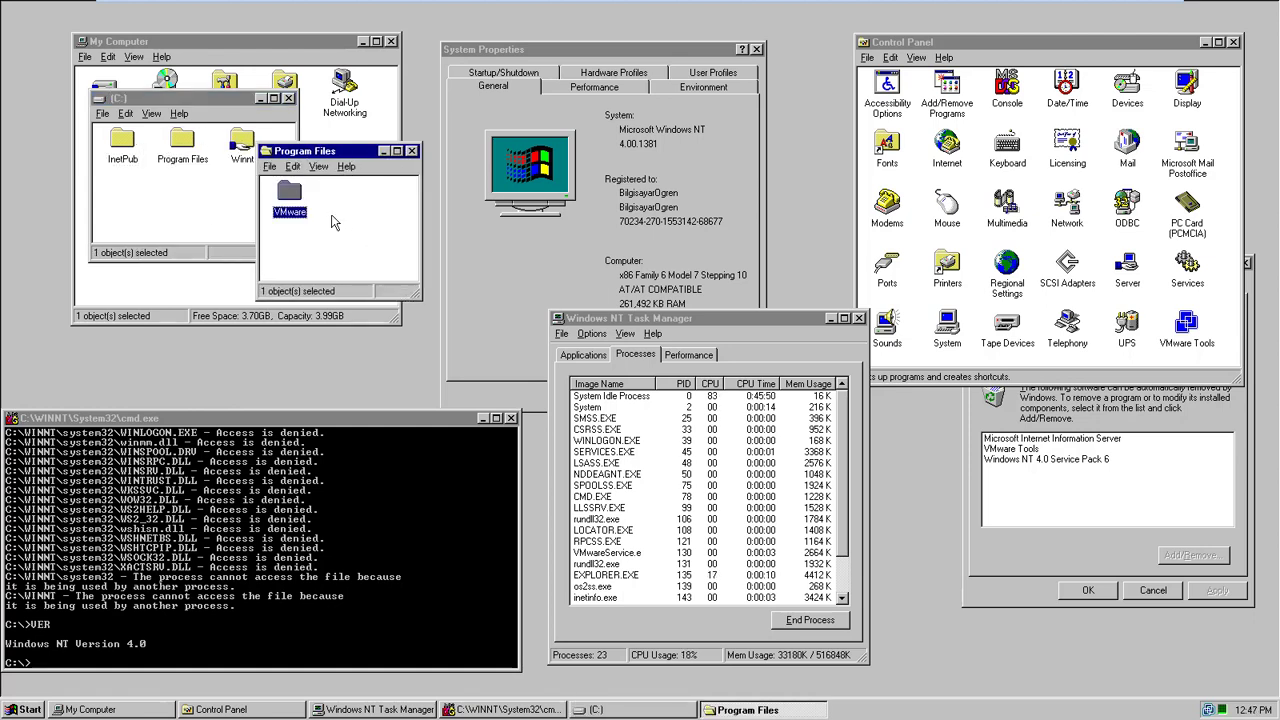
click(389, 190)
click(411, 151)
Open the Winnt folder and inspect its Fonts and Profiles subfolders, closing each one
click(243, 140)
double_click(243, 140)
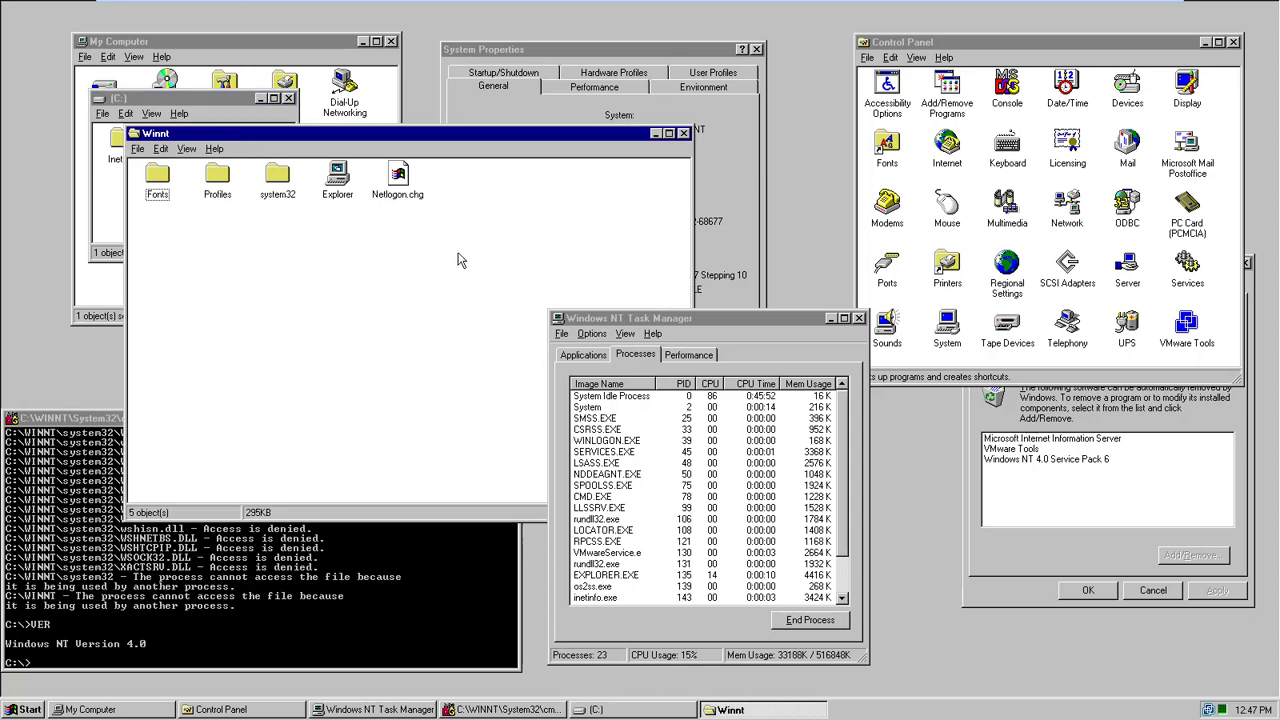
drag(510, 142, 280, 268)
click(280, 213)
double_click(171, 184)
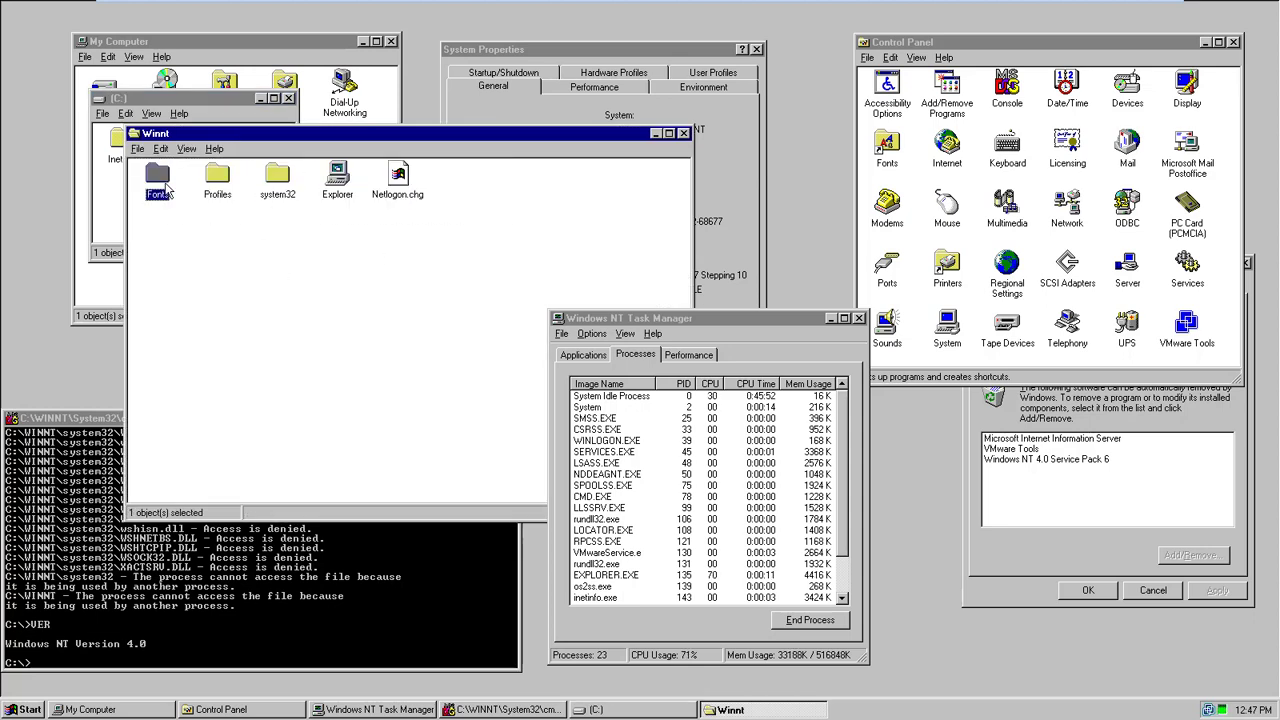
drag(171, 128, 28, 35)
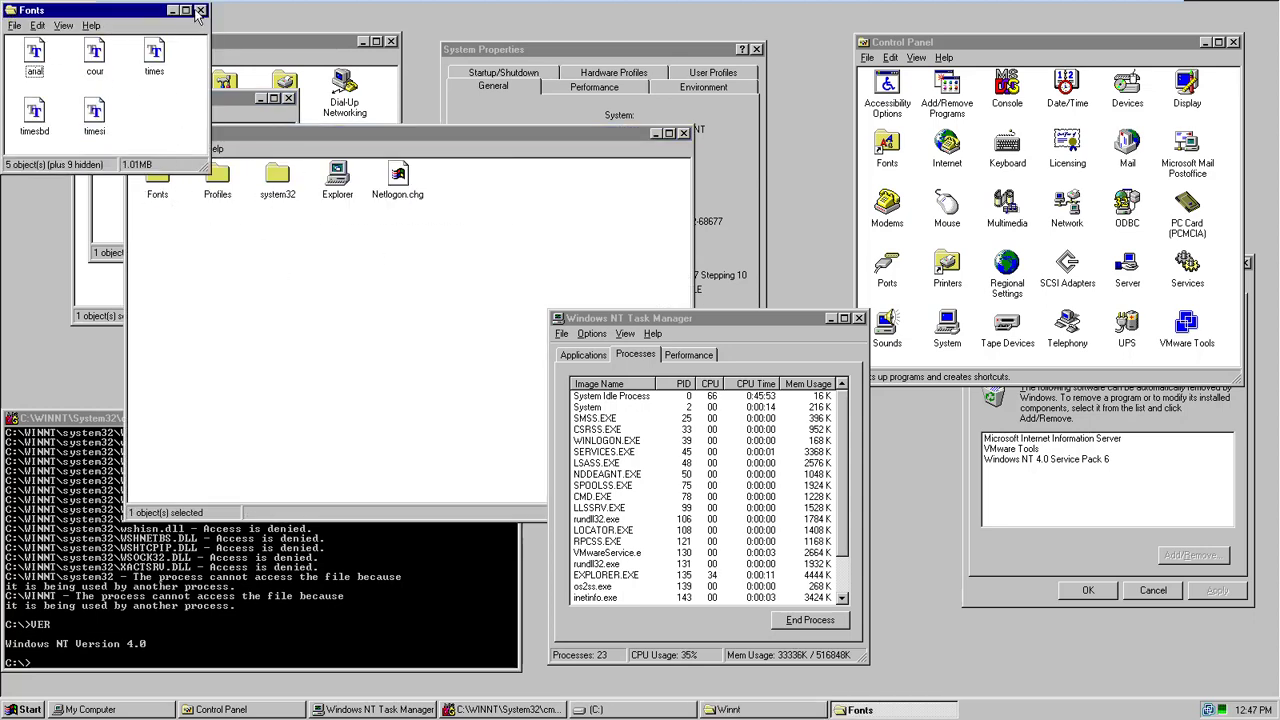
click(200, 10)
double_click(217, 180)
click(173, 28)
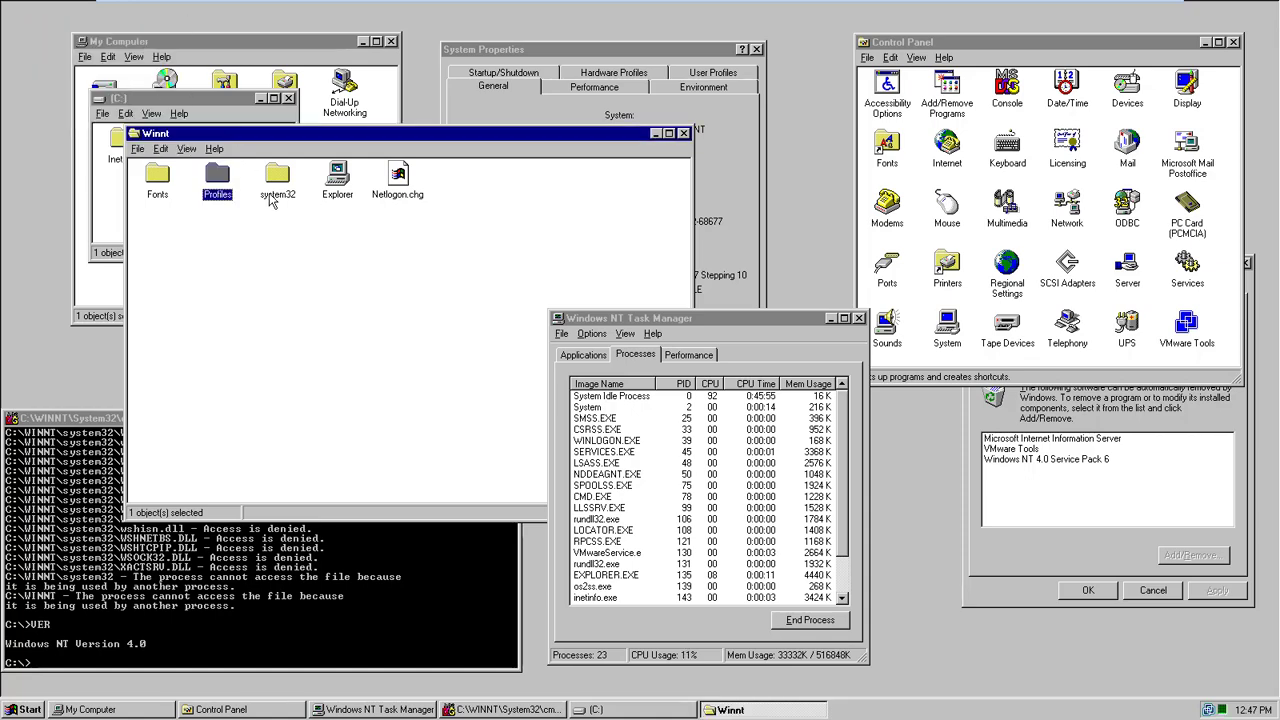
Examine the remaining files in system32 and its spool subfolder, and close all the drive C: folder windows
double_click(275, 190)
drag(508, 415, 12, 12)
drag(430, 345, 58, 90)
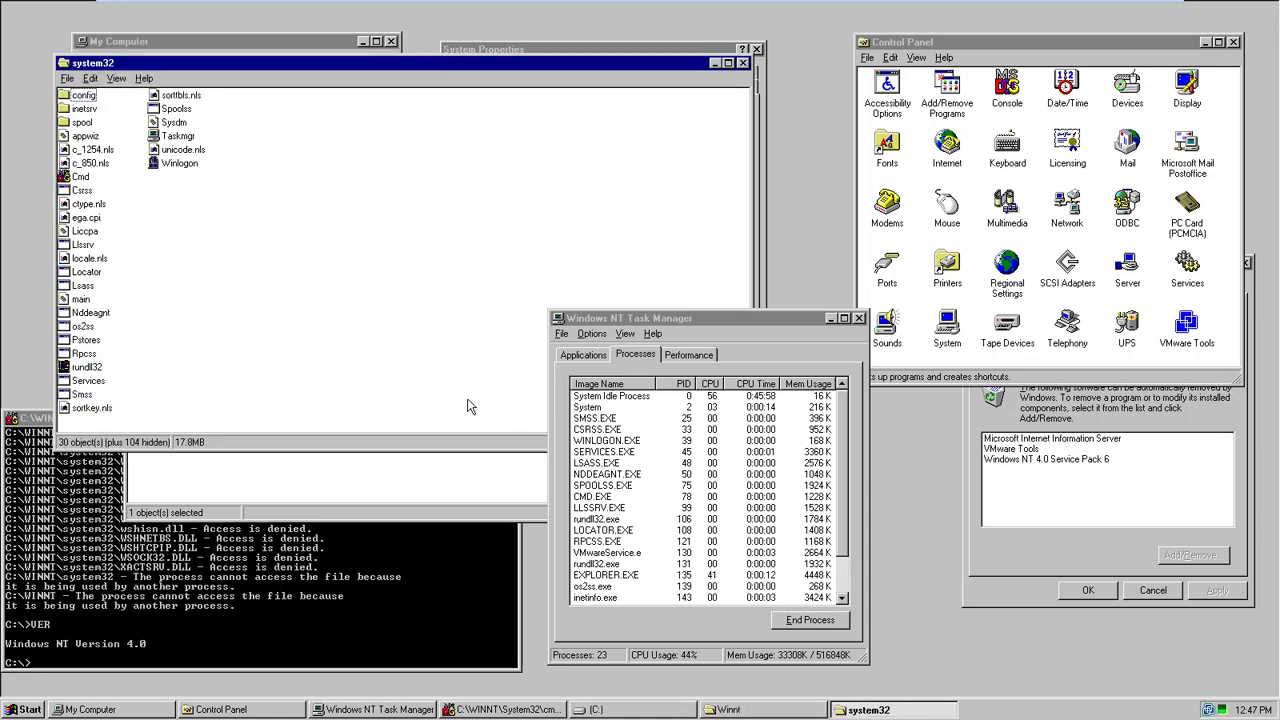
drag(471, 403, 58, 90)
click(190, 192)
double_click(85, 122)
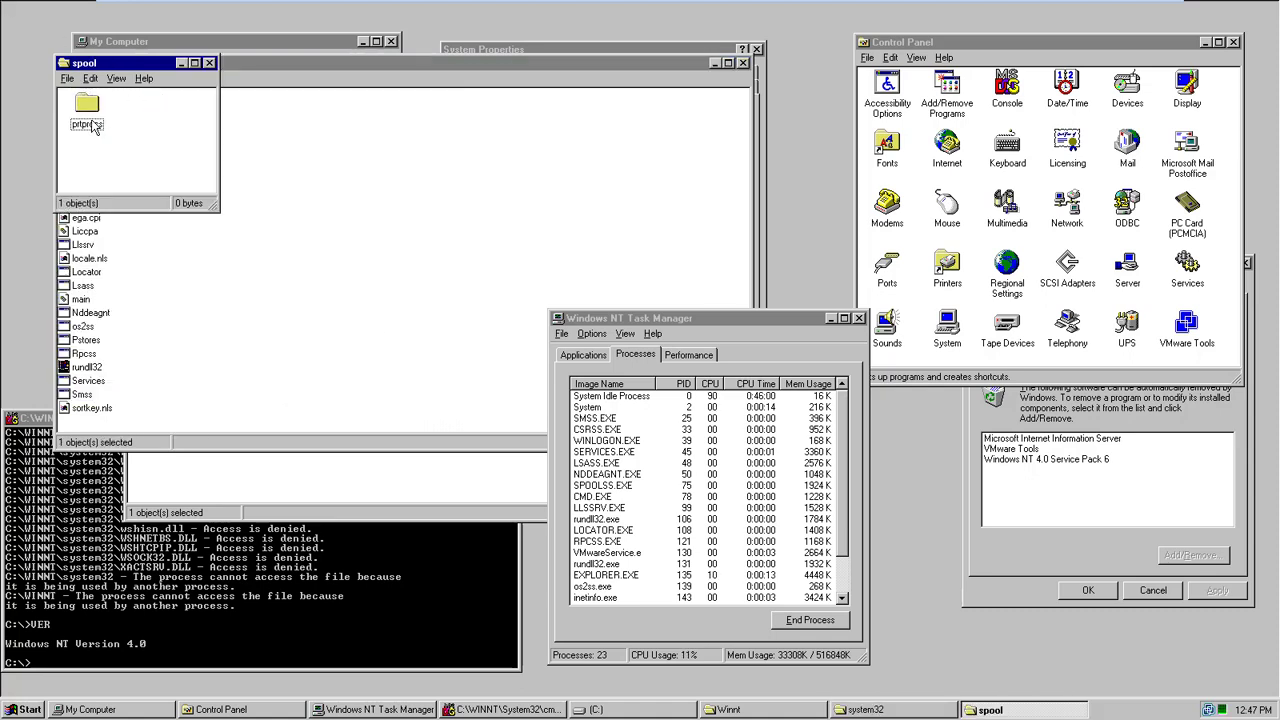
double_click(91, 124)
key(alt+F4)
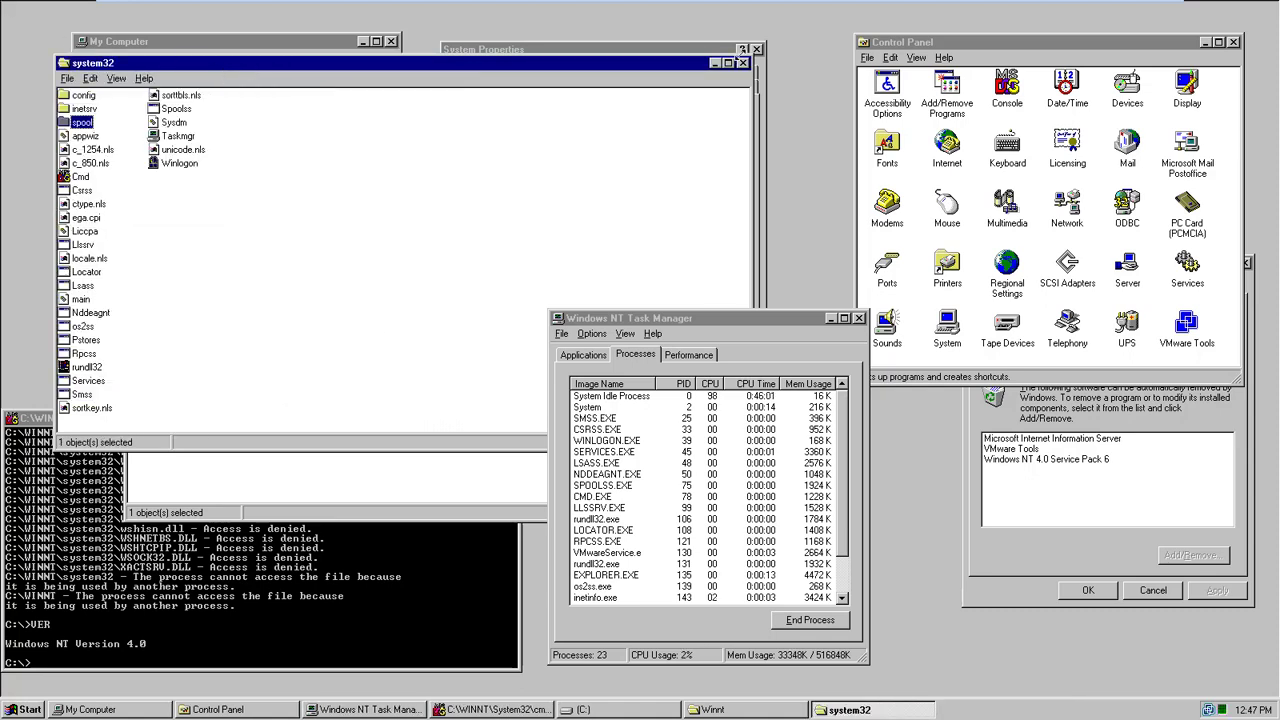
click(742, 62)
click(693, 127)
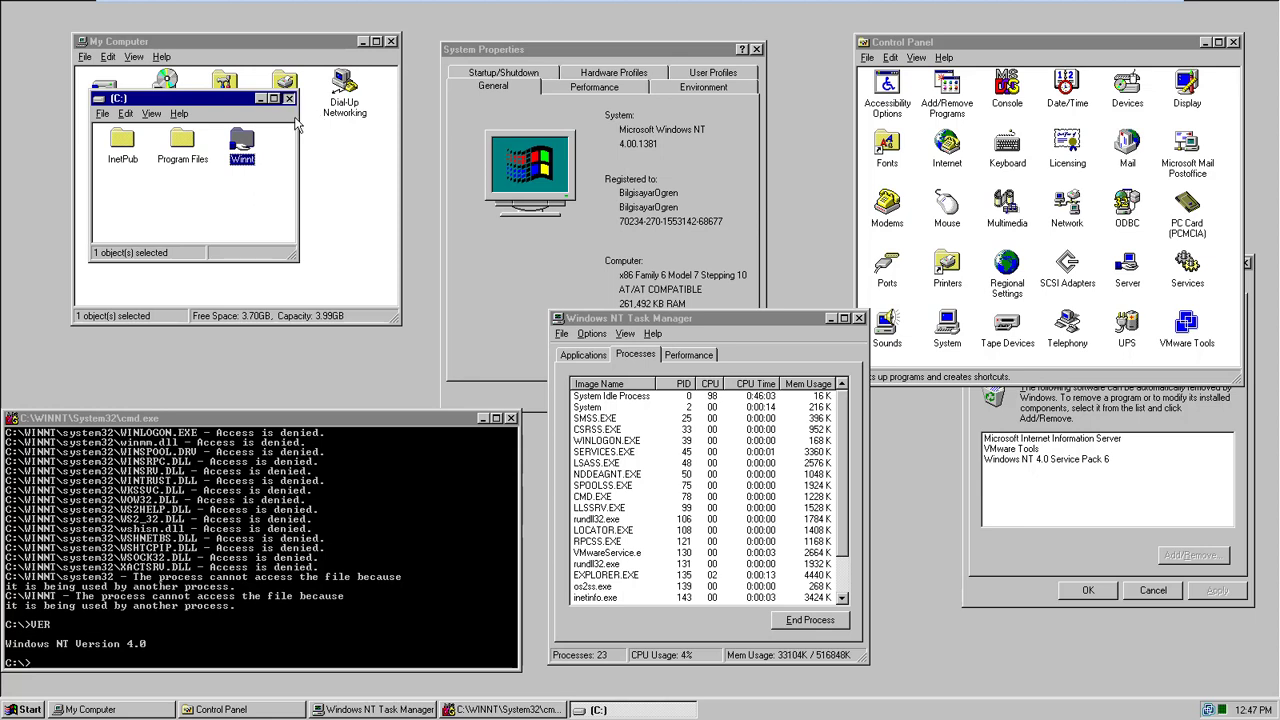
click(288, 98)
View the About Windows NT information from My Computer and close it
click(161, 57)
click(196, 94)
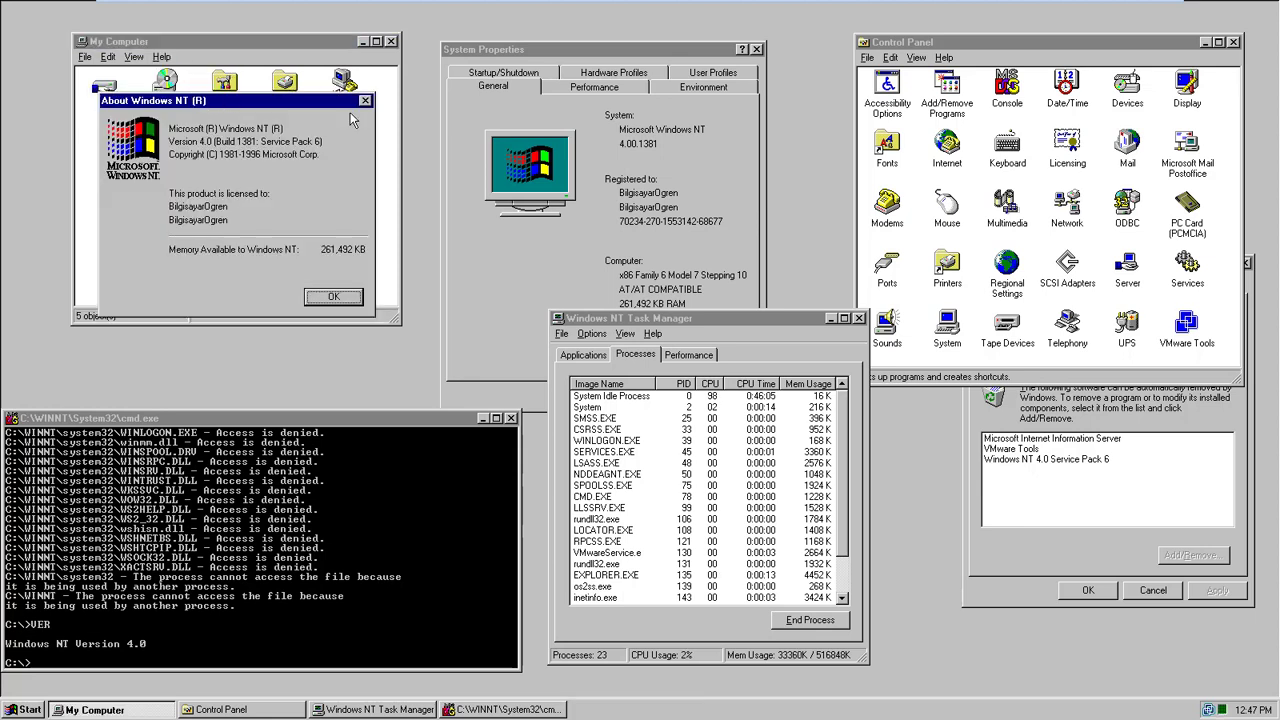
click(366, 112)
Review the Folder, View and File Types settings in the My Computer options, and close the dialog
click(133, 57)
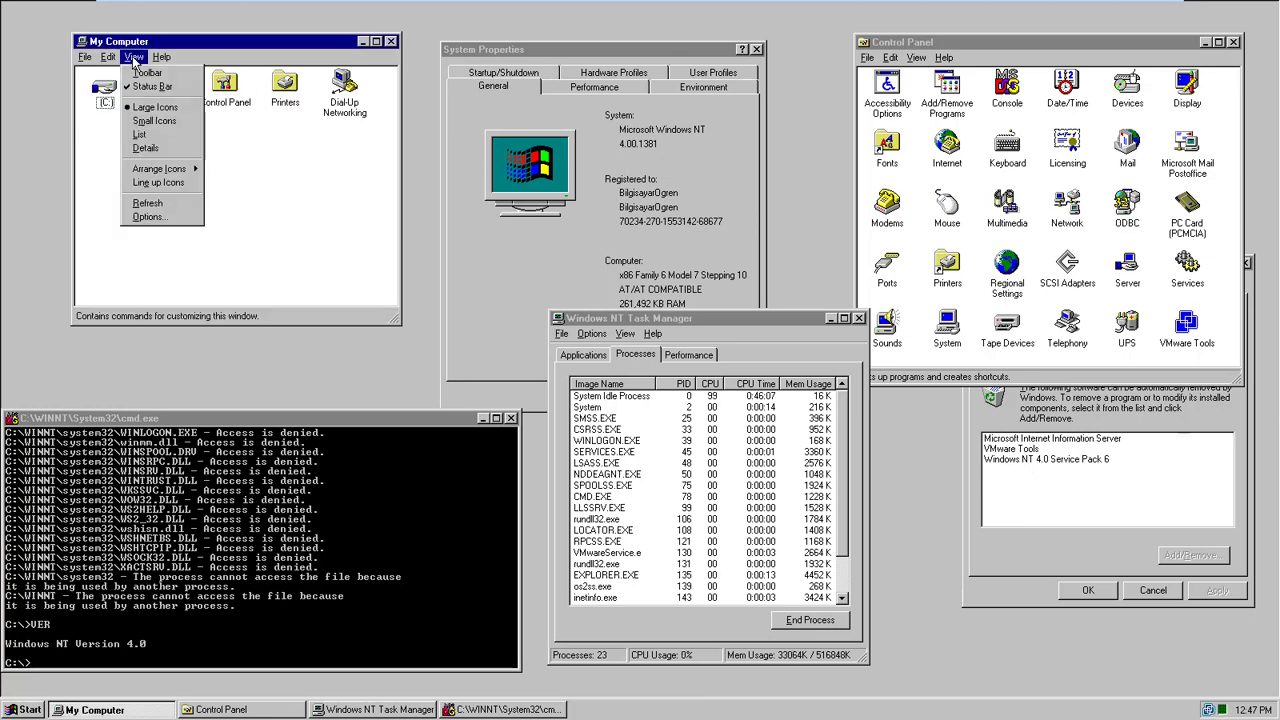
click(149, 216)
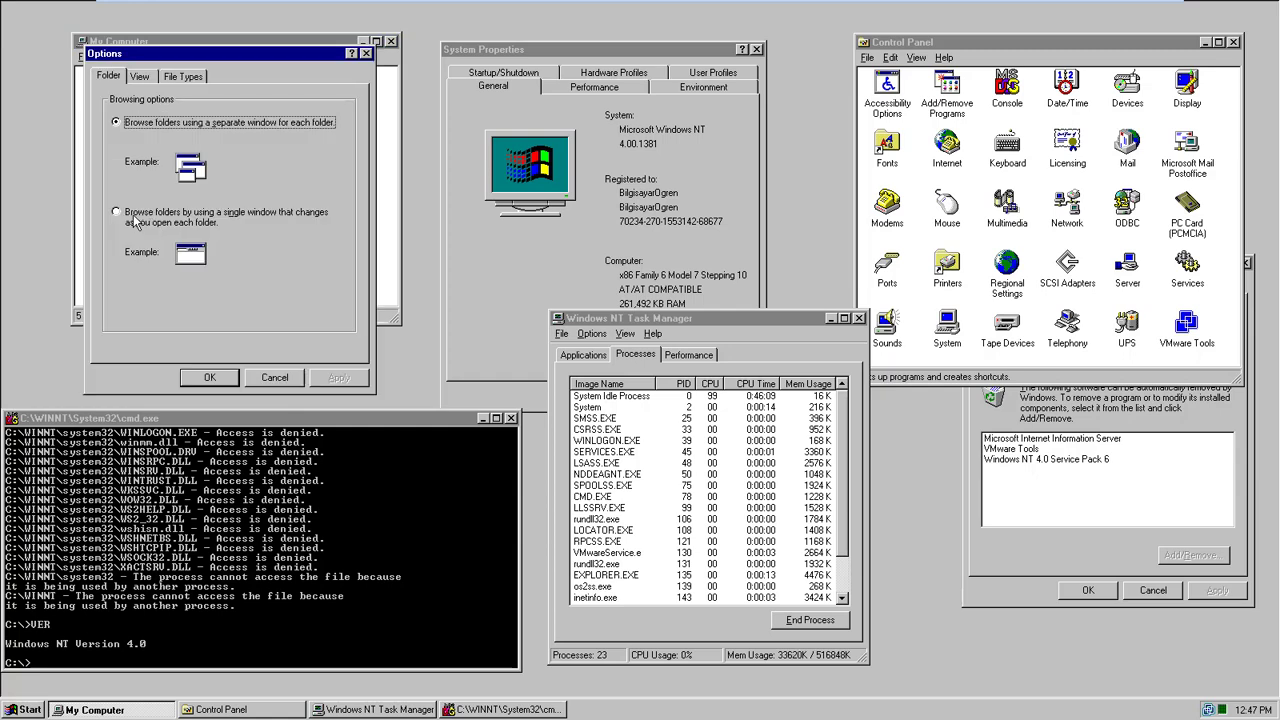
click(135, 220)
click(139, 76)
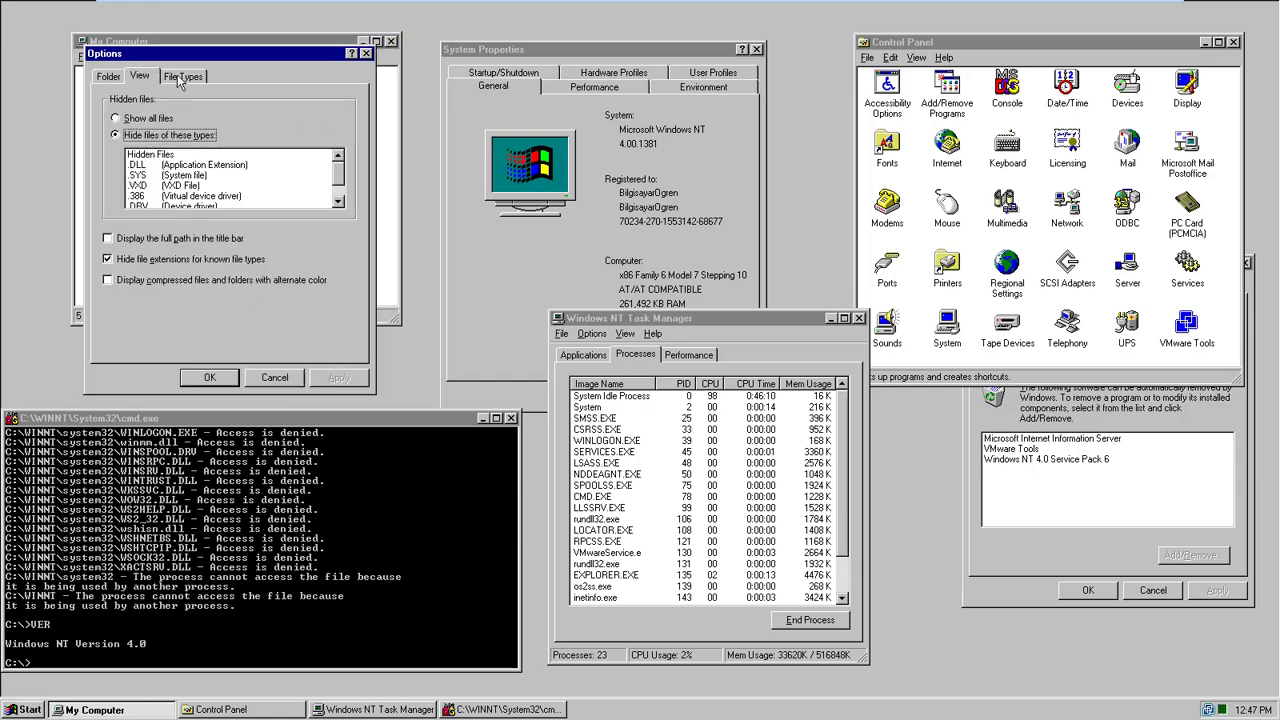
click(180, 75)
click(209, 377)
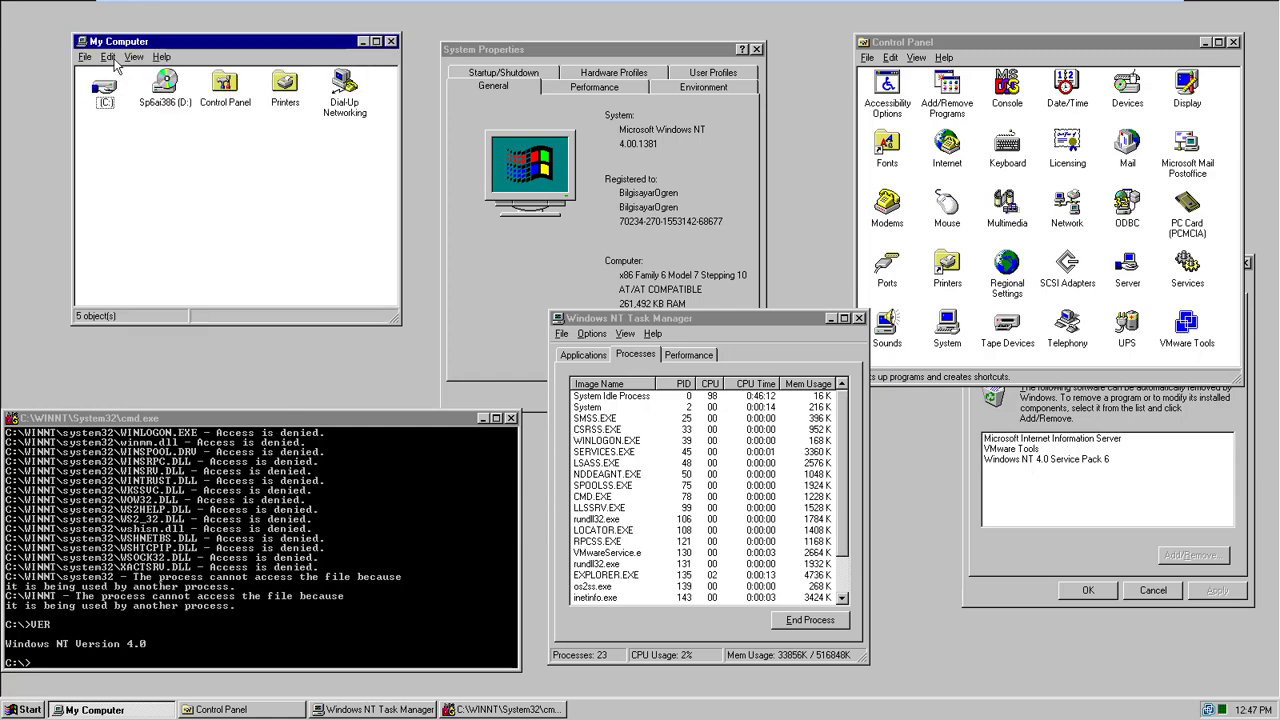
key(alt+f)
key(Down)
key(Return)
Check the Performance settings in System Properties and view the virtual memory paging file configuration, closing the Virtual Memory dialog
click(596, 87)
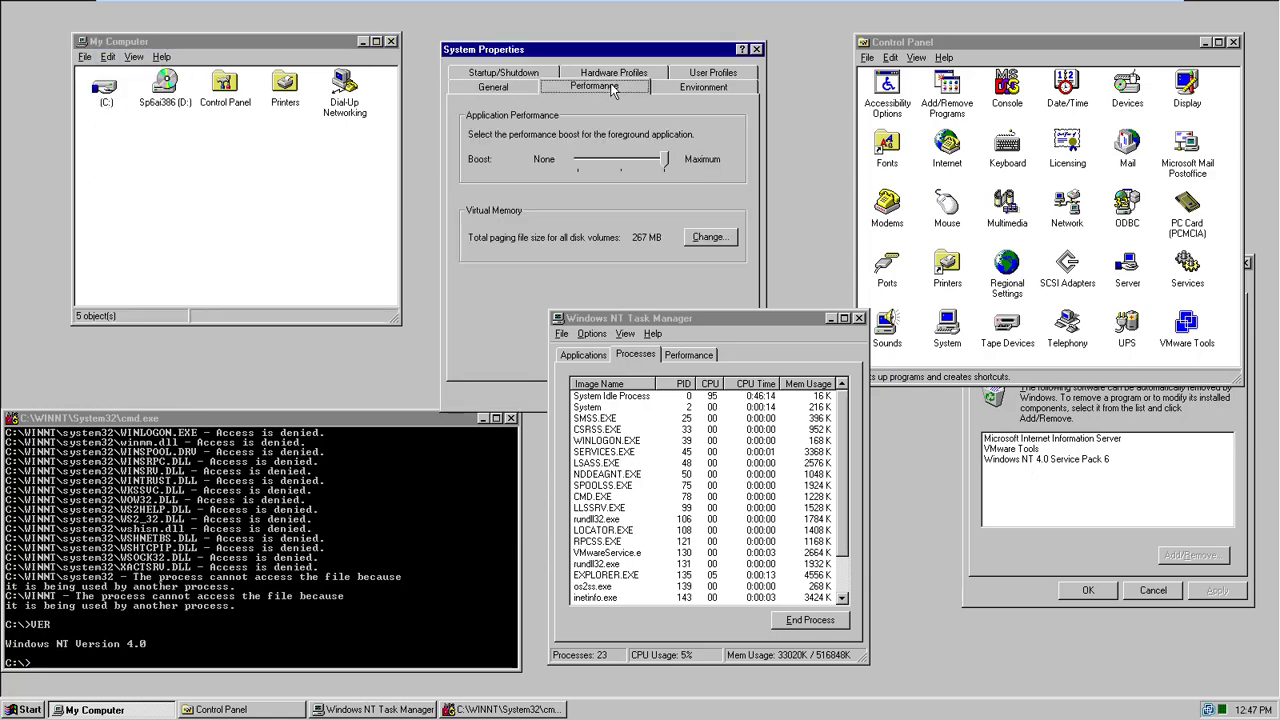
click(706, 237)
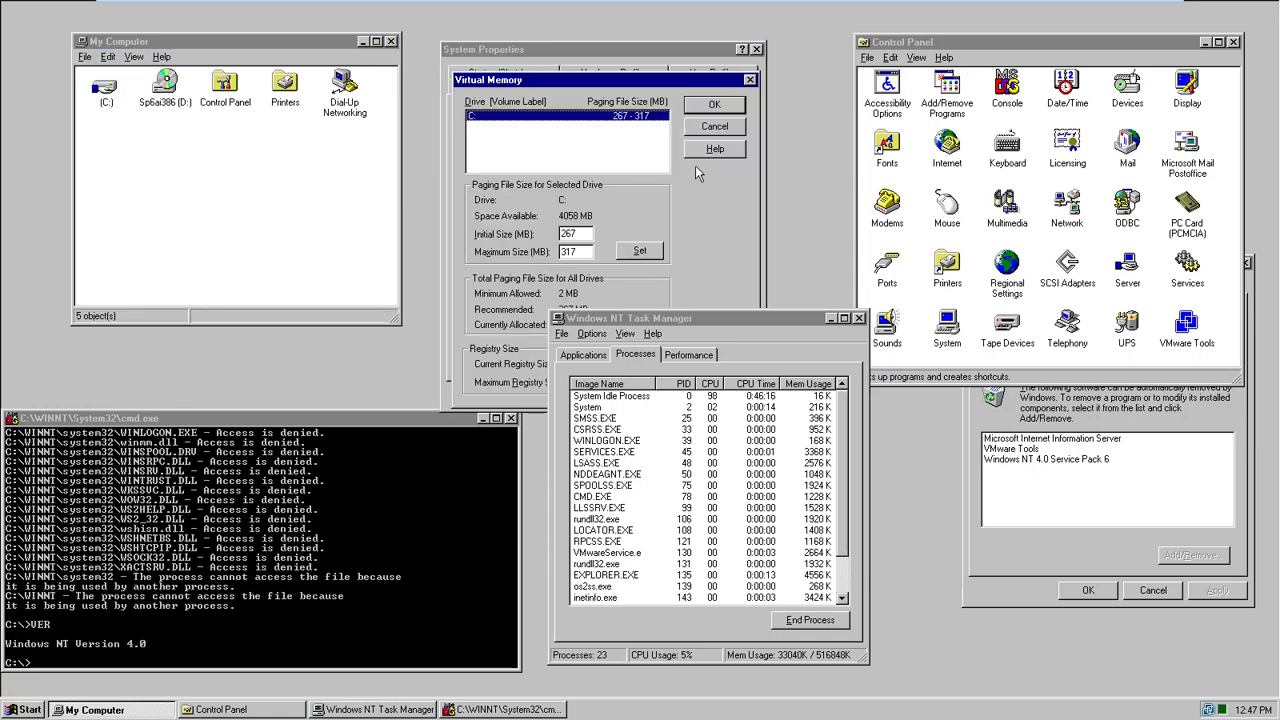
click(750, 79)
Review the environment variables, user profiles and hardware profiles in System Properties
click(722, 88)
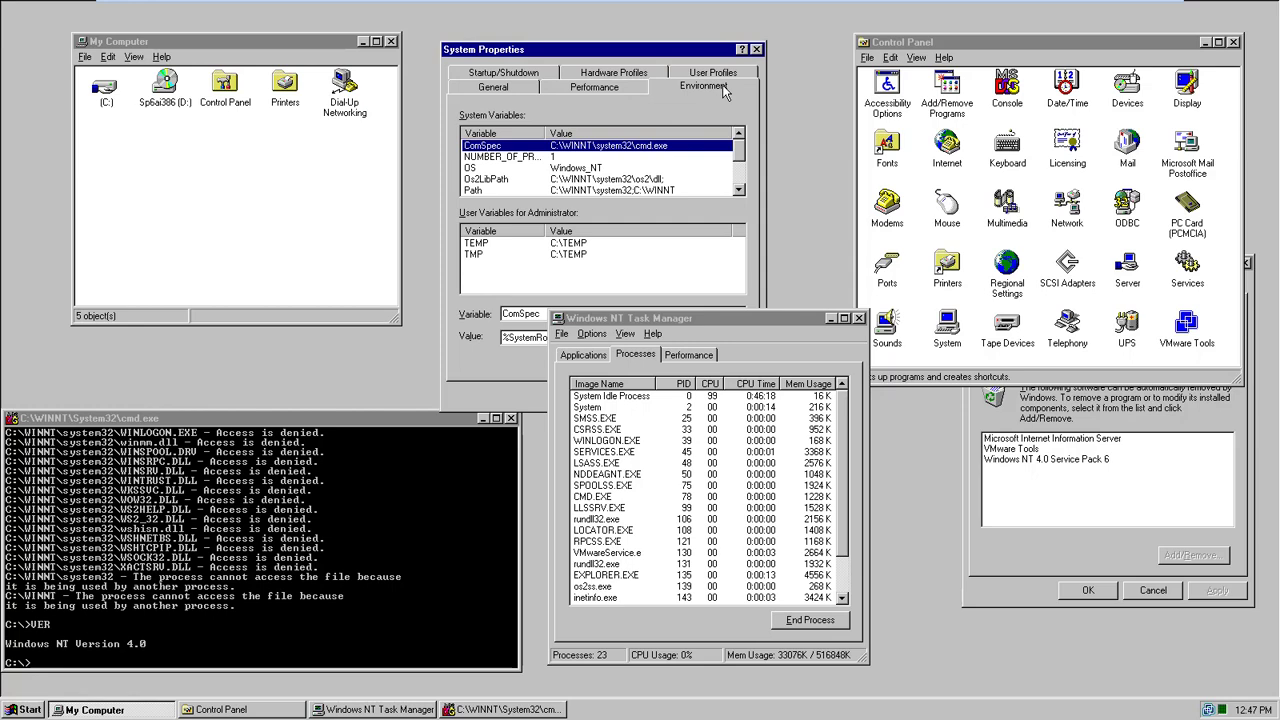
click(718, 75)
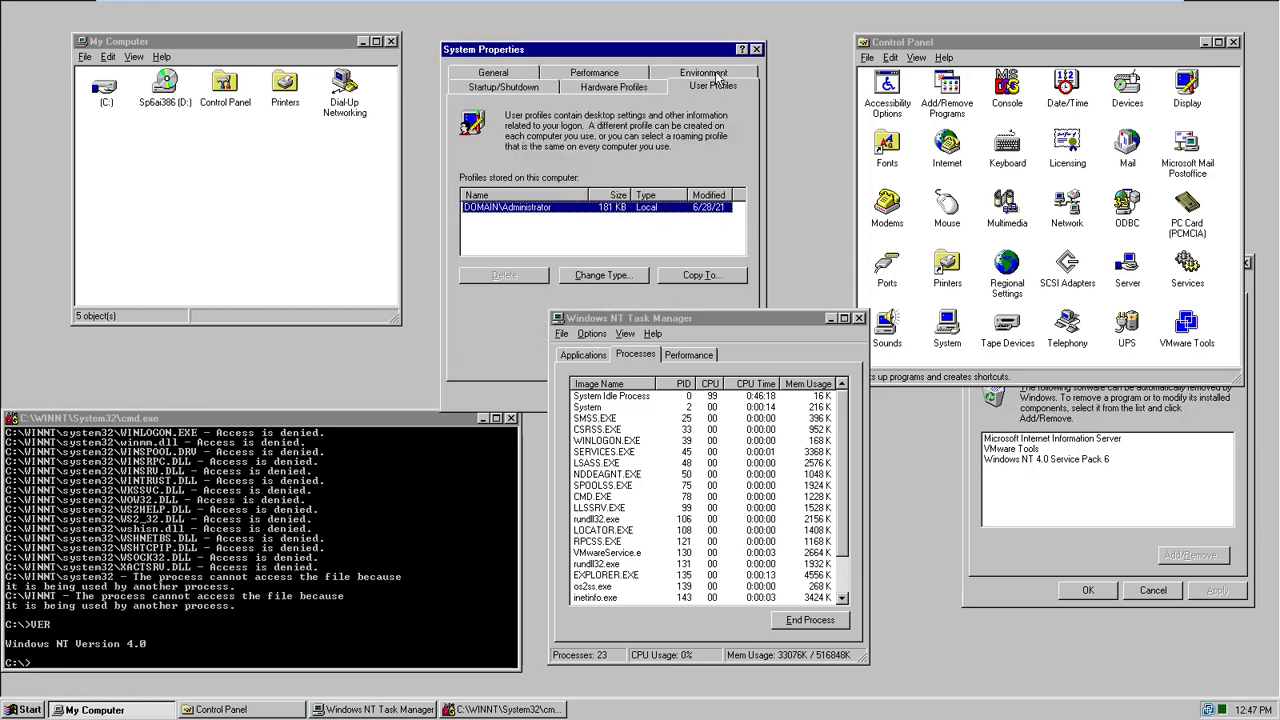
click(603, 275)
click(697, 157)
click(597, 88)
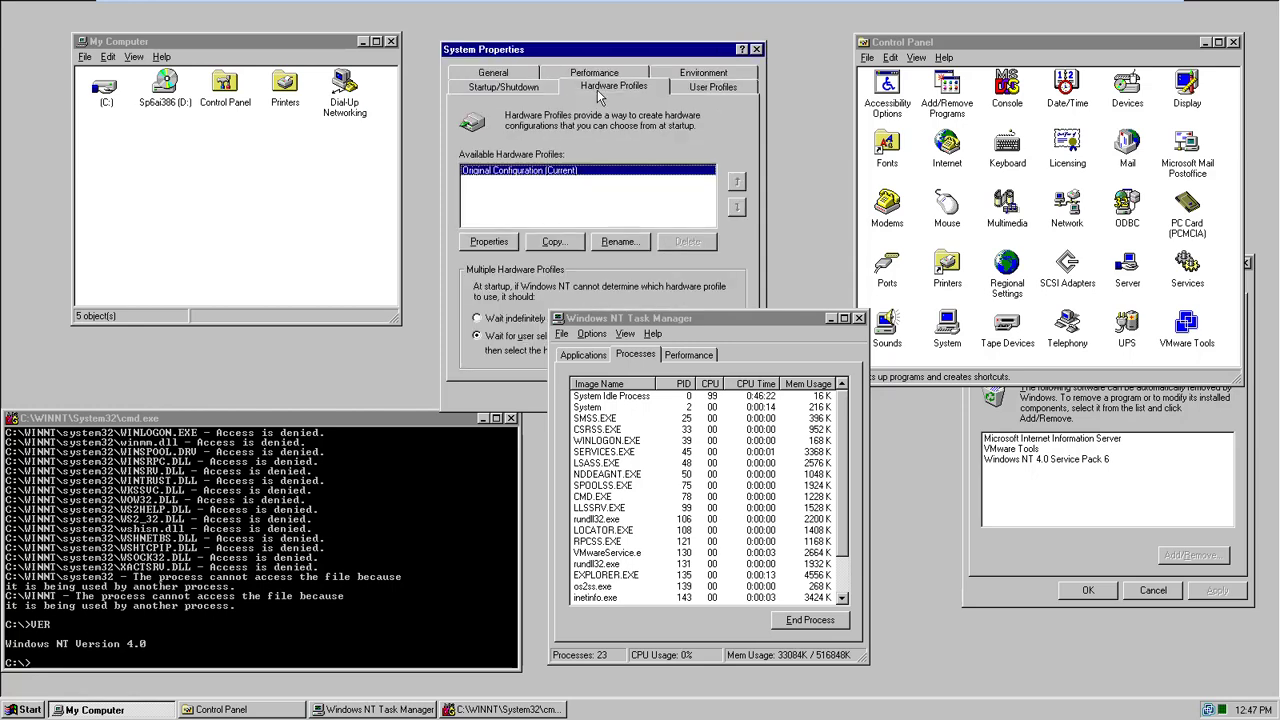
Check the Startup/Shutdown and General pages of System Properties, dismissing the boot.ini warning, and close the dialog
click(505, 87)
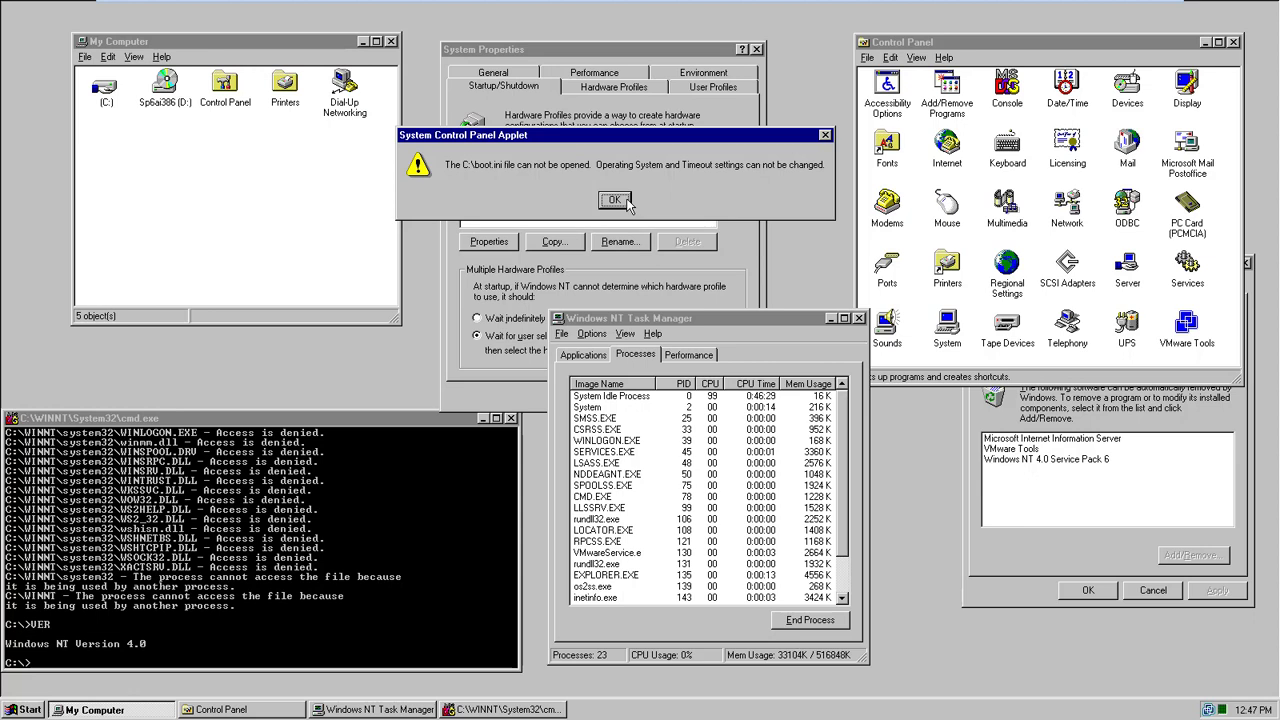
click(626, 199)
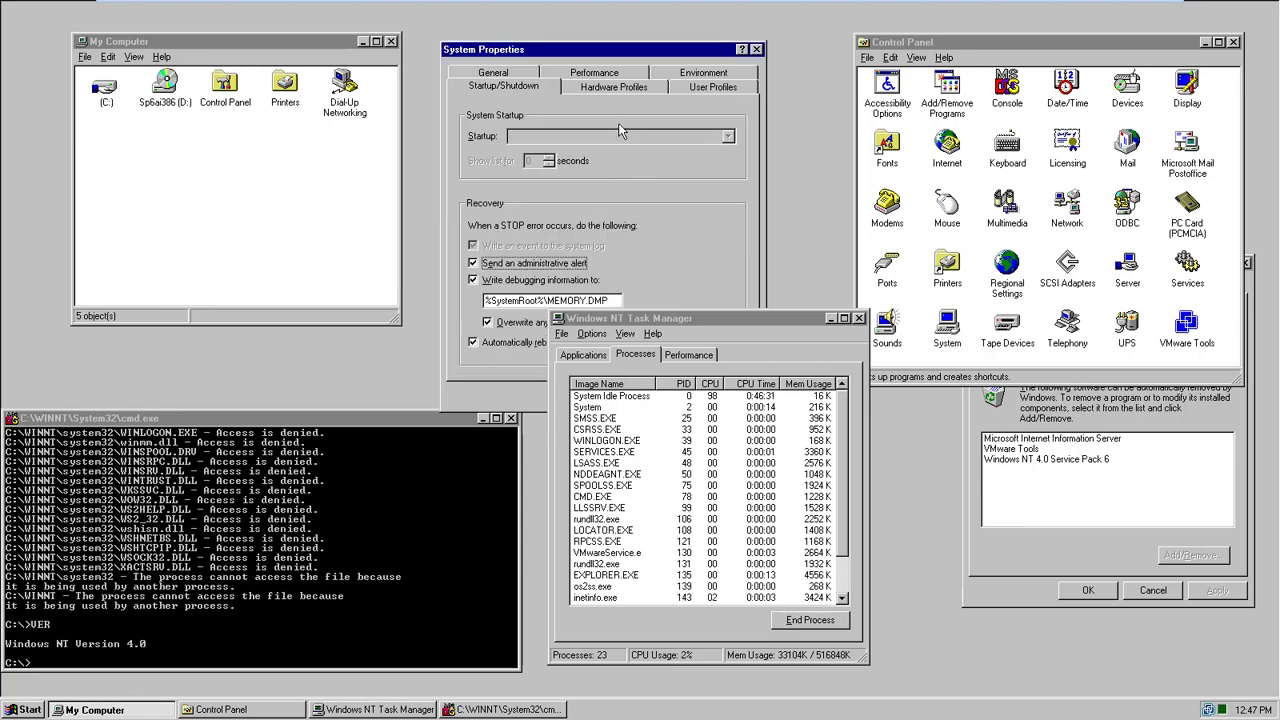
click(508, 74)
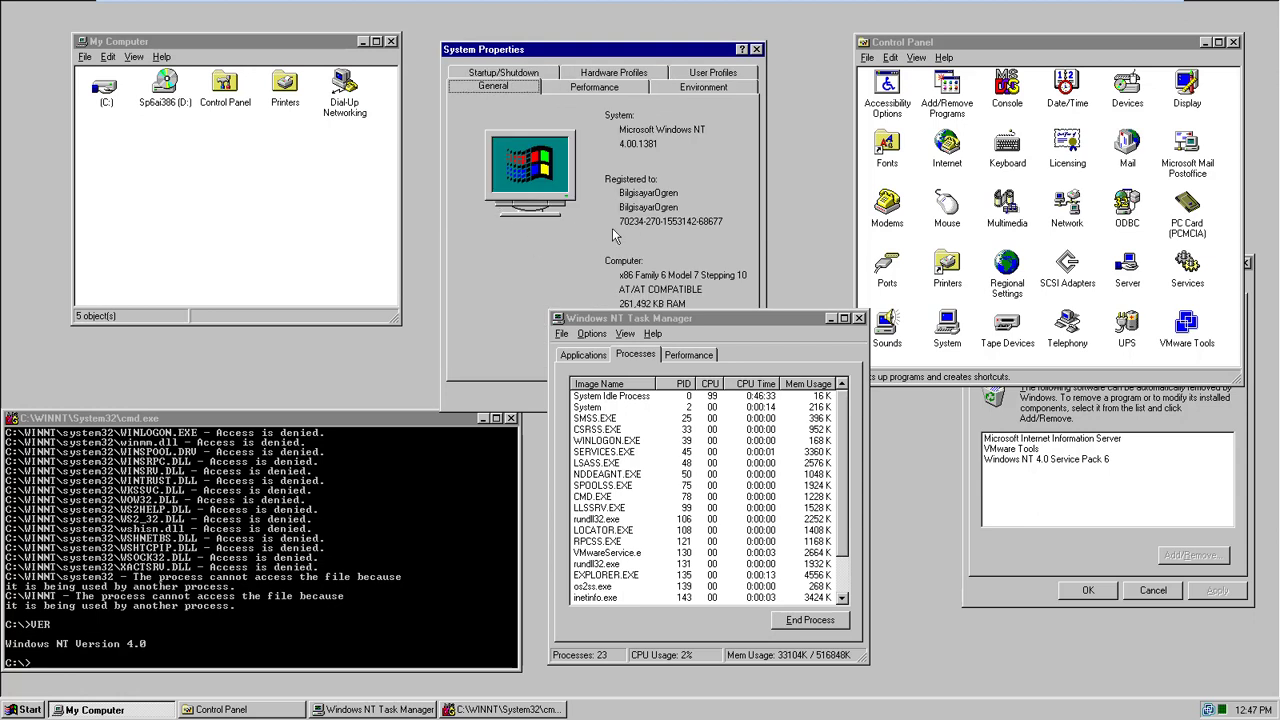
click(741, 49)
click(609, 87)
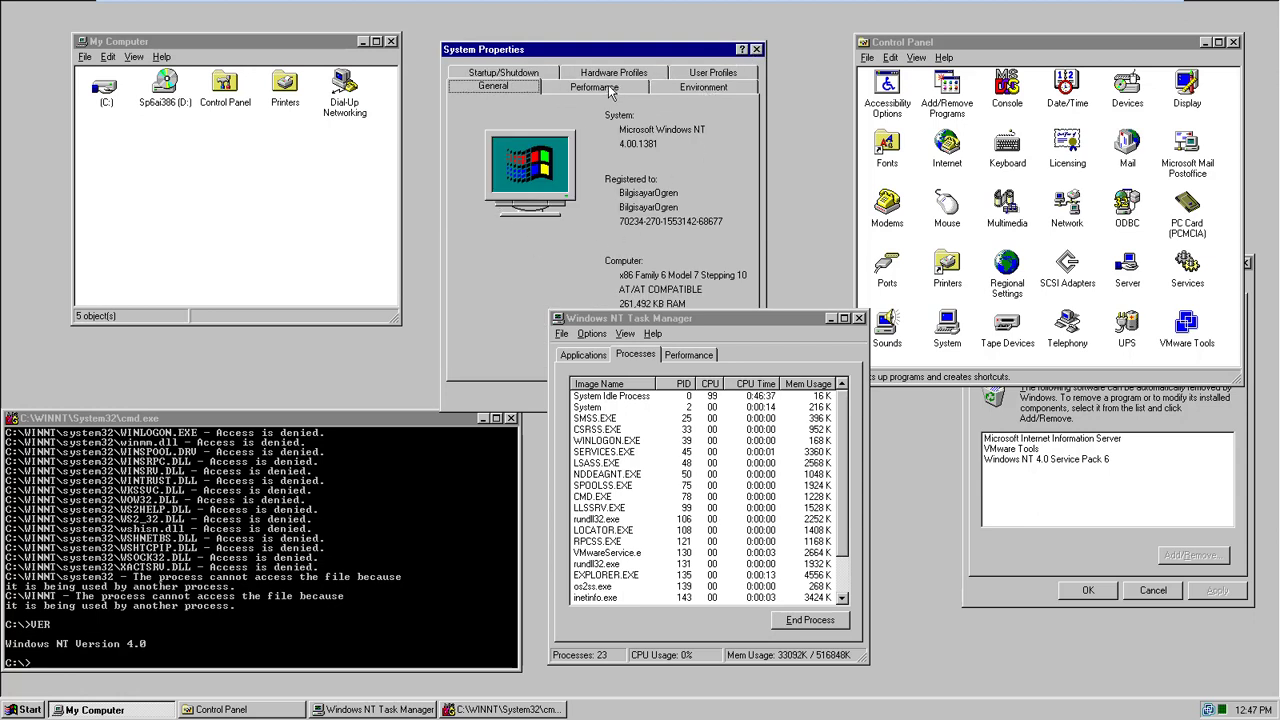
click(757, 49)
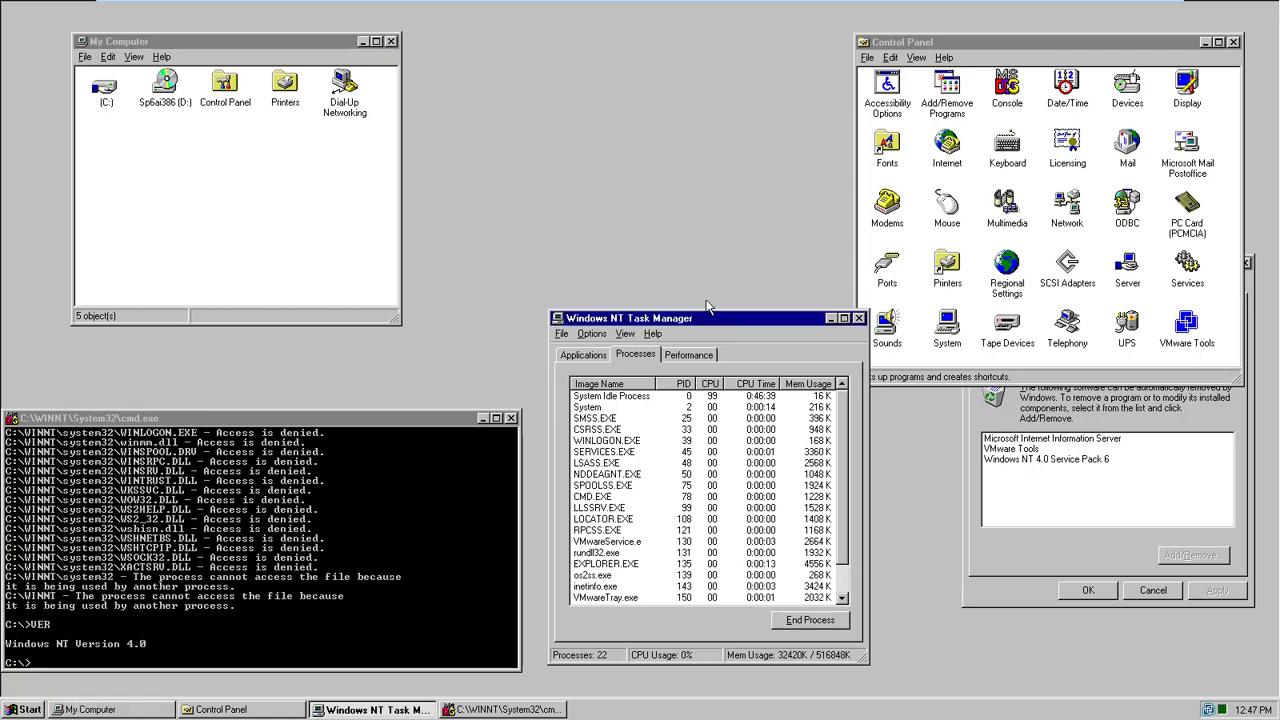
Move the Task Manager window between My Computer and Control Panel, and review its Help, View and Options commands
drag(706, 318, 661, 57)
click(609, 73)
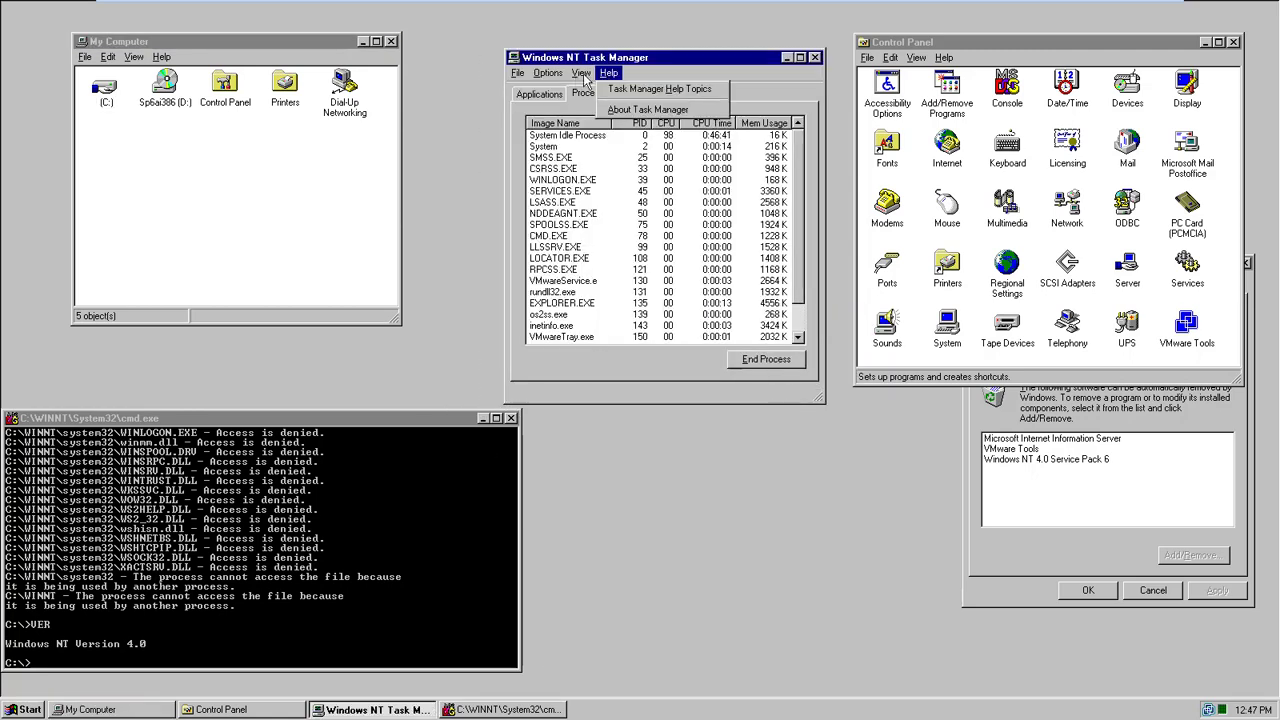
click(612, 88)
click(582, 73)
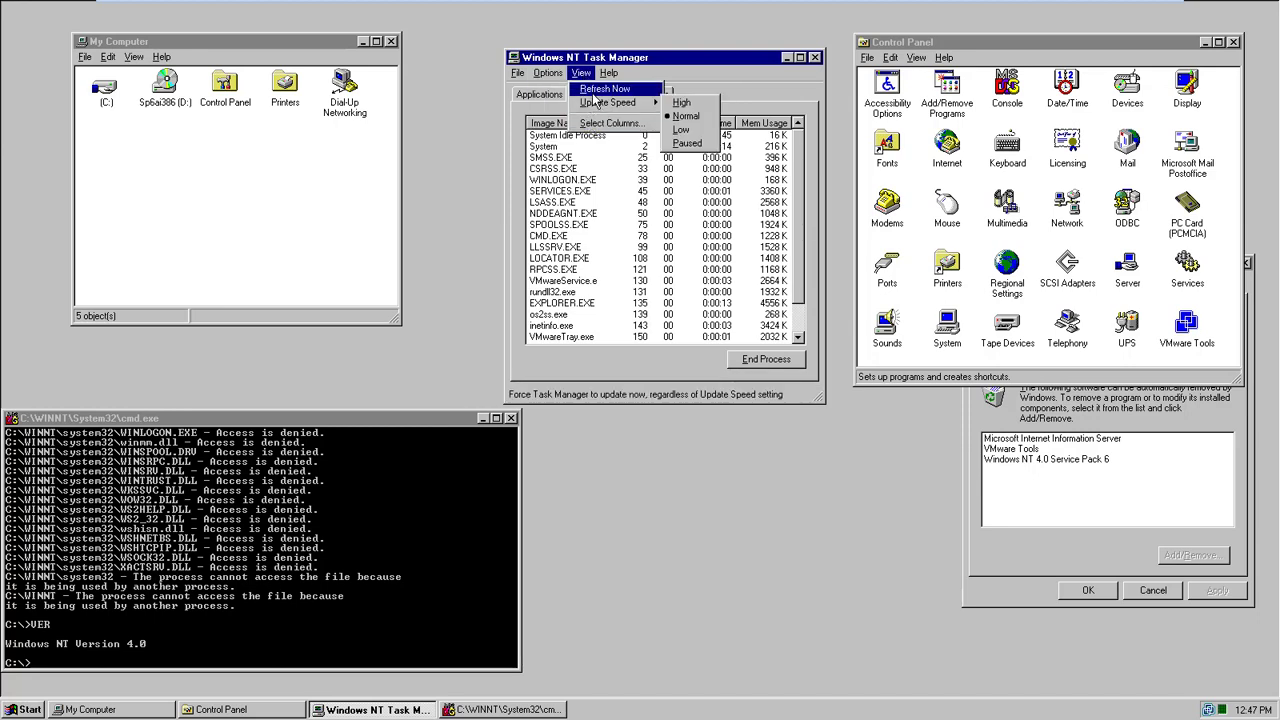
click(601, 88)
click(520, 74)
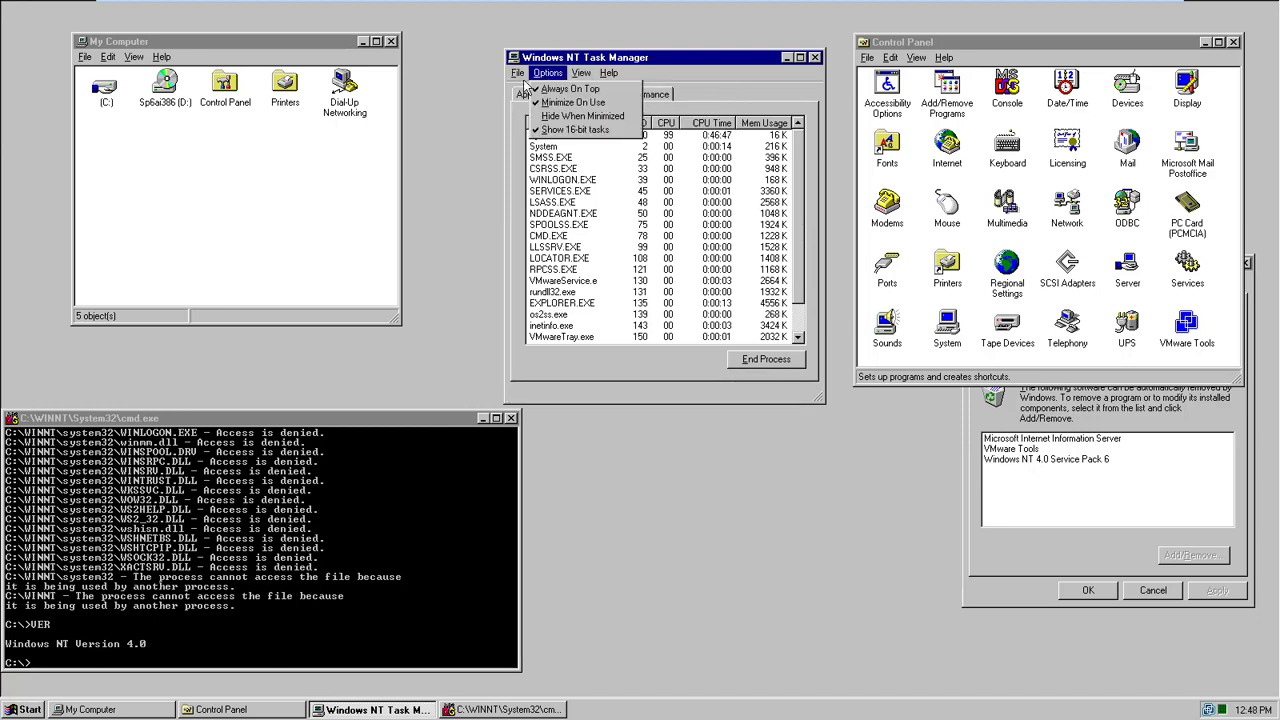
click(530, 88)
click(690, 196)
Open Add/Remove Programs from Control Panel, try its Windows NT Setup page, and dismiss the accessor.inf error
click(900, 101)
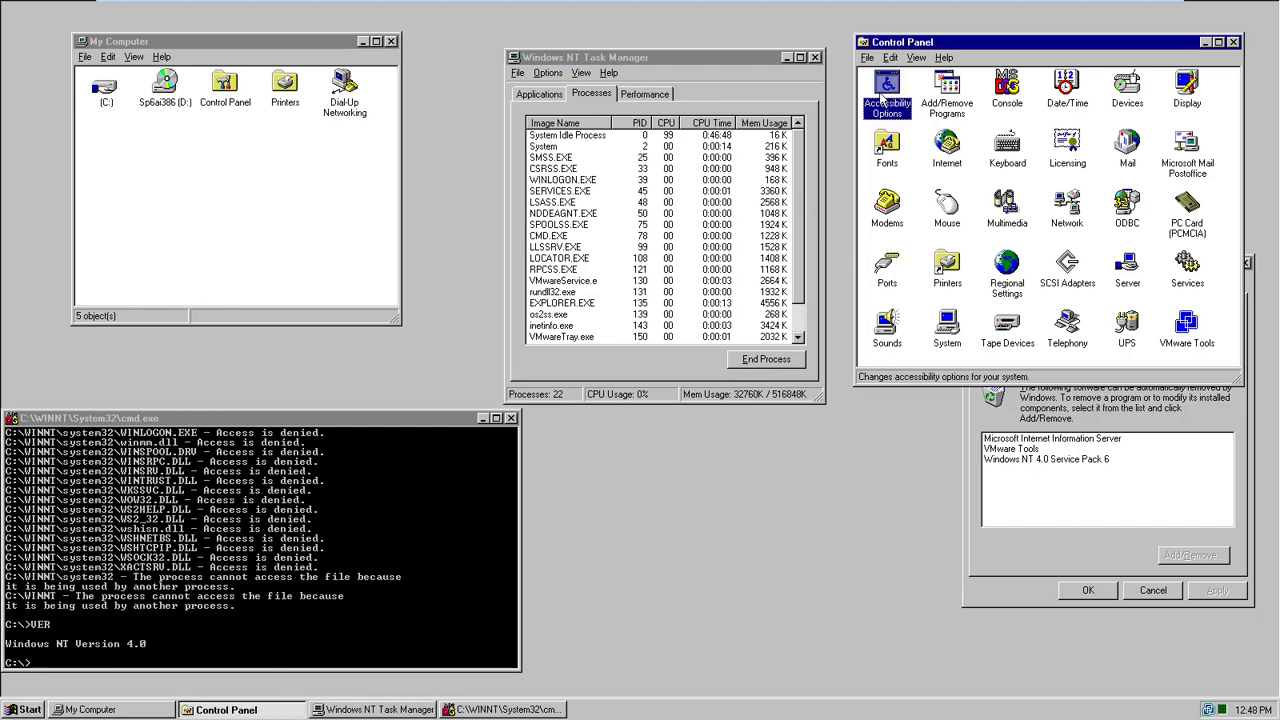
double_click(950, 103)
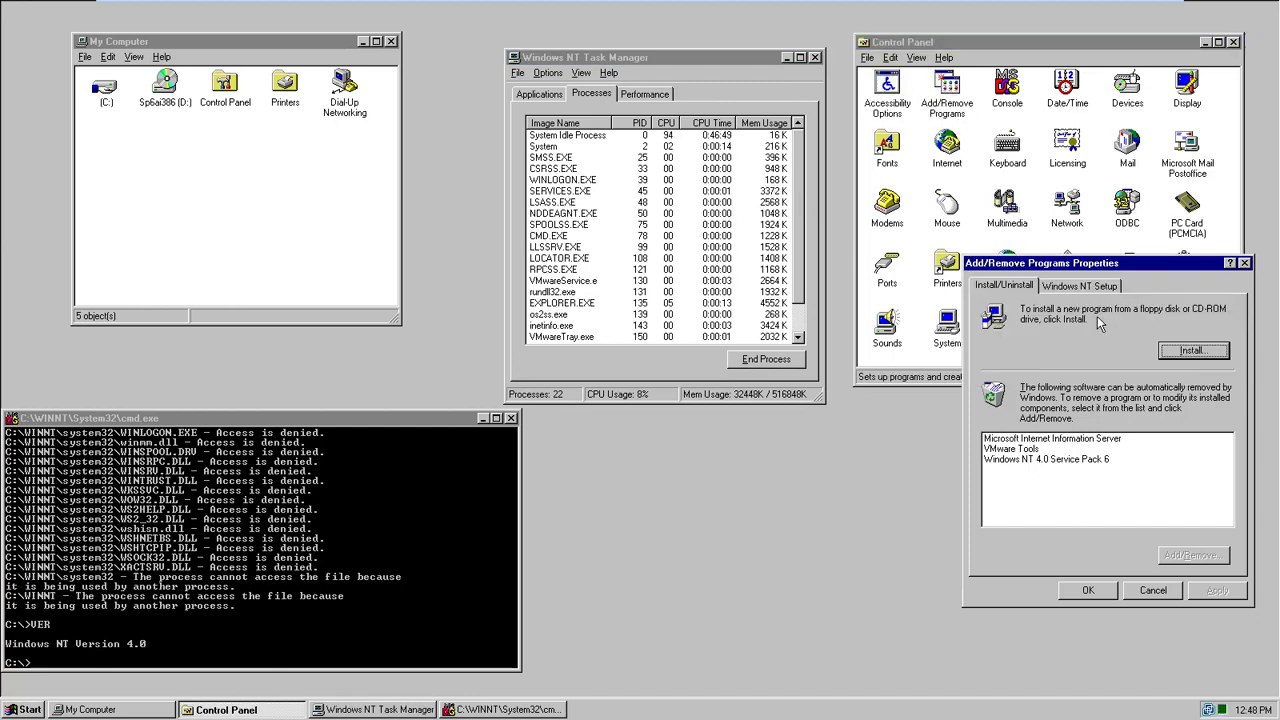
click(1078, 290)
drag(439, 332, 703, 533)
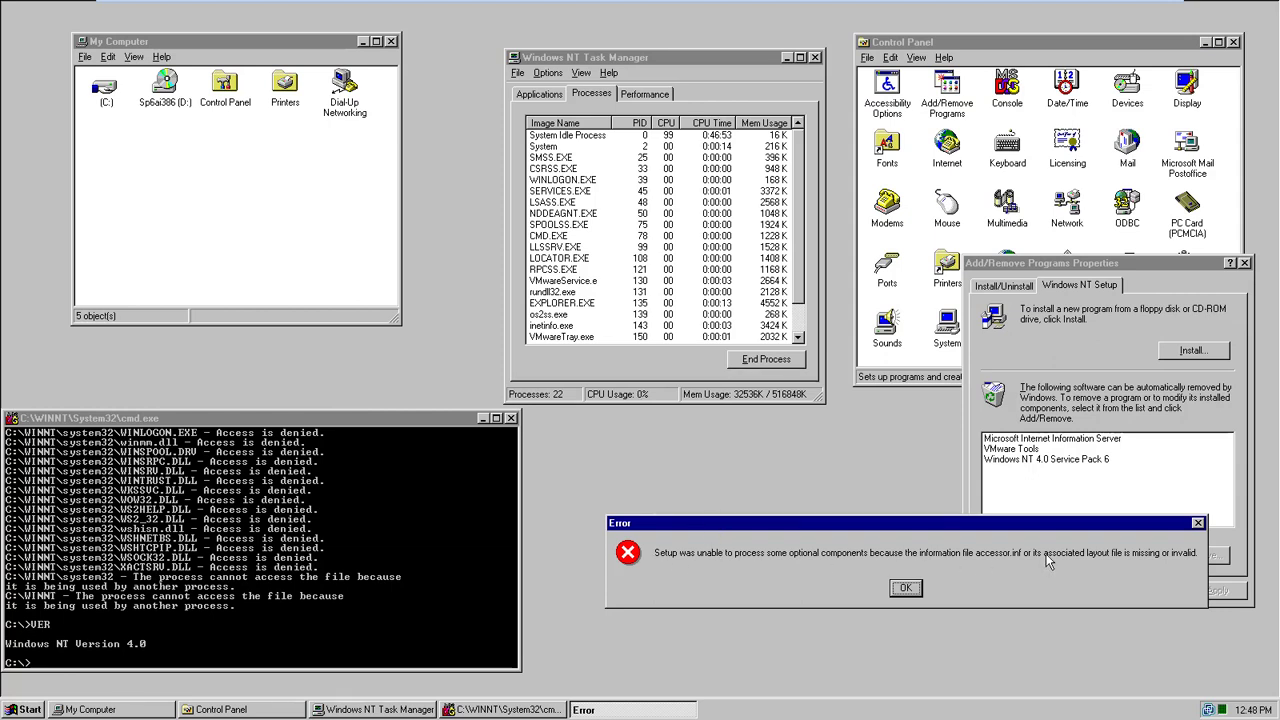
click(905, 588)
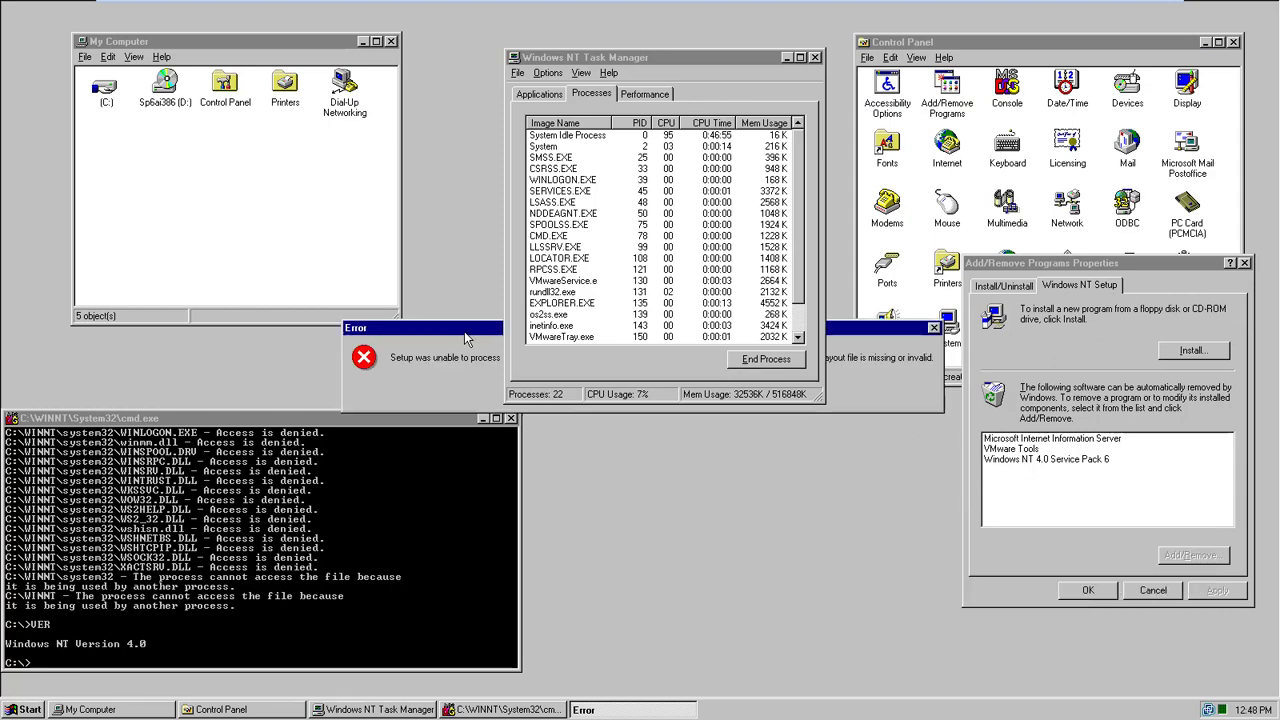
Move each following Setup error message clear of Task Manager to read it, and dismiss them one by one
drag(464, 331, 458, 426)
click(640, 497)
drag(444, 332, 372, 438)
click(578, 509)
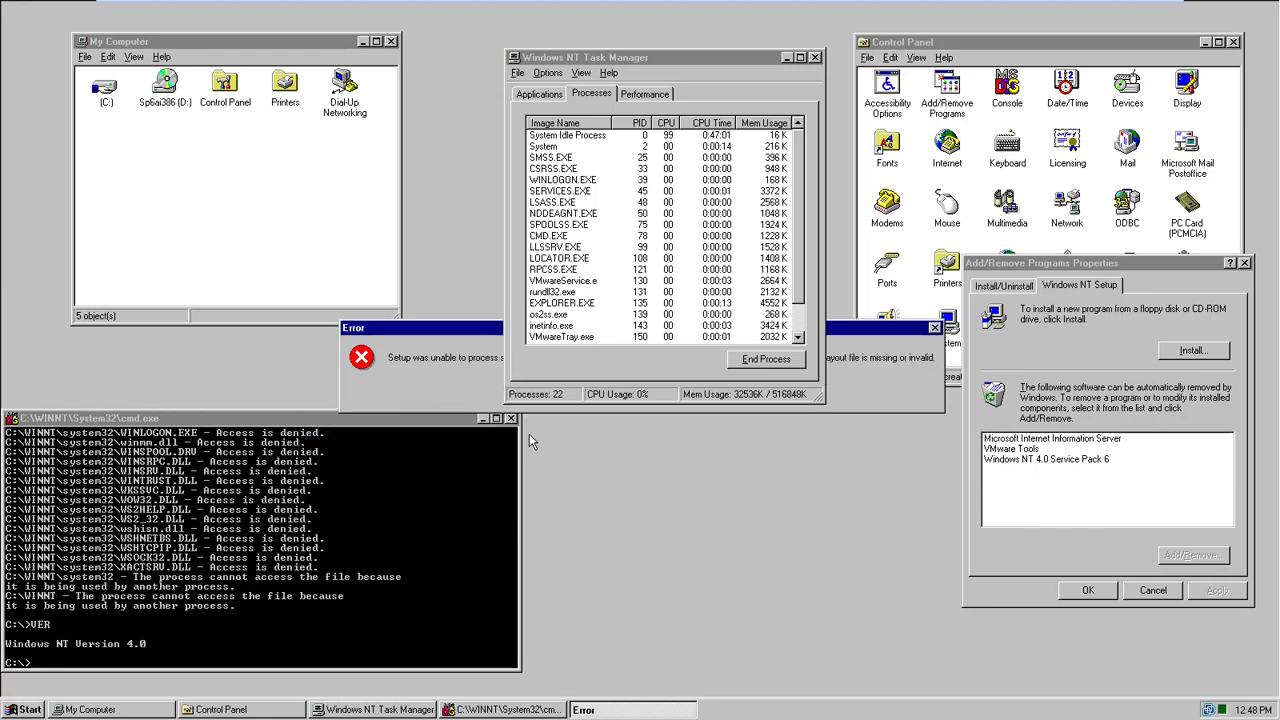
drag(440, 341, 448, 461)
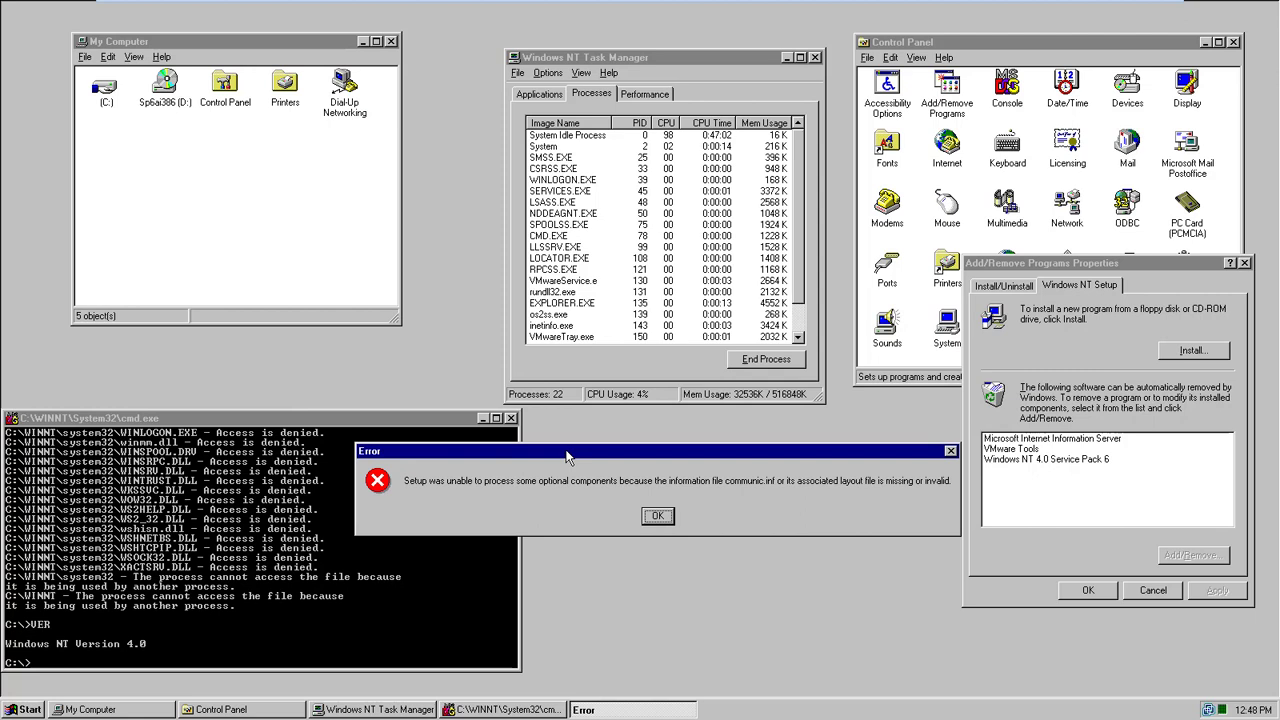
click(655, 521)
drag(893, 332, 887, 422)
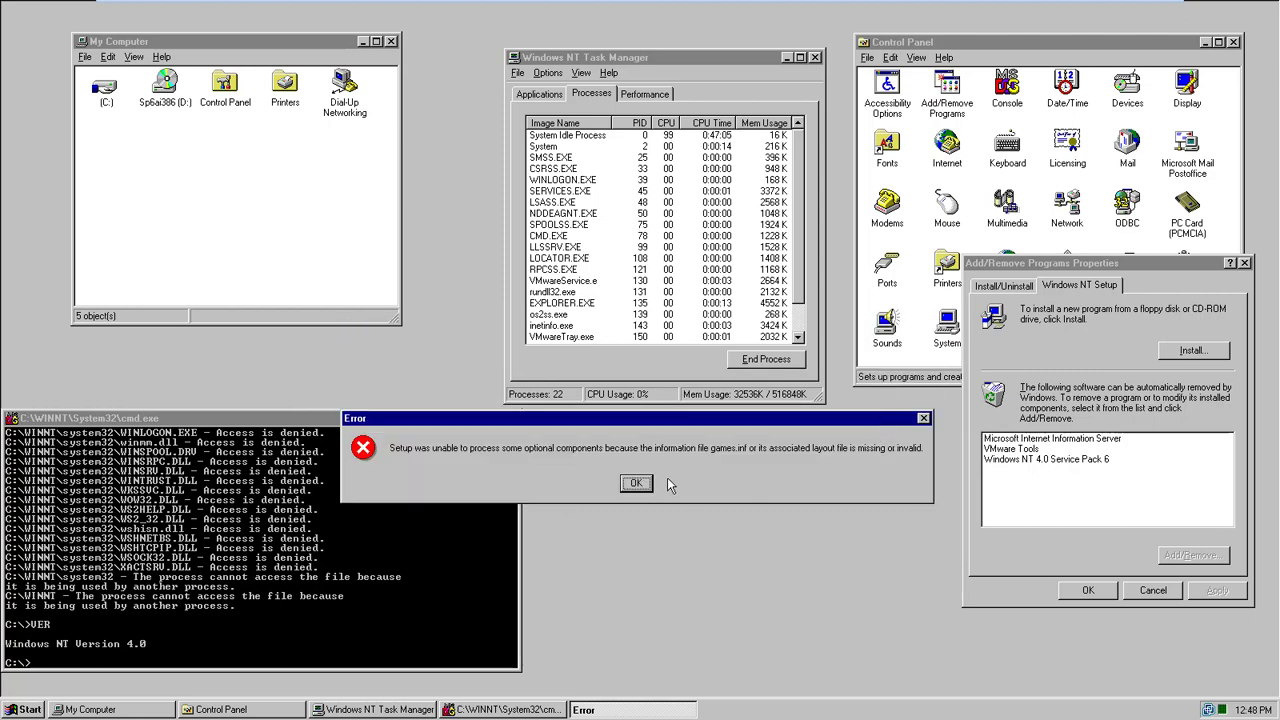
click(636, 483)
drag(862, 334, 911, 496)
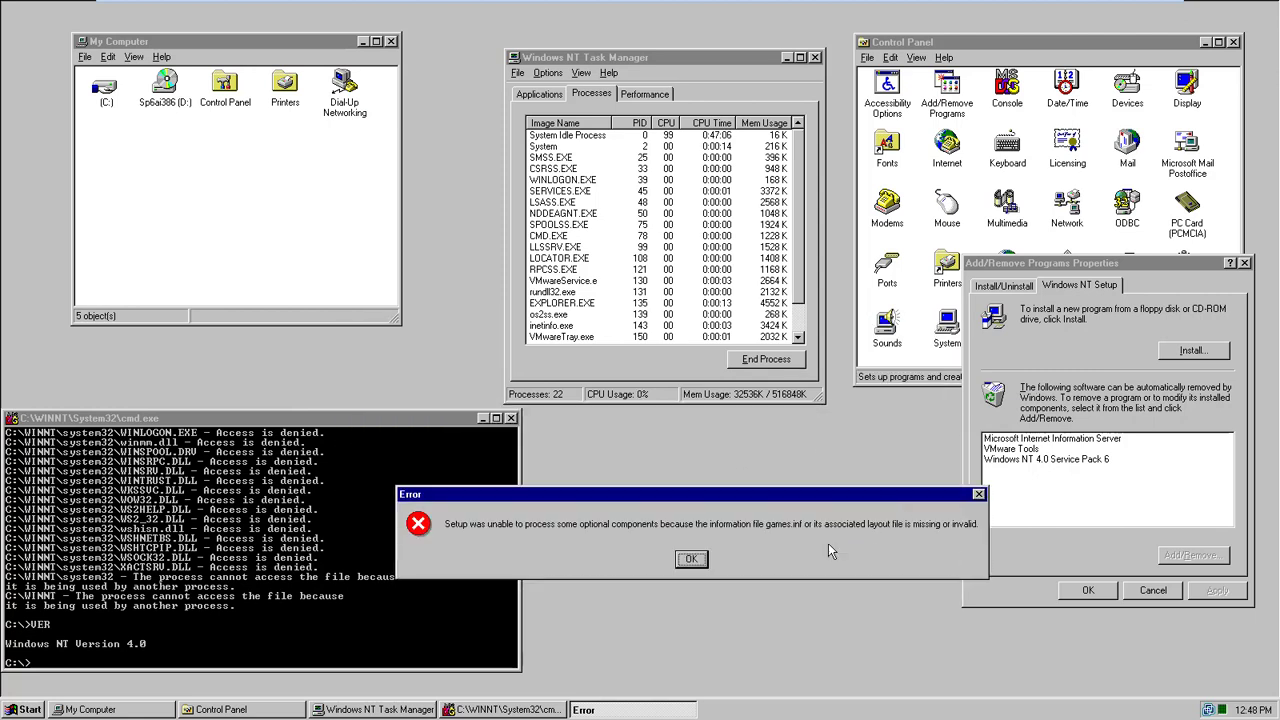
click(692, 559)
drag(899, 326, 909, 478)
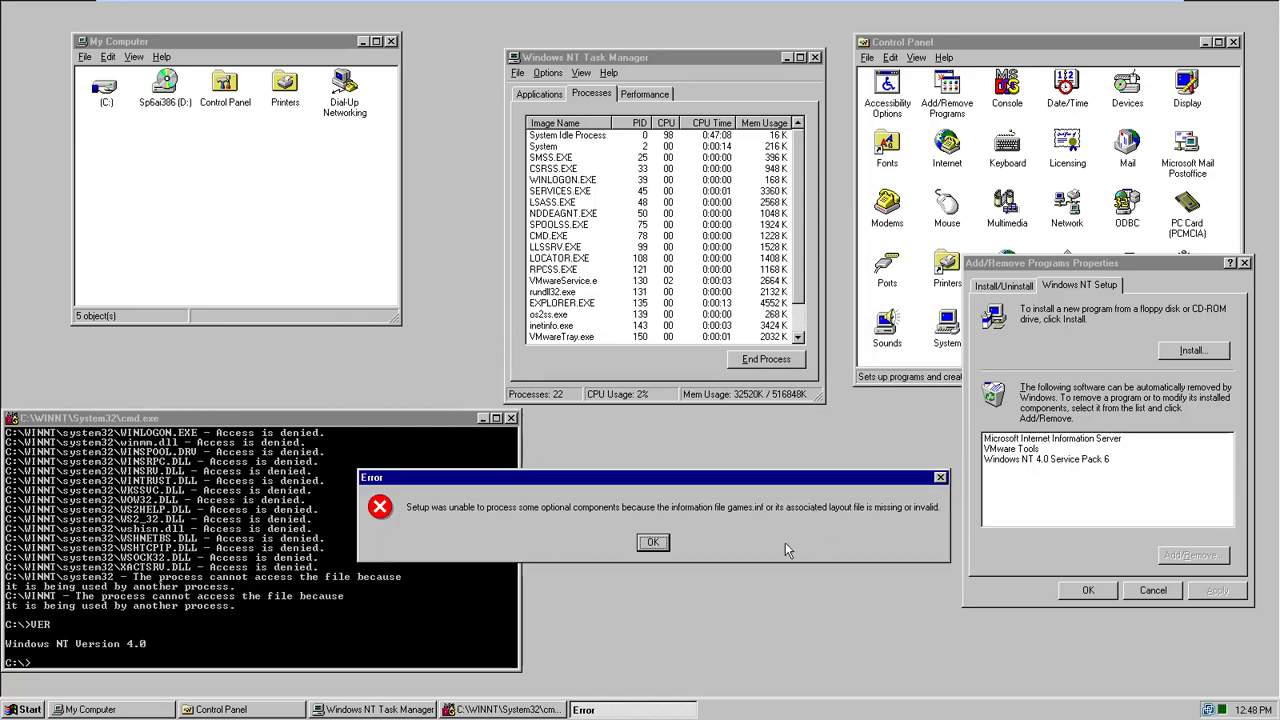
click(652, 541)
drag(851, 330, 851, 474)
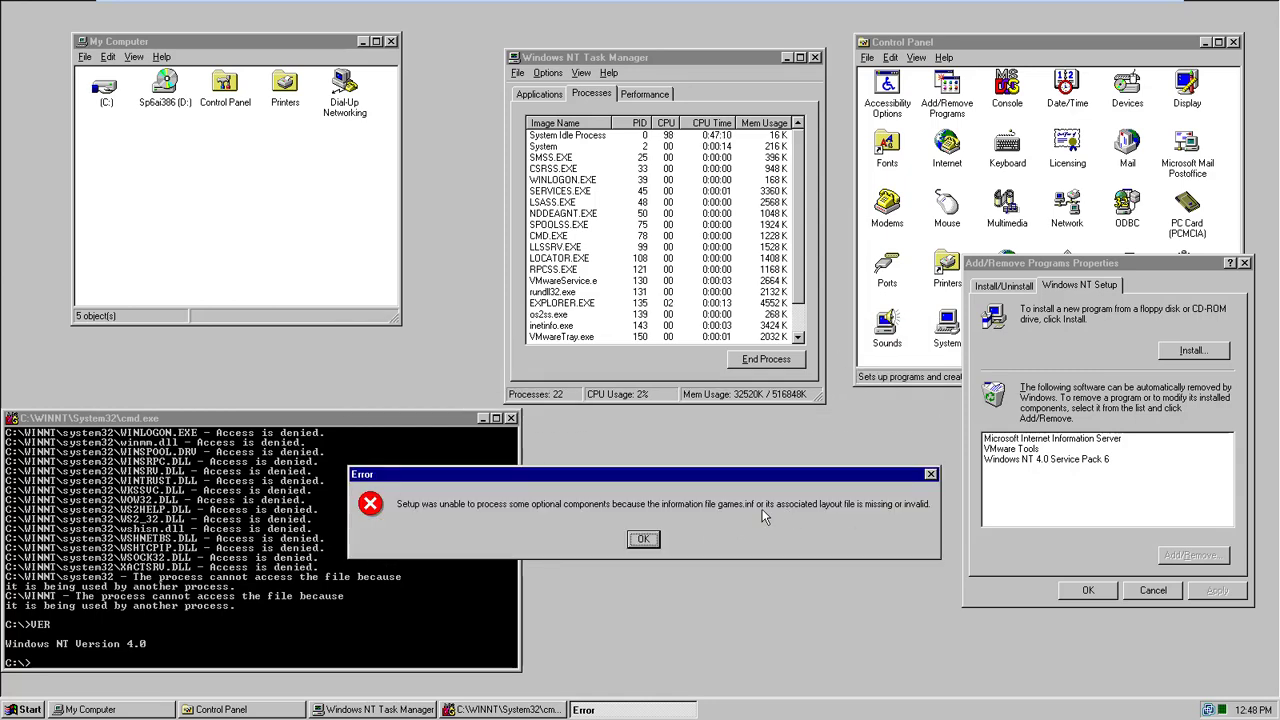
click(648, 539)
Open and cancel the program installation wizard, and retry the Windows NT Setup page with Windows NT 4.0 Service Pack 6 selected
click(1191, 350)
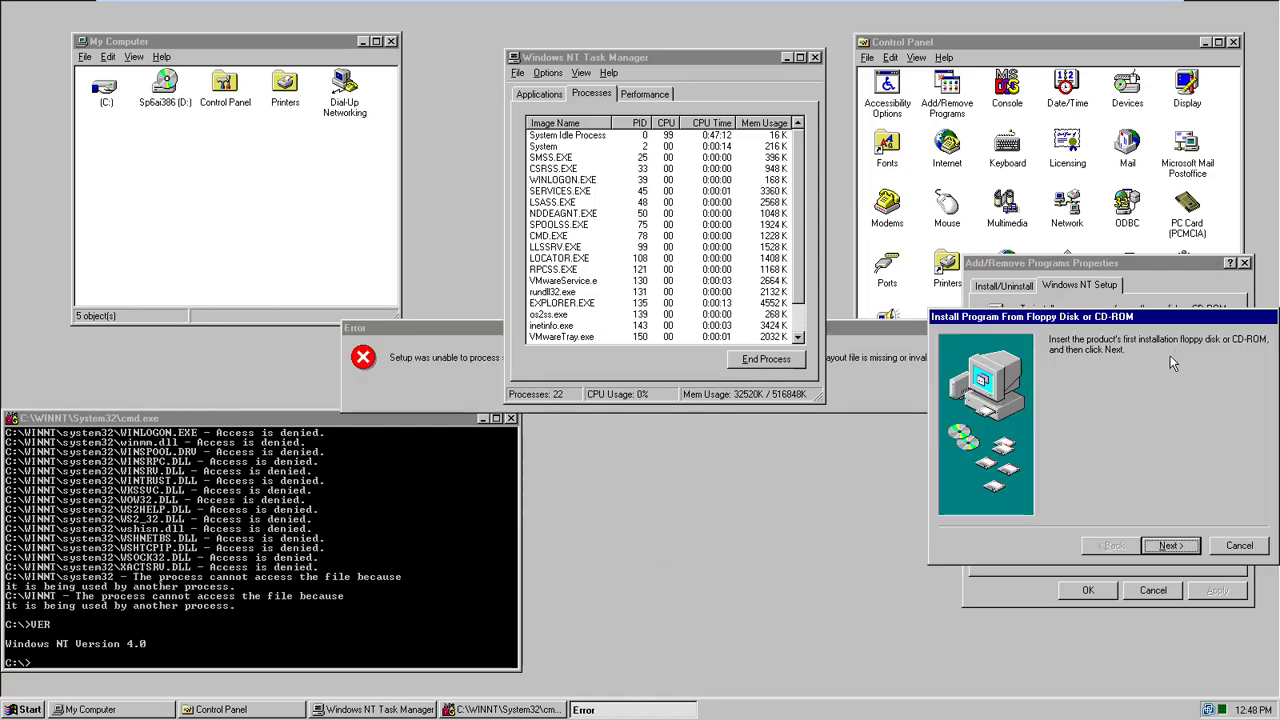
click(1226, 545)
click(1065, 460)
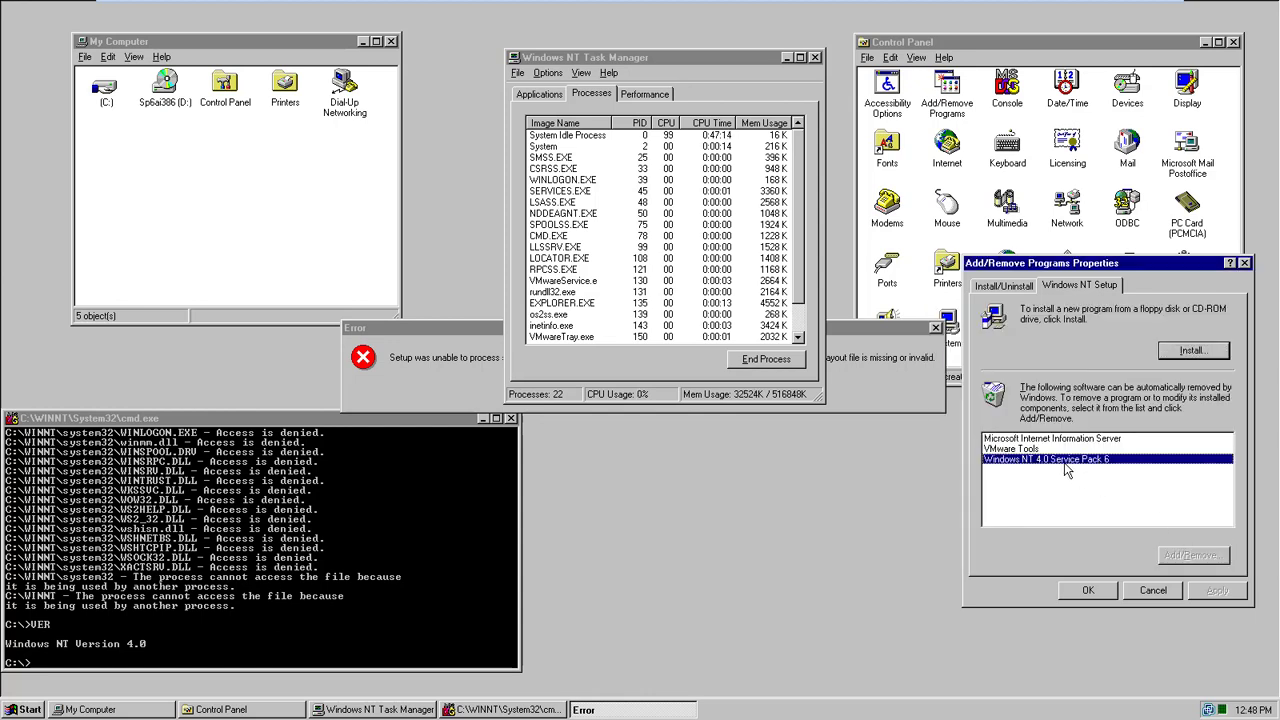
click(1005, 287)
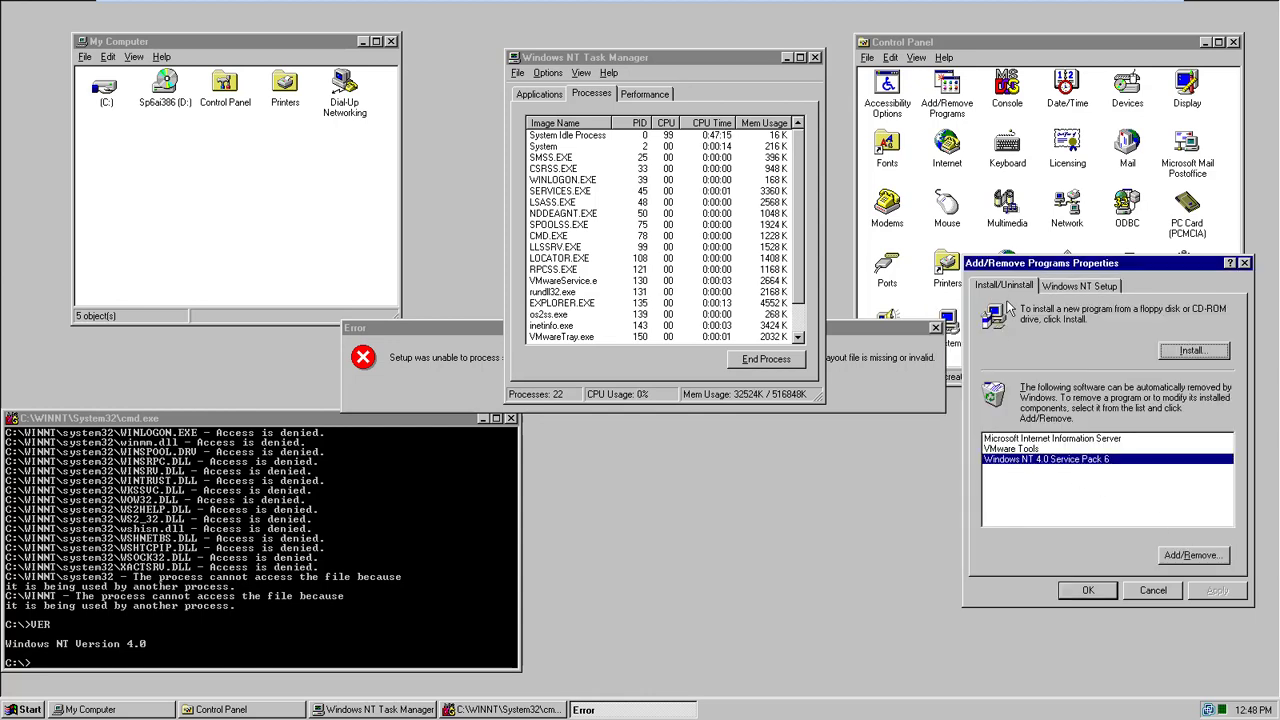
click(1062, 287)
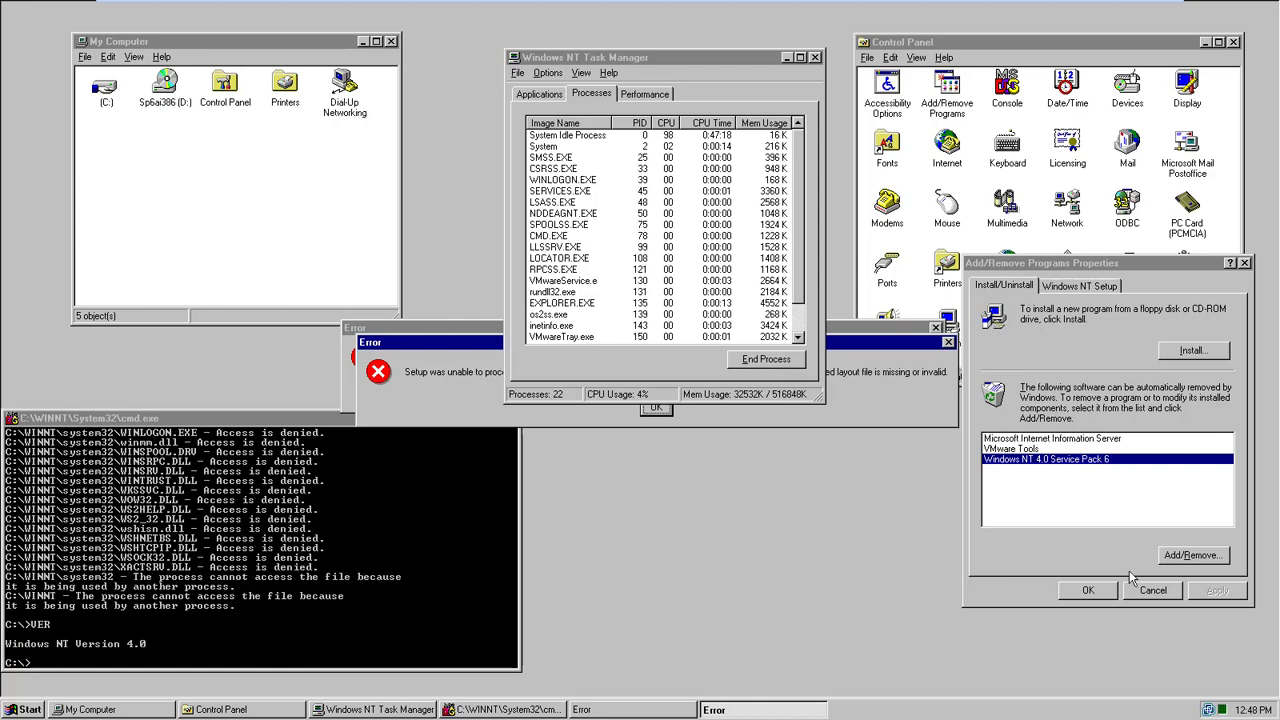
Open Keyboard Properties from Control Panel, check its Speed and General settings, and close it
click(1070, 212)
double_click(1010, 165)
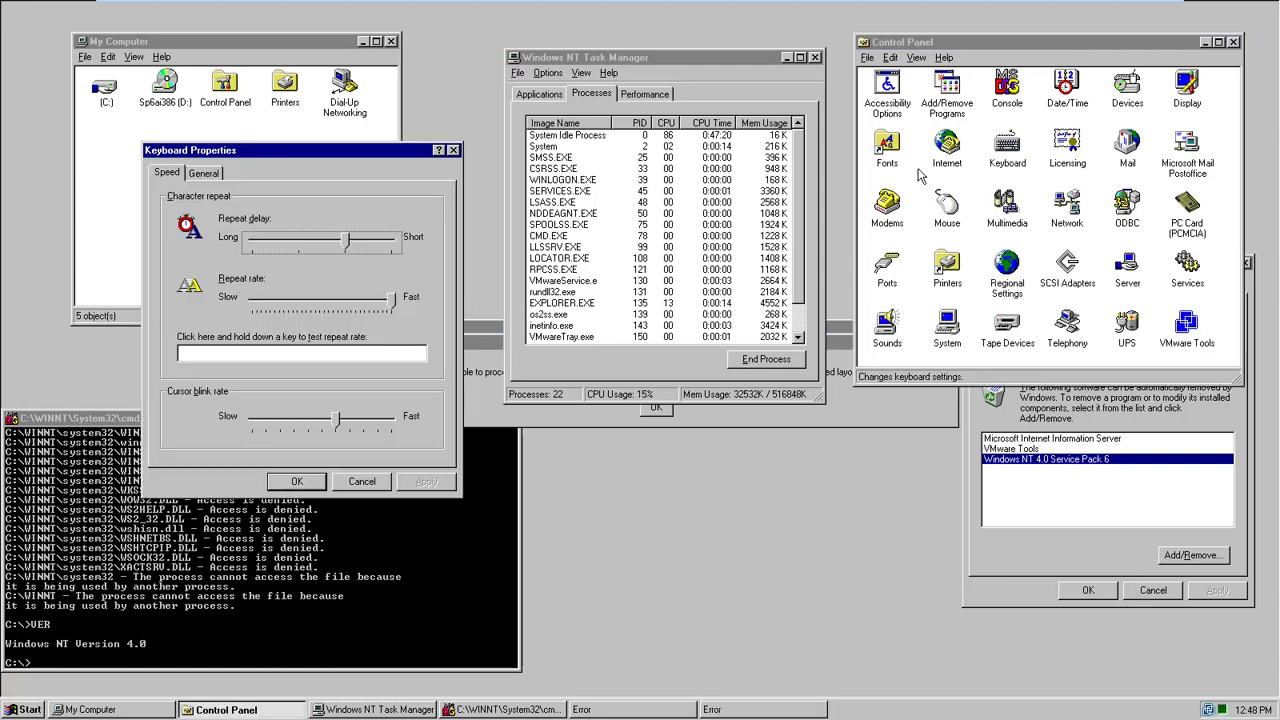
click(205, 174)
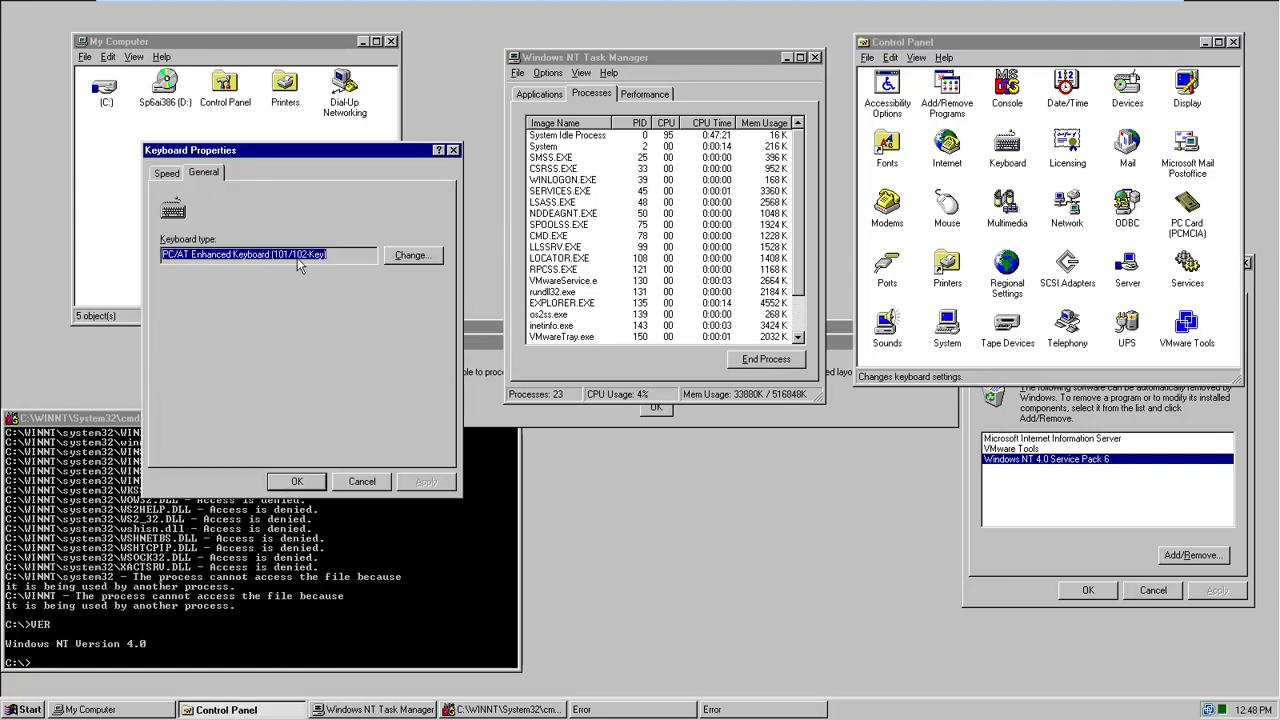
click(454, 151)
click(955, 160)
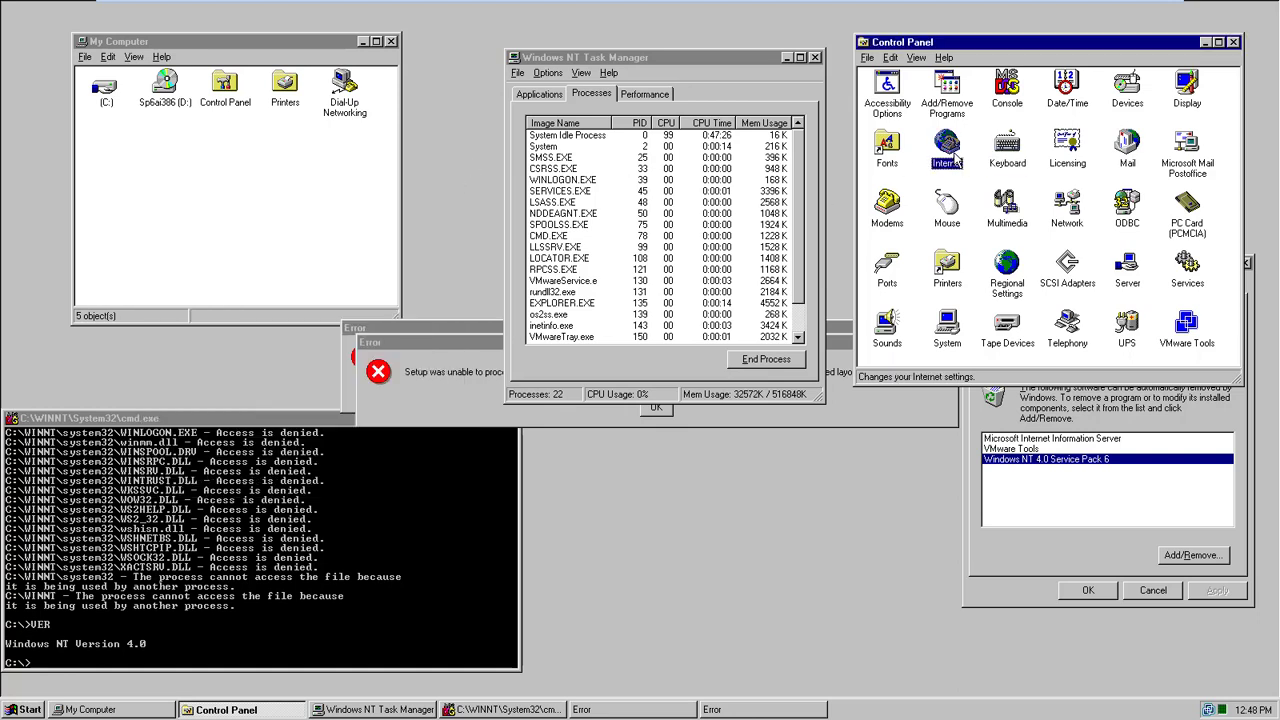
Open Mouse Properties from Control Panel and select the 3D-White scheme on its Pointers page
double_click(962, 214)
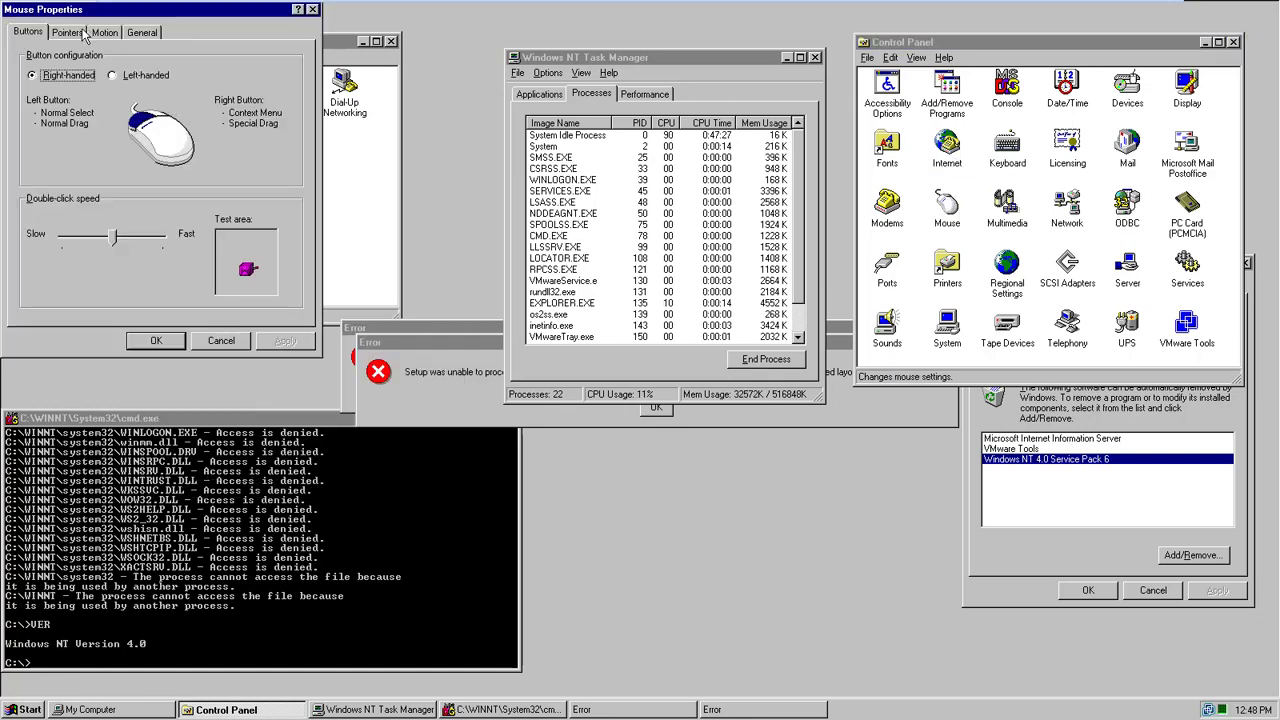
click(67, 33)
click(104, 77)
click(102, 113)
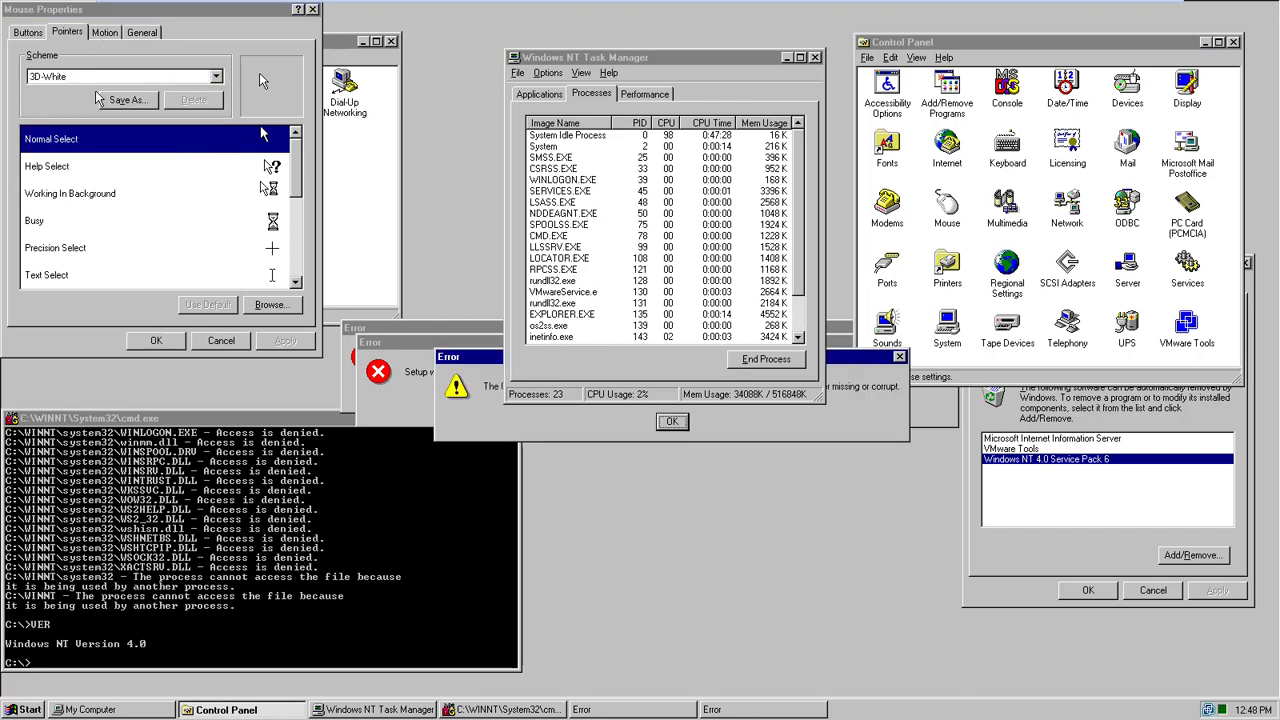
Dismiss the missing-cursor errors for the pointer scheme one by one, moving covered messages clear of Task Manager to read them
drag(452, 363, 446, 424)
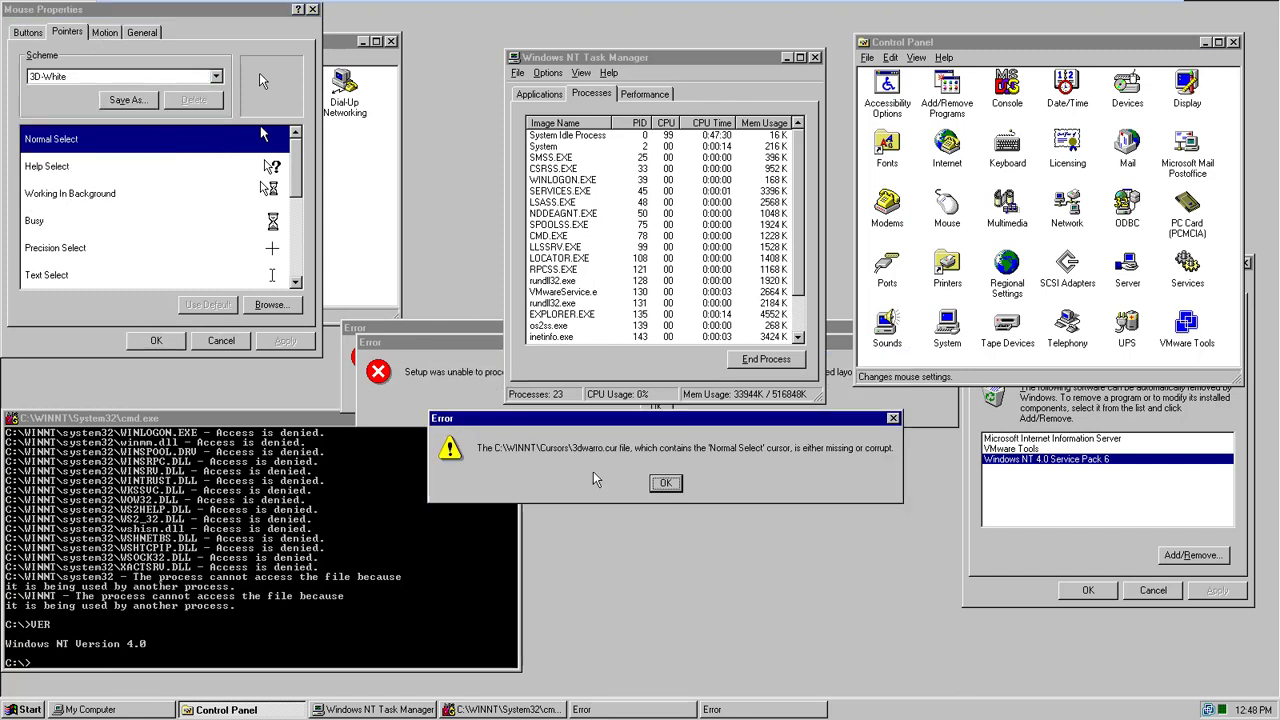
click(666, 482)
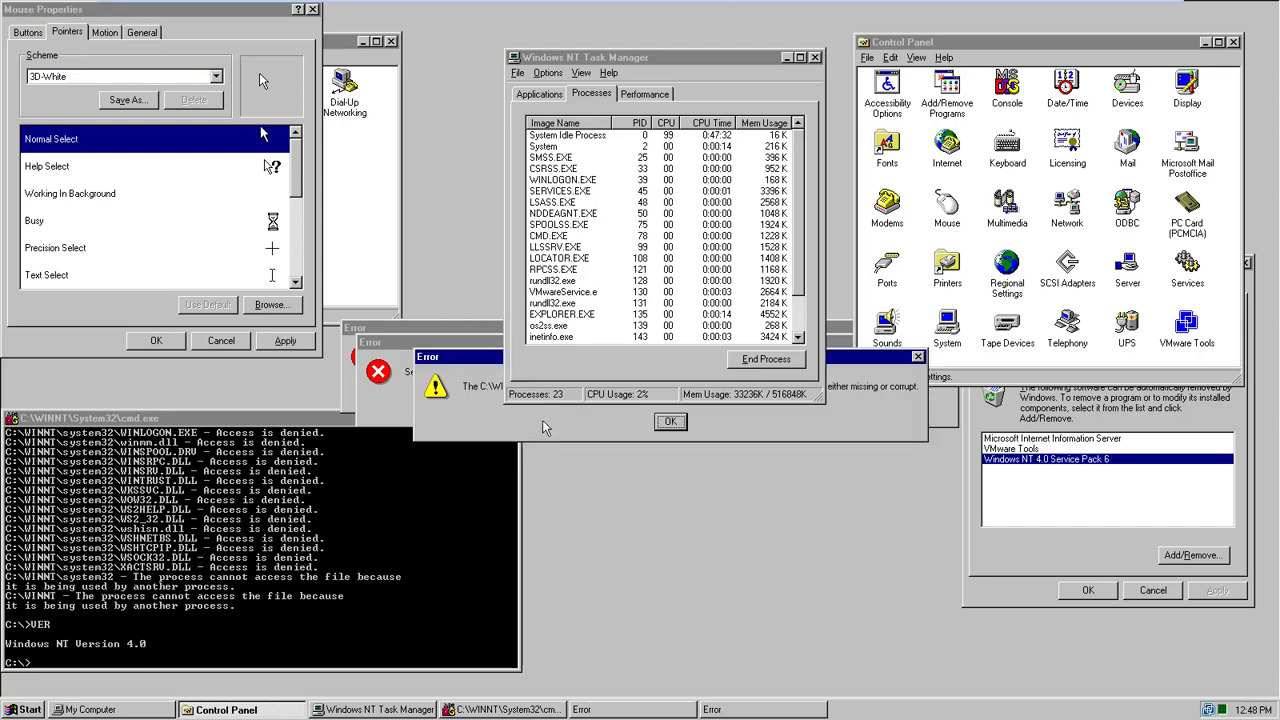
click(658, 522)
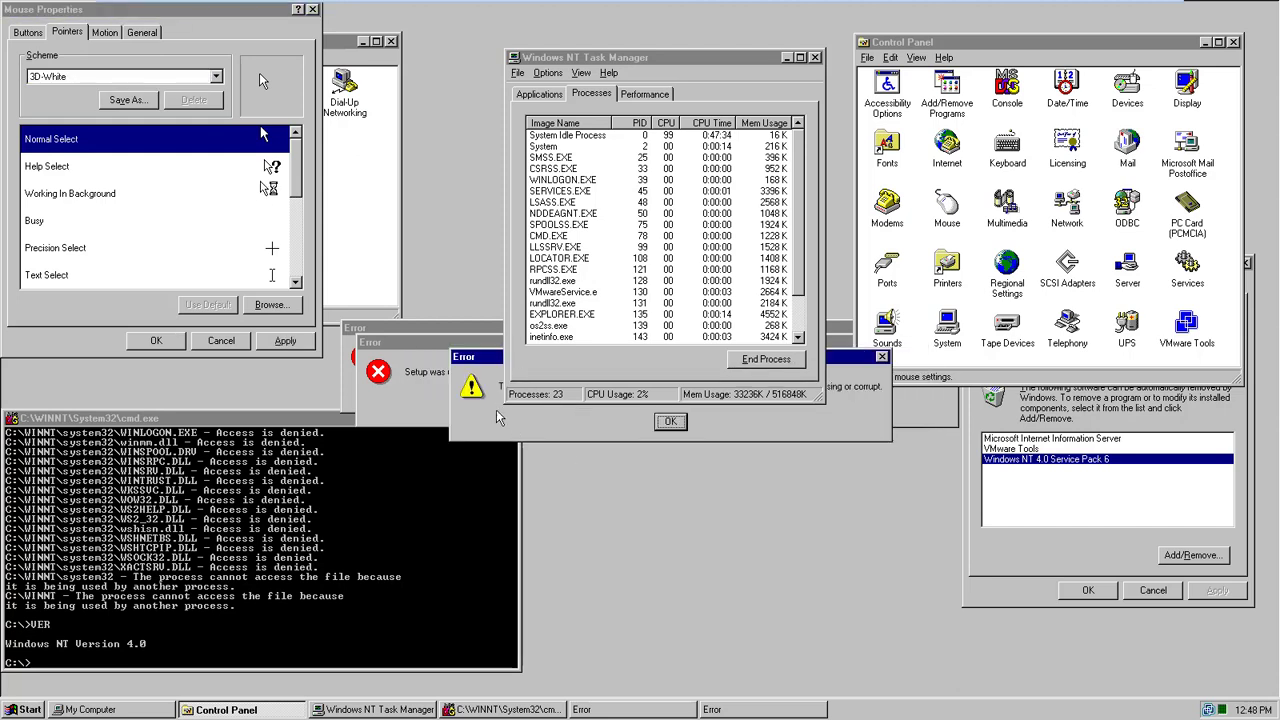
drag(490, 364, 478, 490)
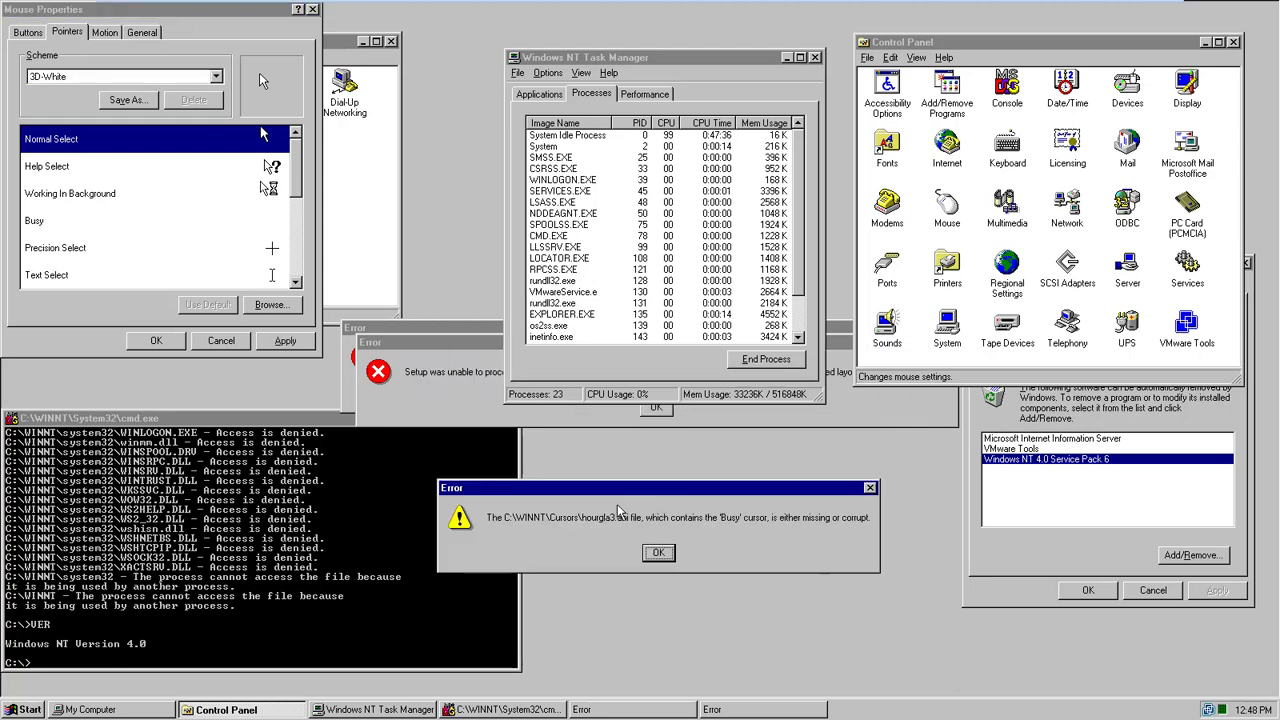
click(665, 558)
drag(475, 357, 475, 450)
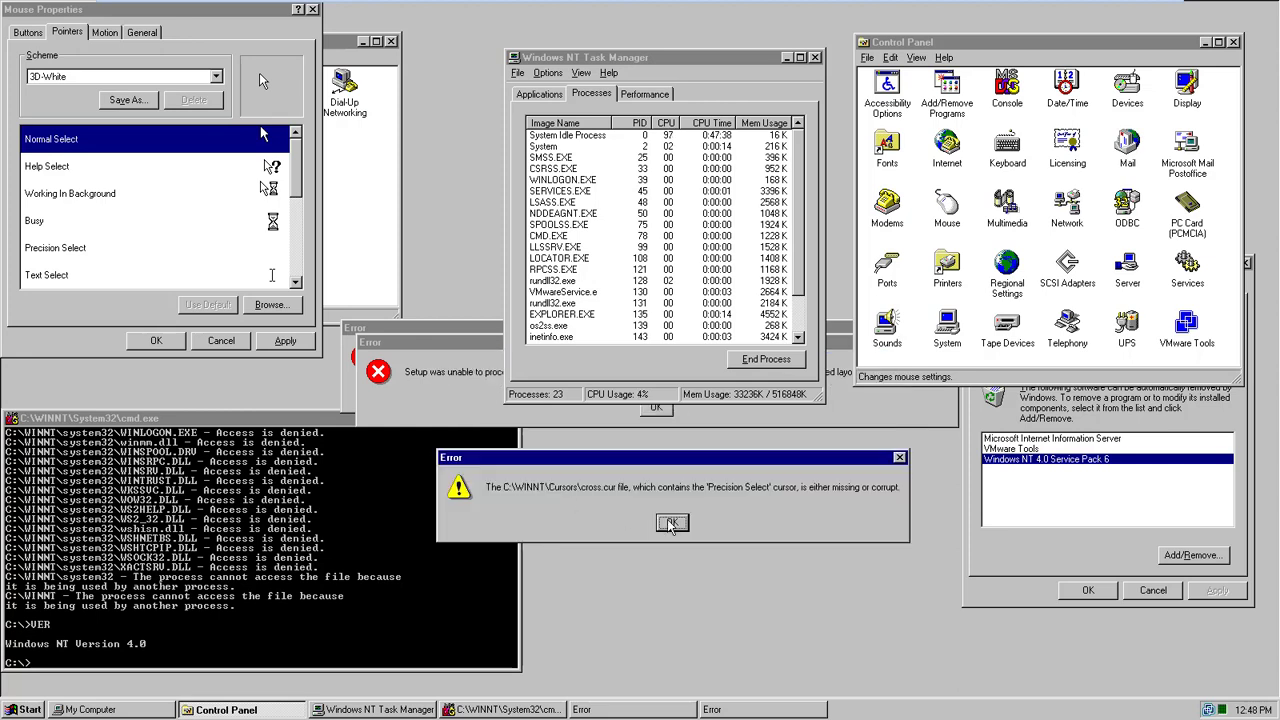
click(669, 516)
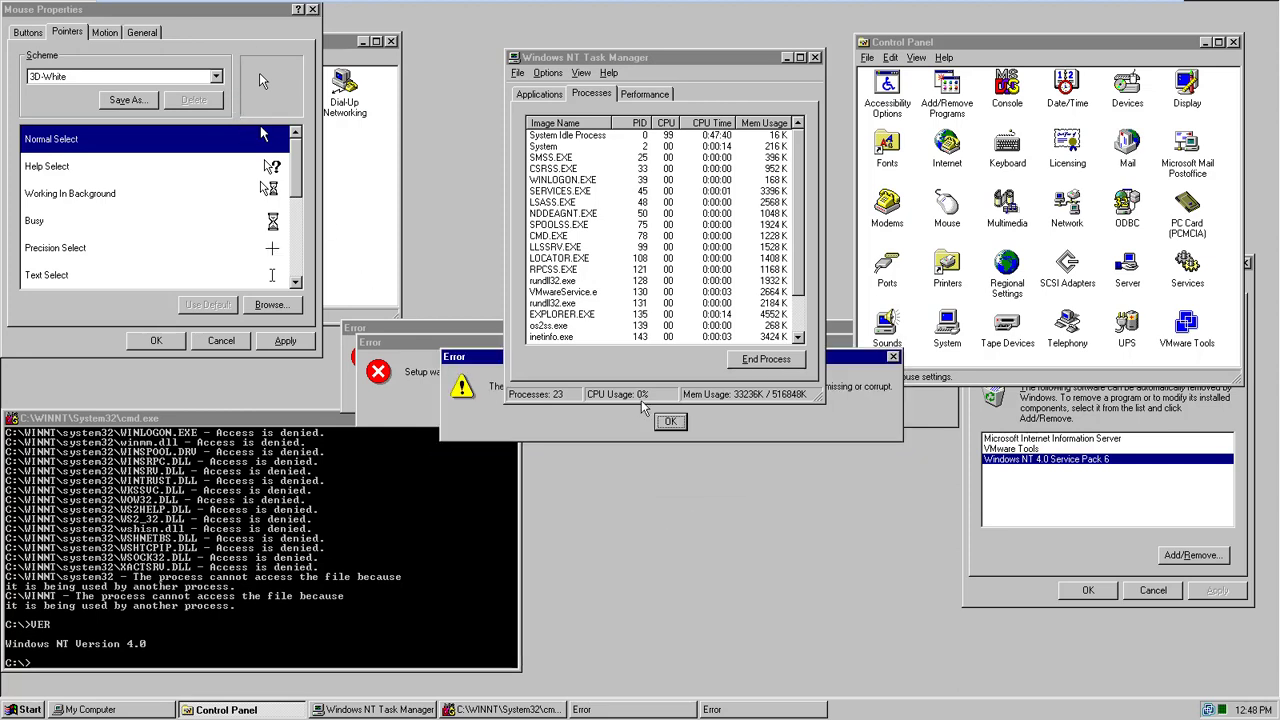
Try the Network, PC Card, Services, Server, Tape Devices, System, Sounds and UPS items in Control Panel
click(1032, 252)
click(1070, 207)
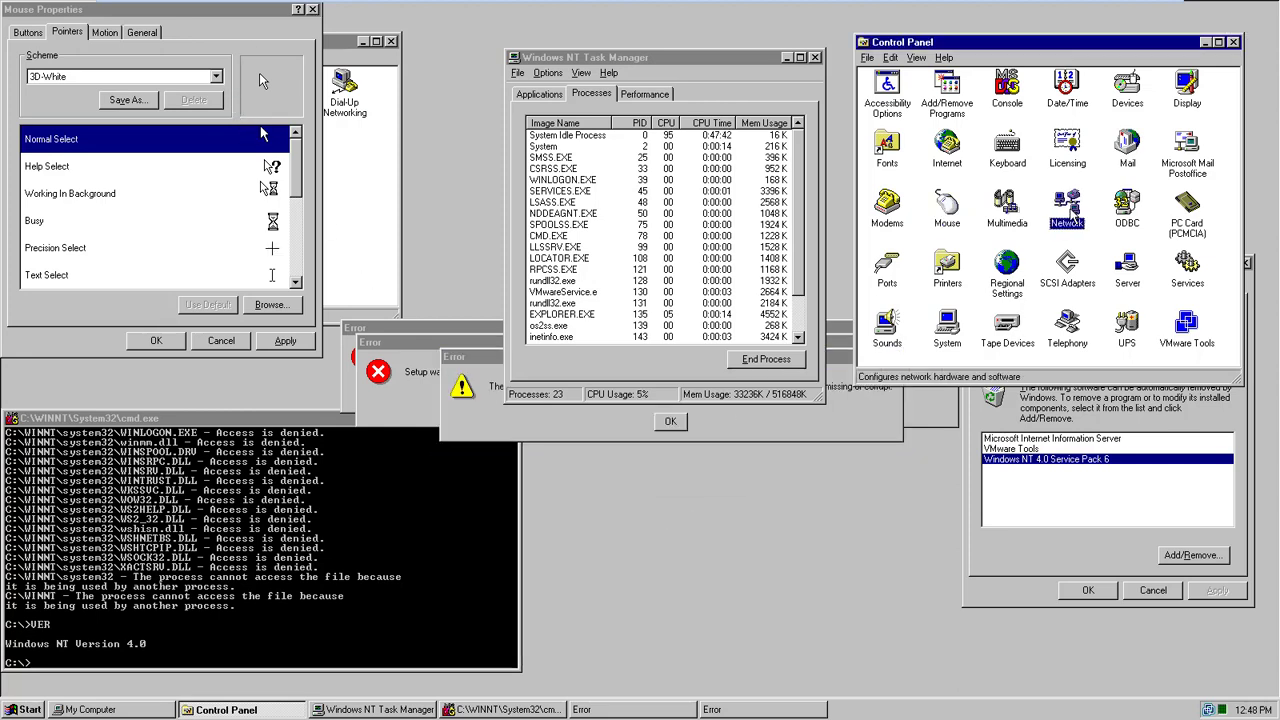
click(1171, 226)
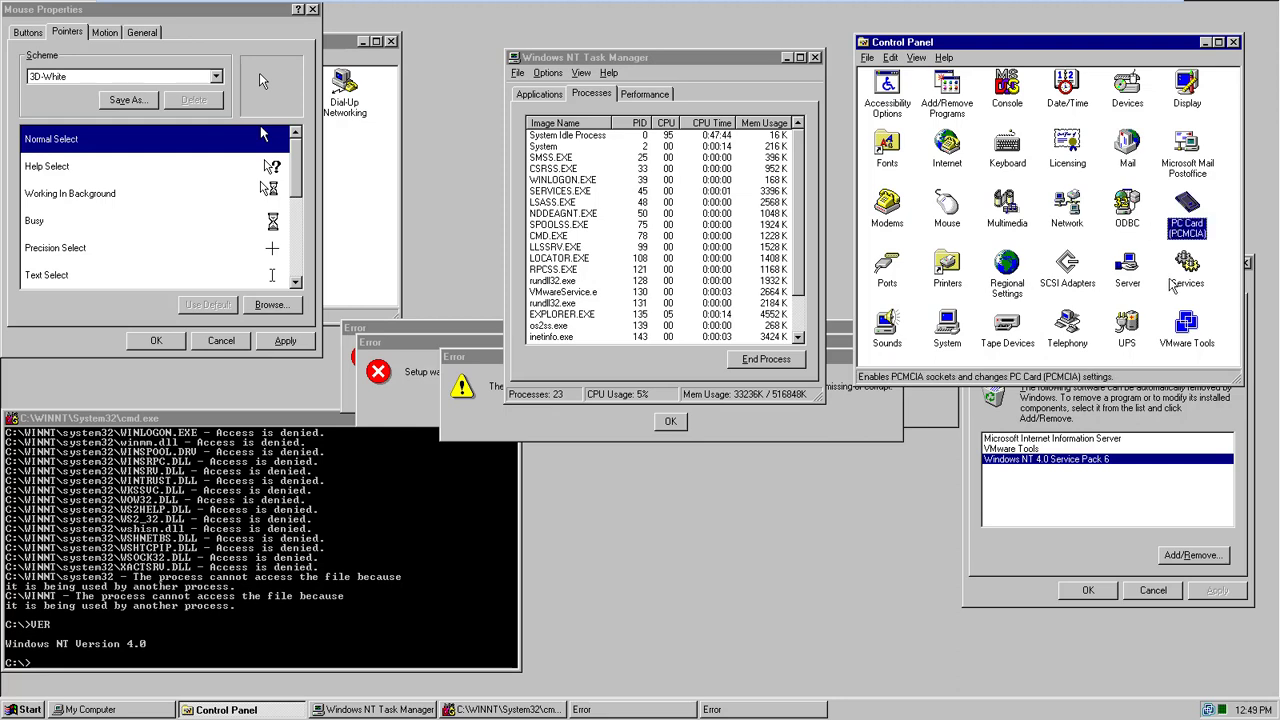
click(1177, 283)
click(1134, 268)
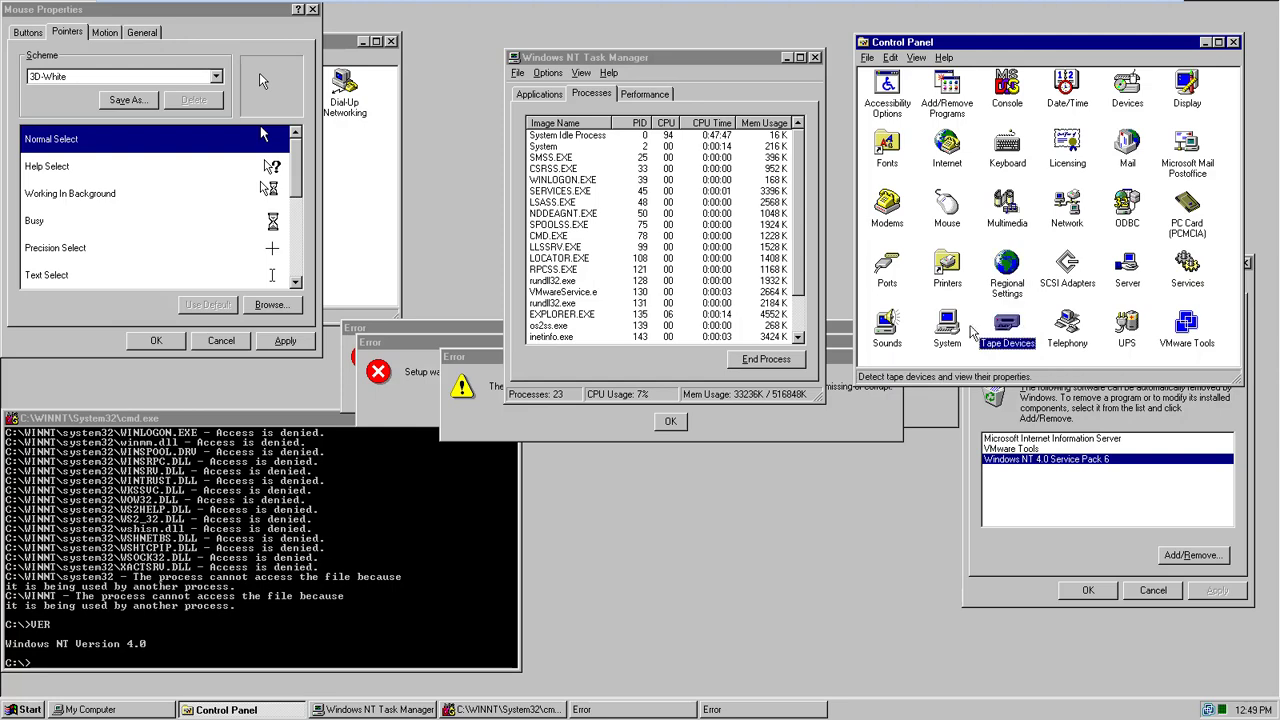
double_click(960, 330)
click(458, 150)
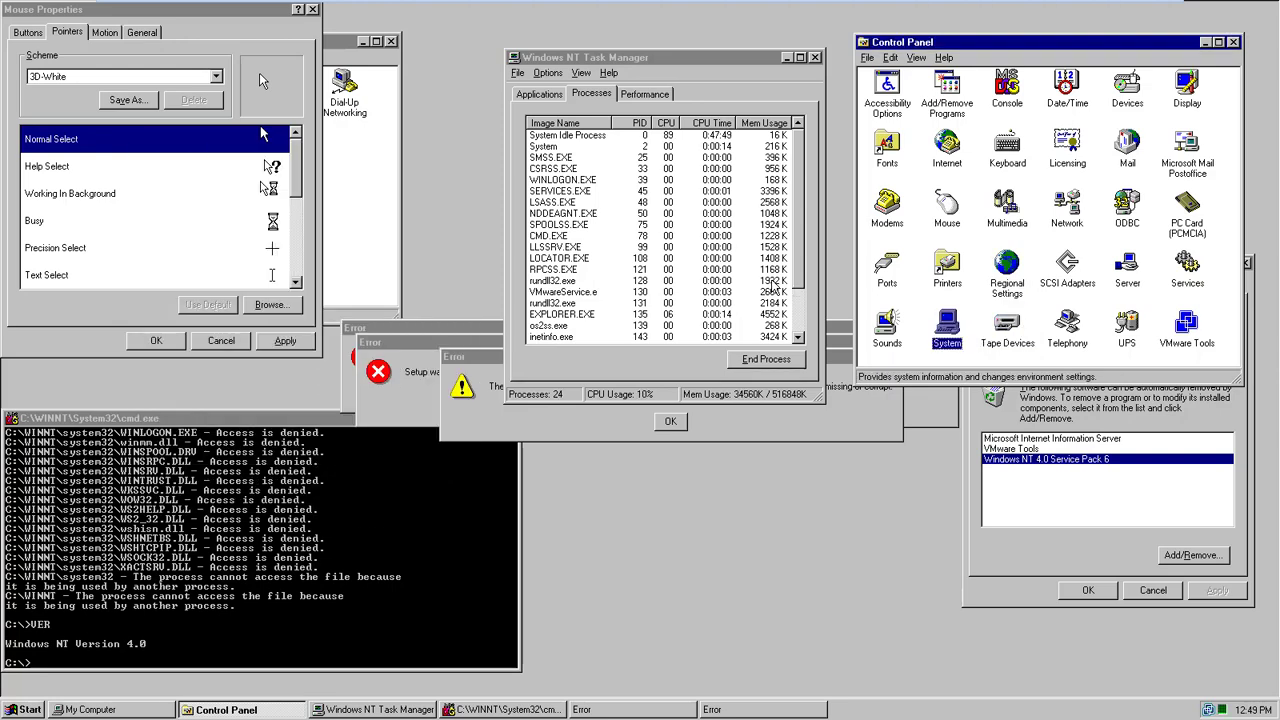
click(880, 328)
click(1100, 340)
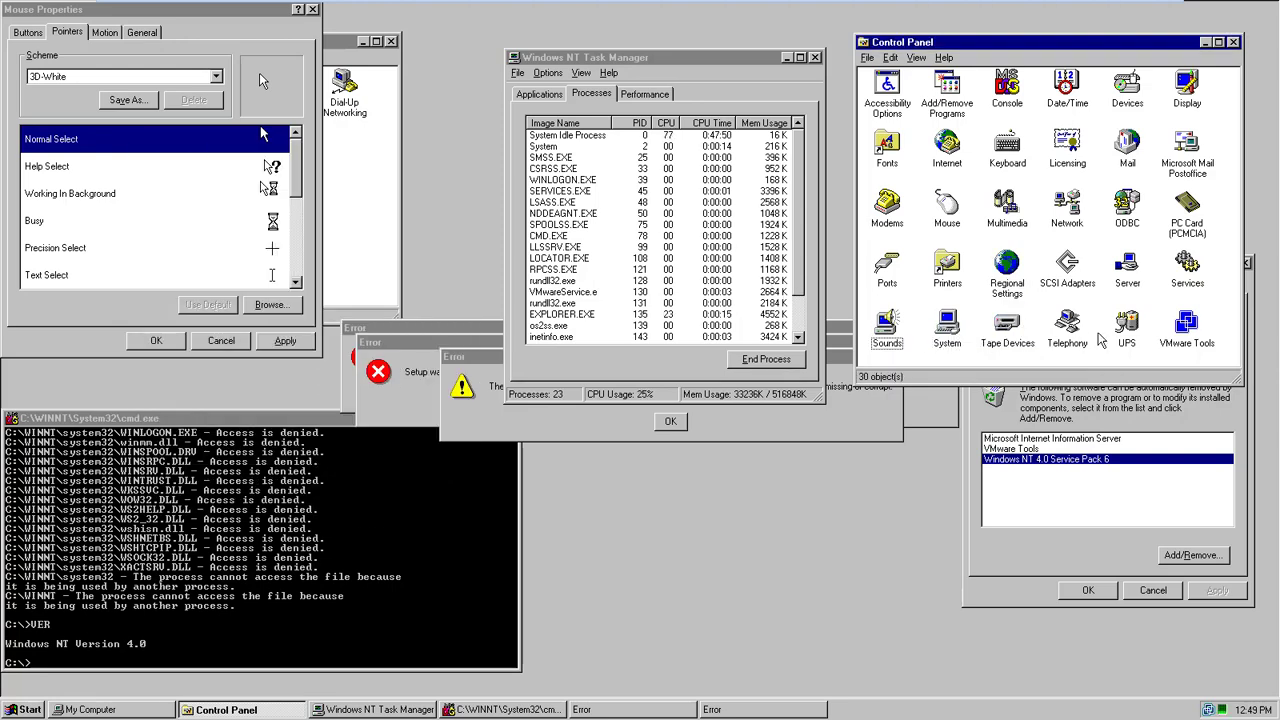
click(1130, 330)
Open the Start Menu Programs page of Taskbar Properties, and close Task Manager and minimize Control Panel to uncover the messages
right_click(1110, 710)
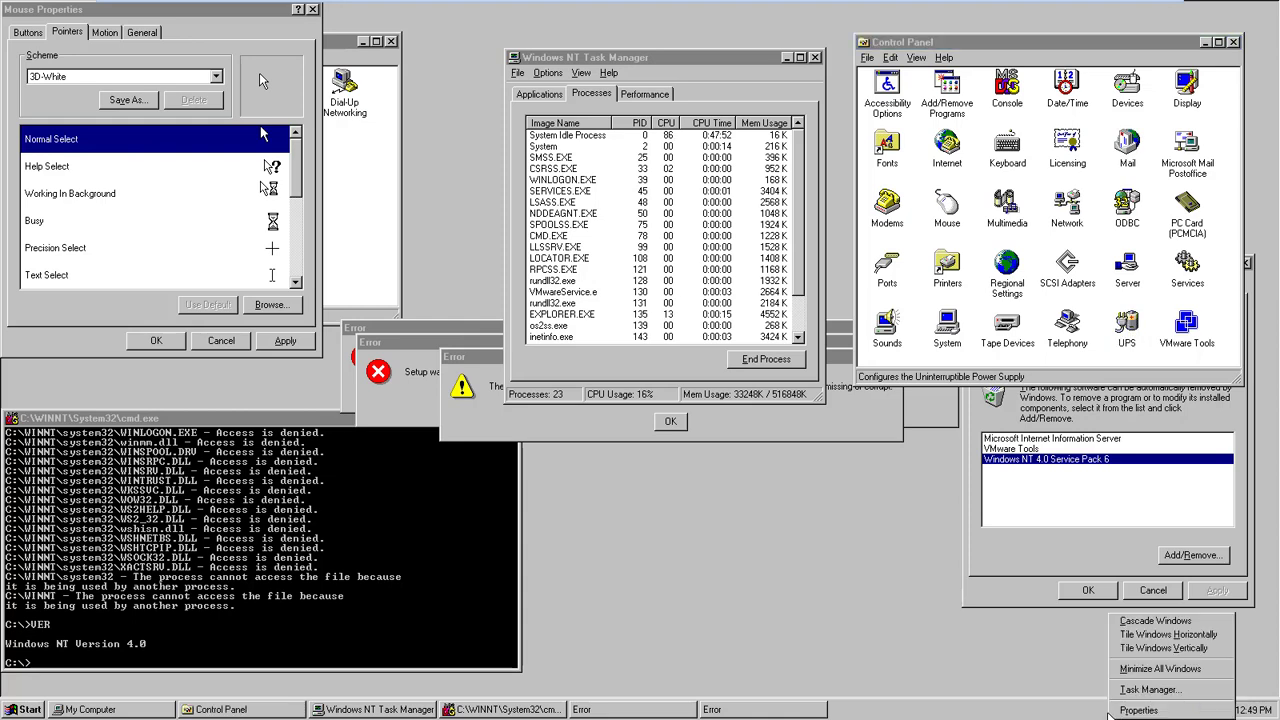
click(1130, 706)
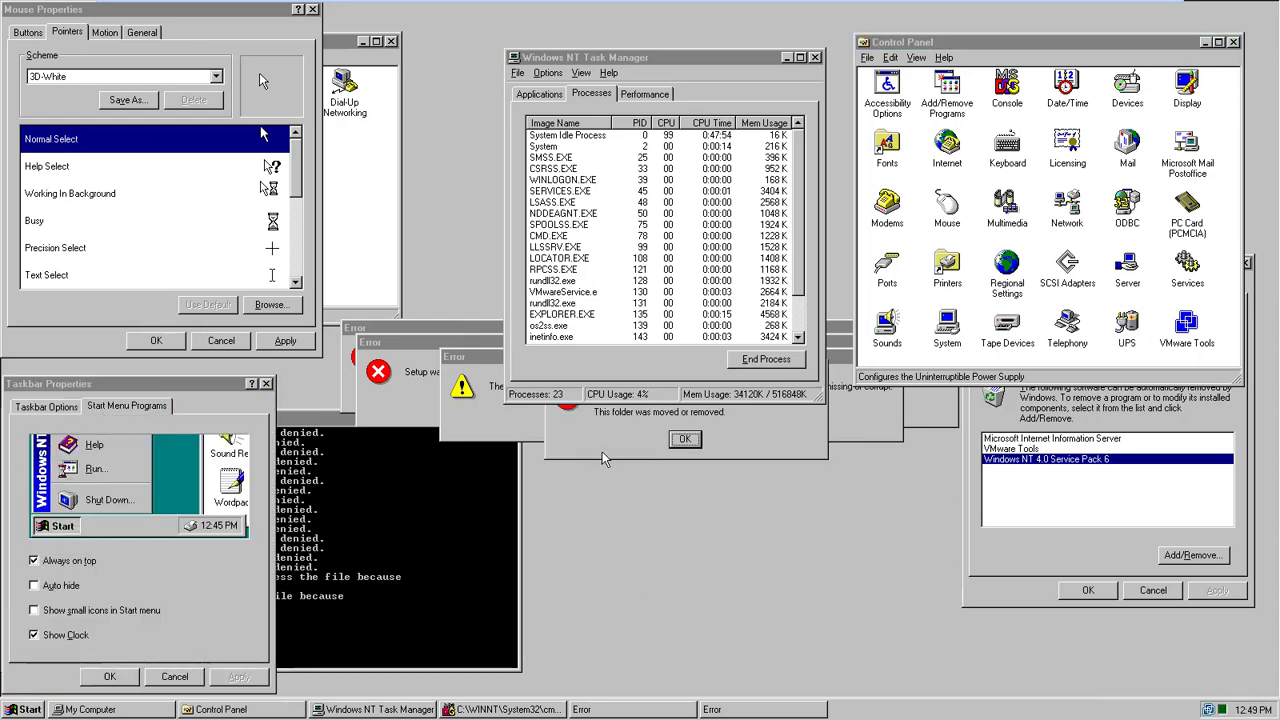
click(653, 60)
drag(653, 60, 982, 106)
click(1143, 104)
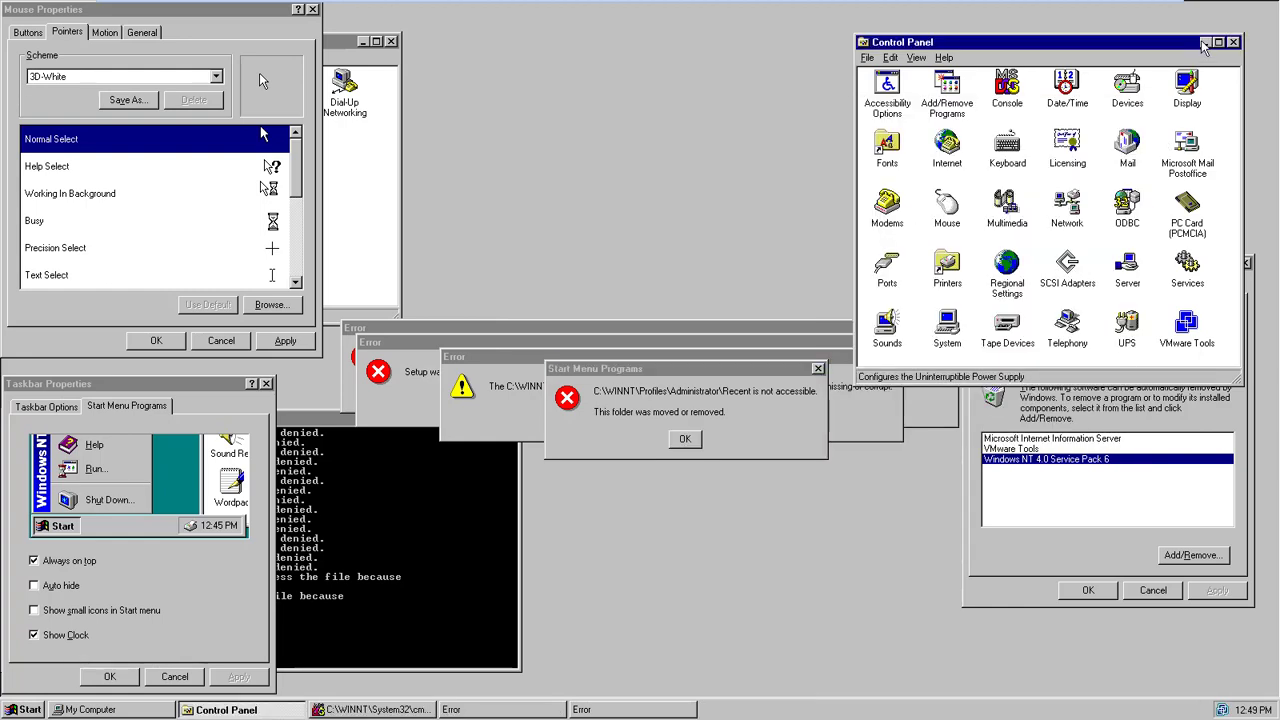
click(1205, 43)
click(1212, 268)
click(805, 393)
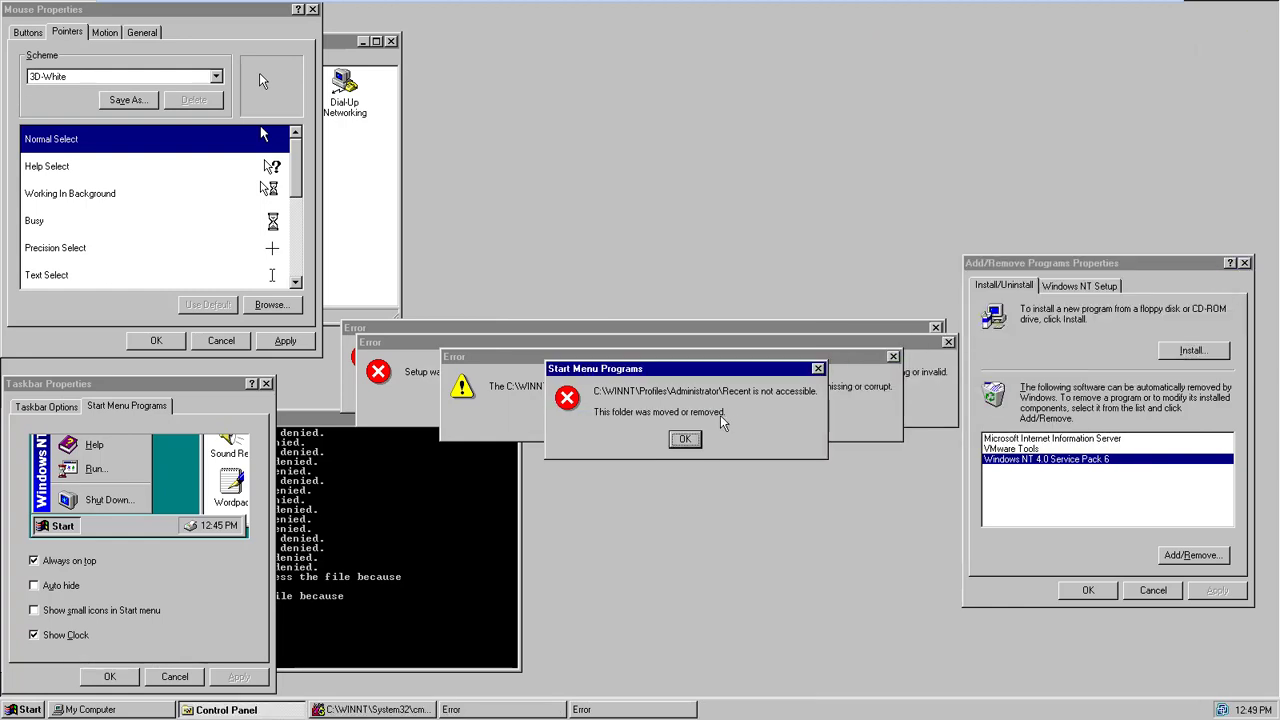
Spread the overlapping error messages apart and dismiss the accessor.inf, Recent folder and 'Unavailable' cursor errors
drag(671, 377, 614, 70)
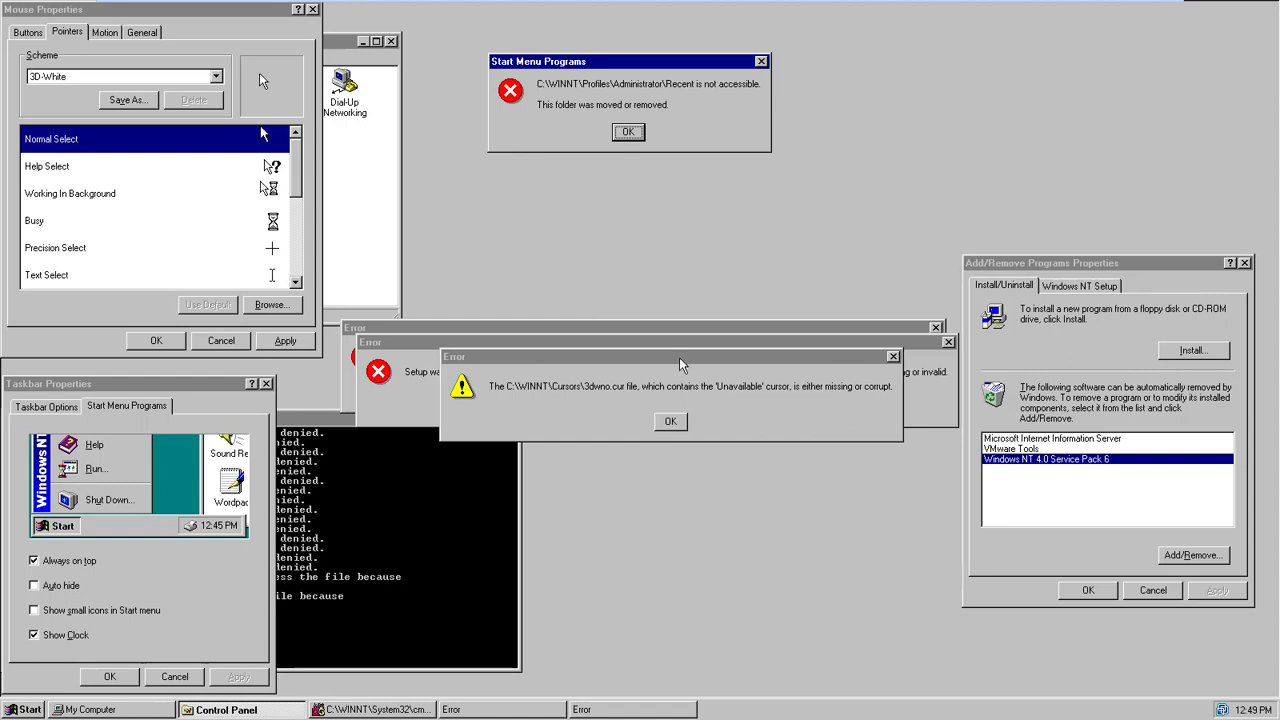
drag(680, 358, 1023, 49)
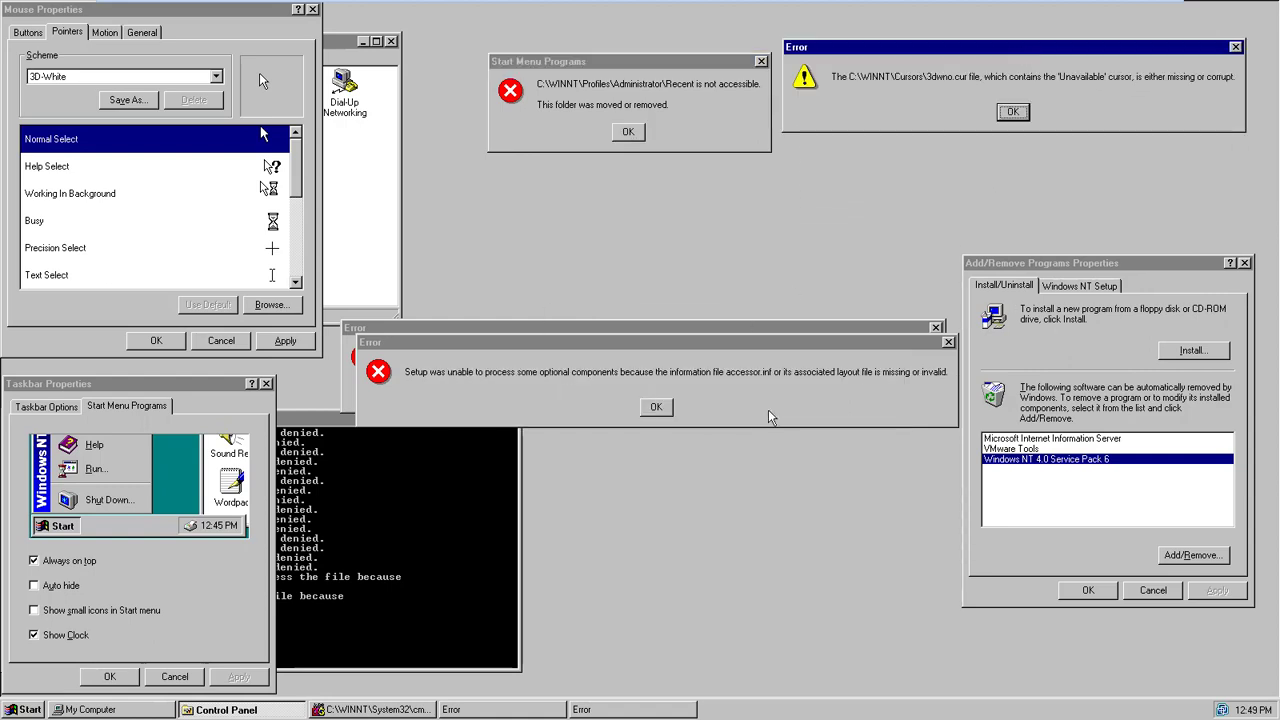
drag(745, 353, 930, 179)
click(842, 233)
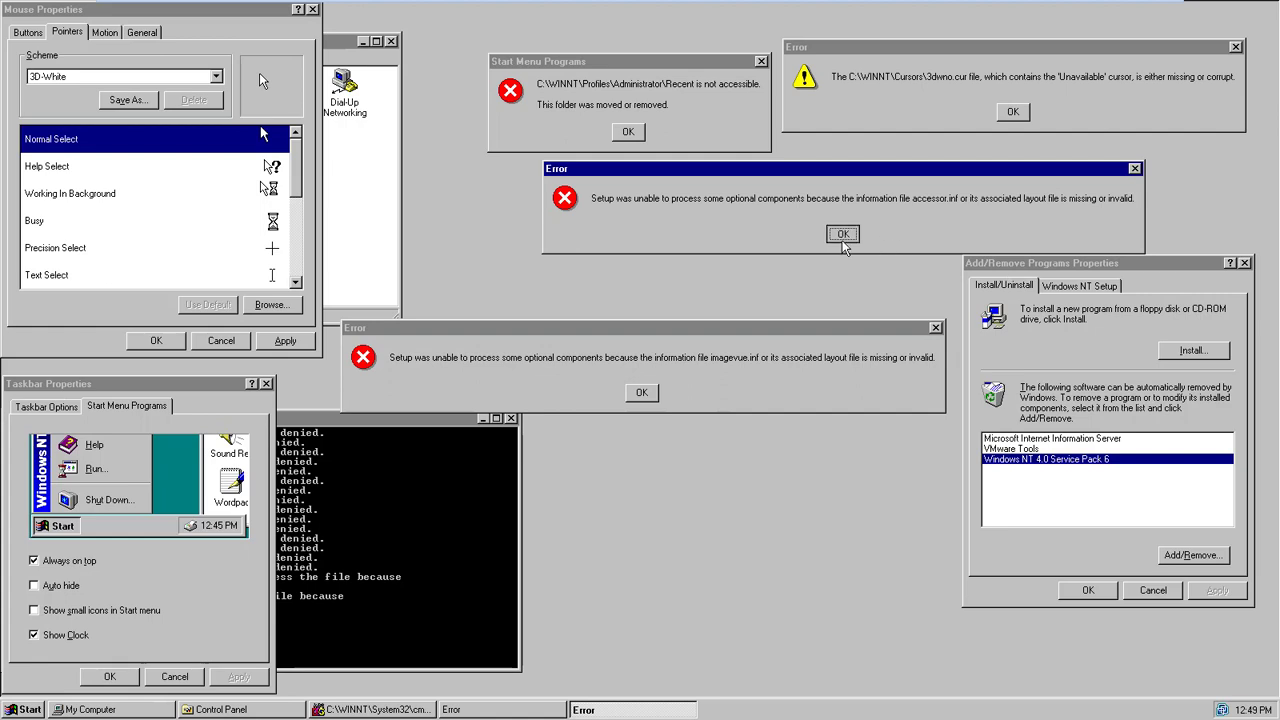
click(628, 131)
click(1013, 111)
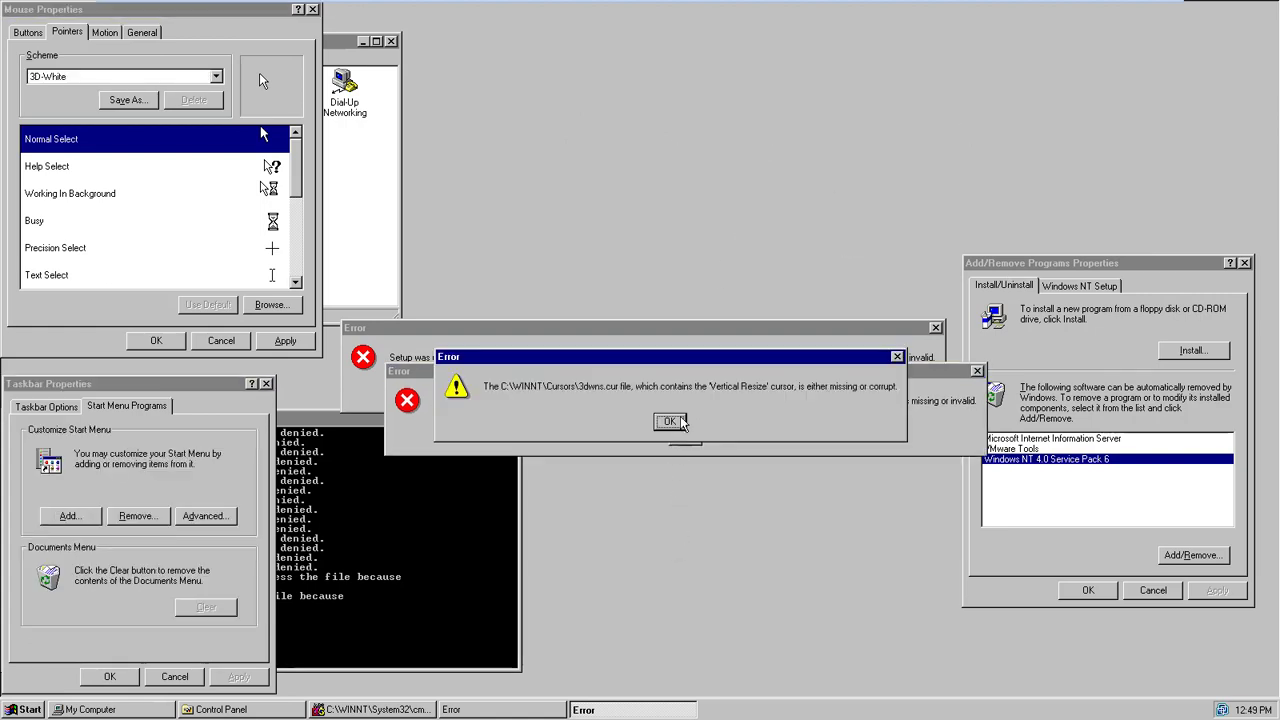
Dismiss the 'Vertical Resize' cursor error and the succession of Setup optional component errors
click(674, 421)
click(685, 436)
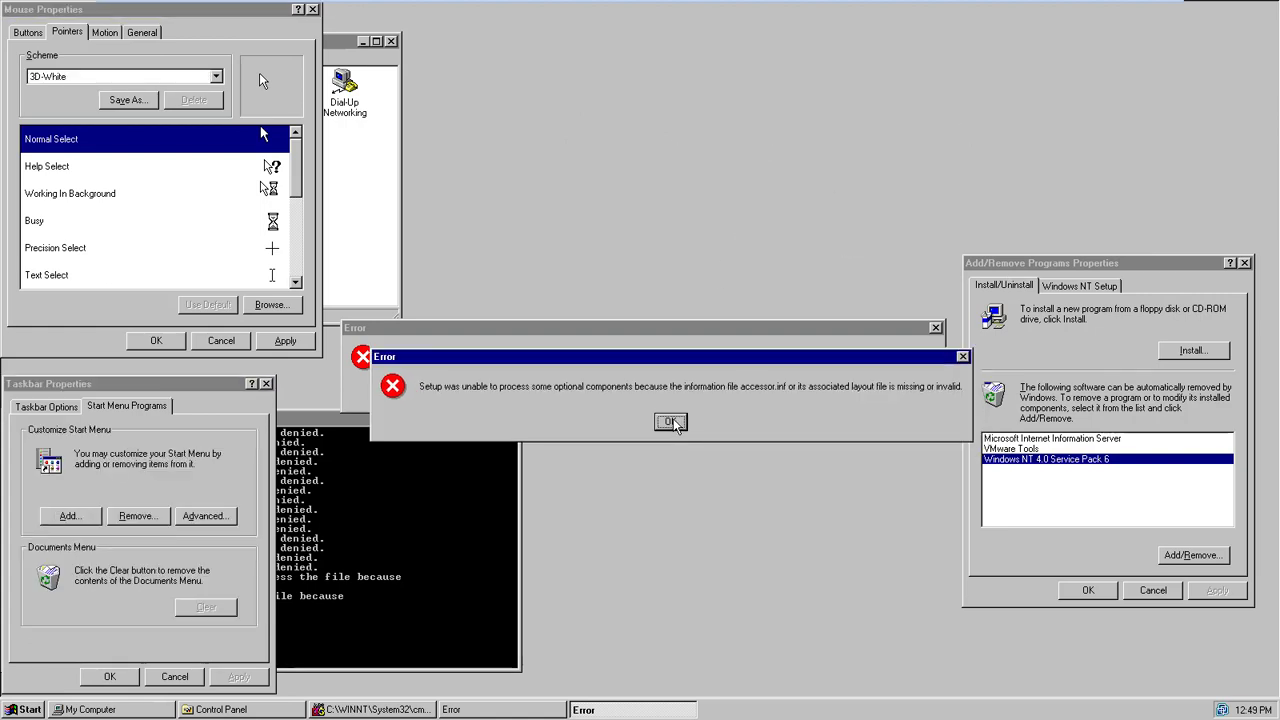
click(668, 421)
click(642, 395)
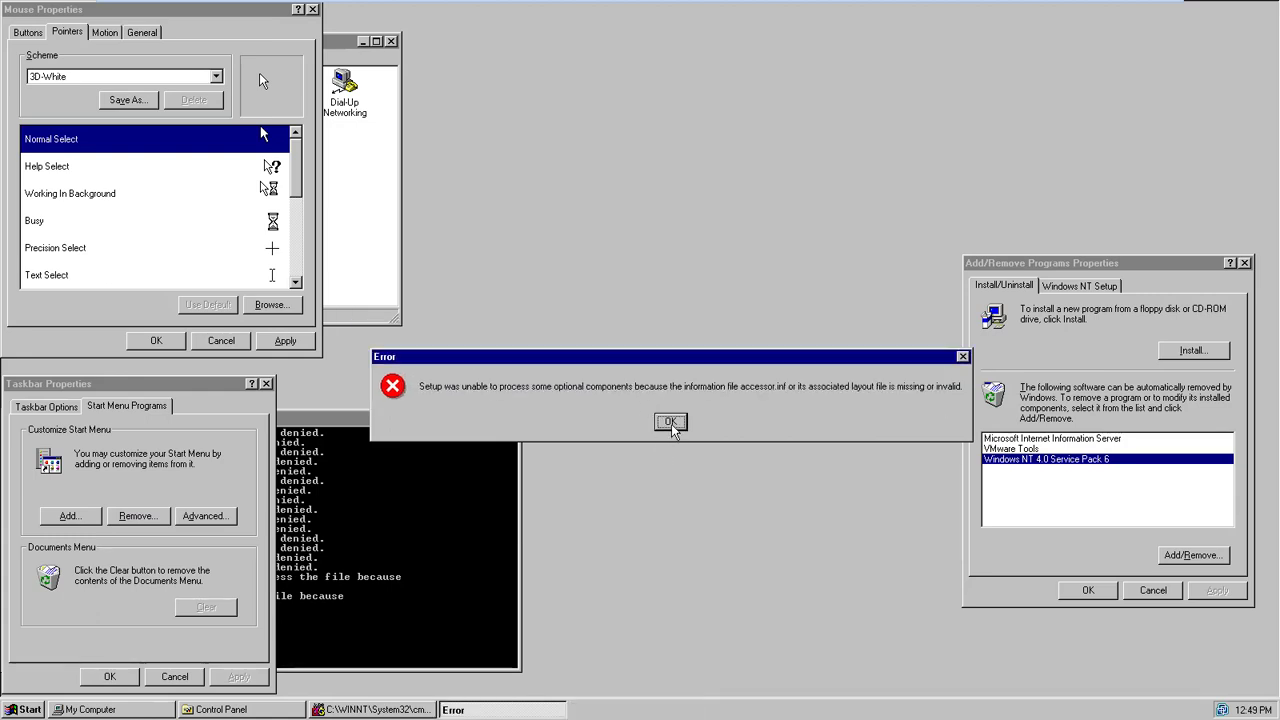
click(671, 421)
click(671, 421)
click(671, 421)
click(671, 421)
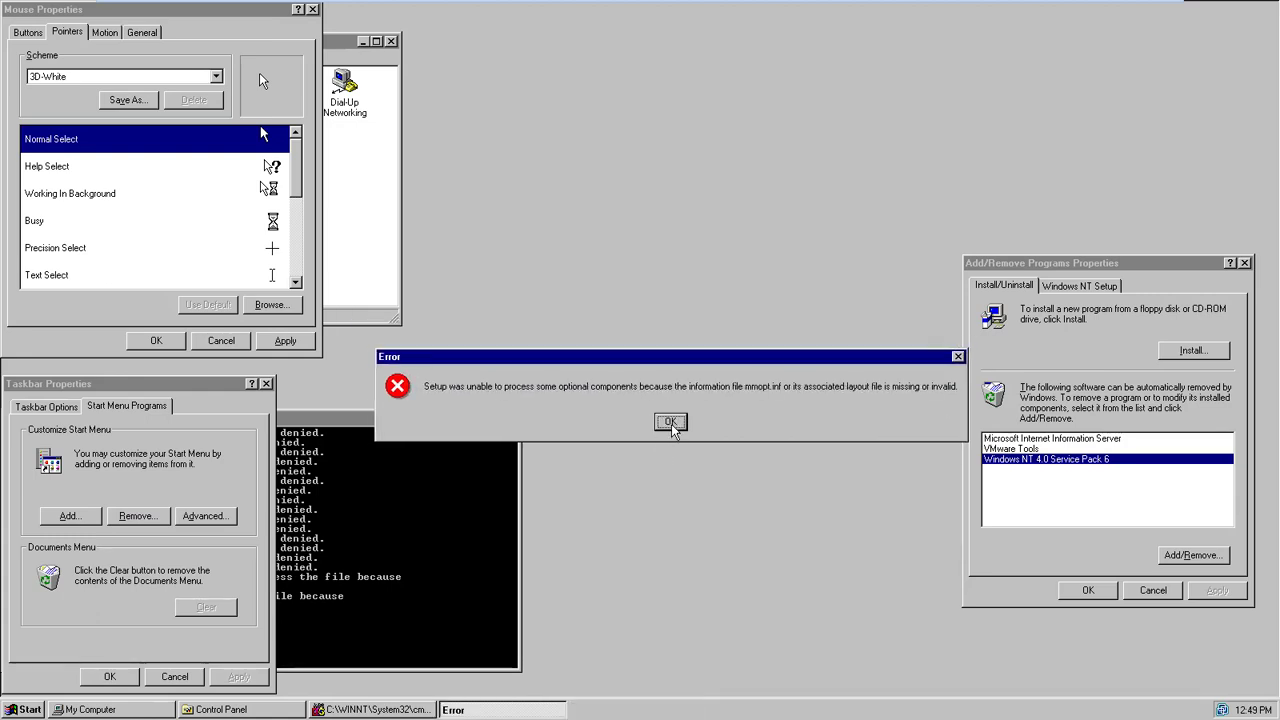
click(672, 422)
click(672, 422)
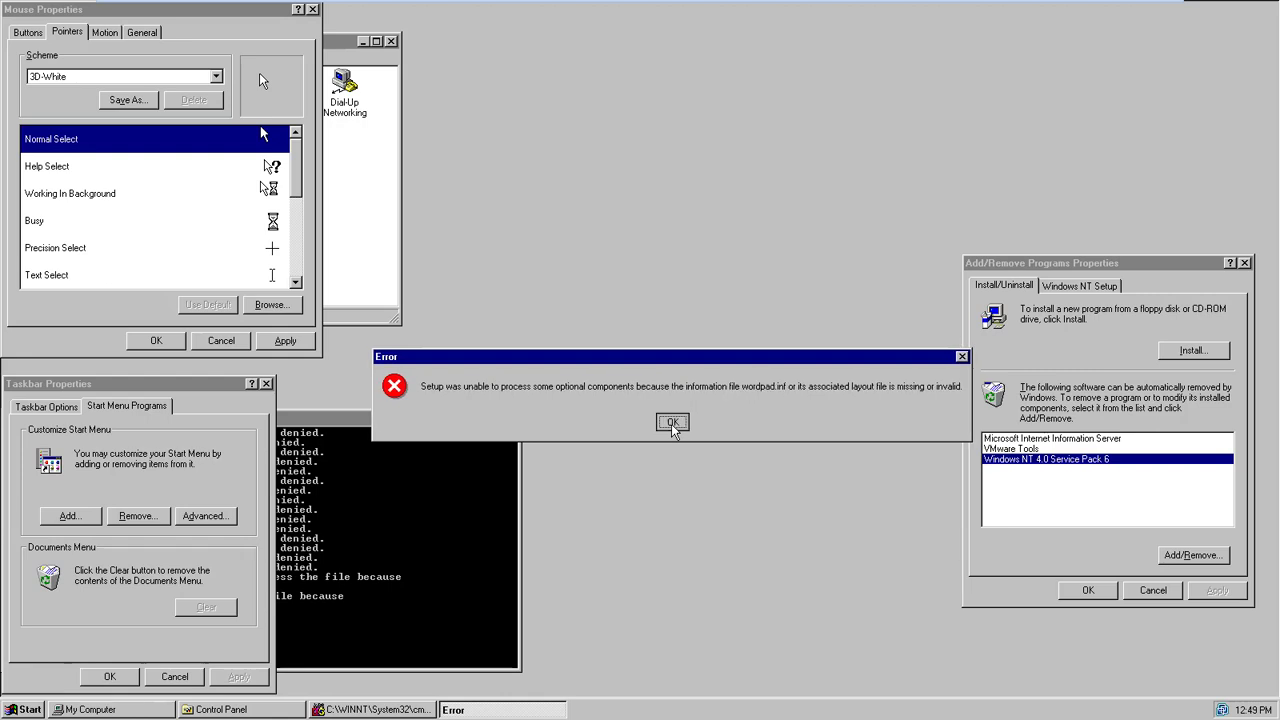
Open the advanced Start Menu customization from Taskbar Properties and cancel the inaccessible Desktop folder error
click(185, 470)
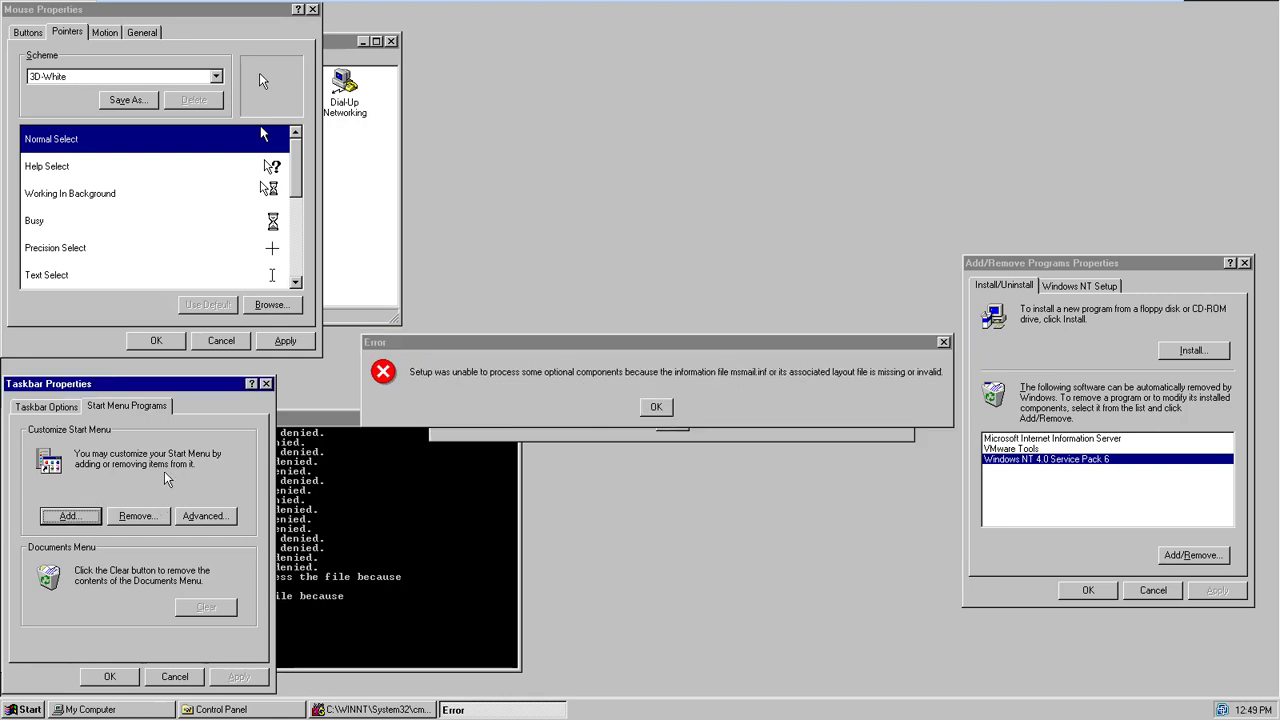
click(205, 516)
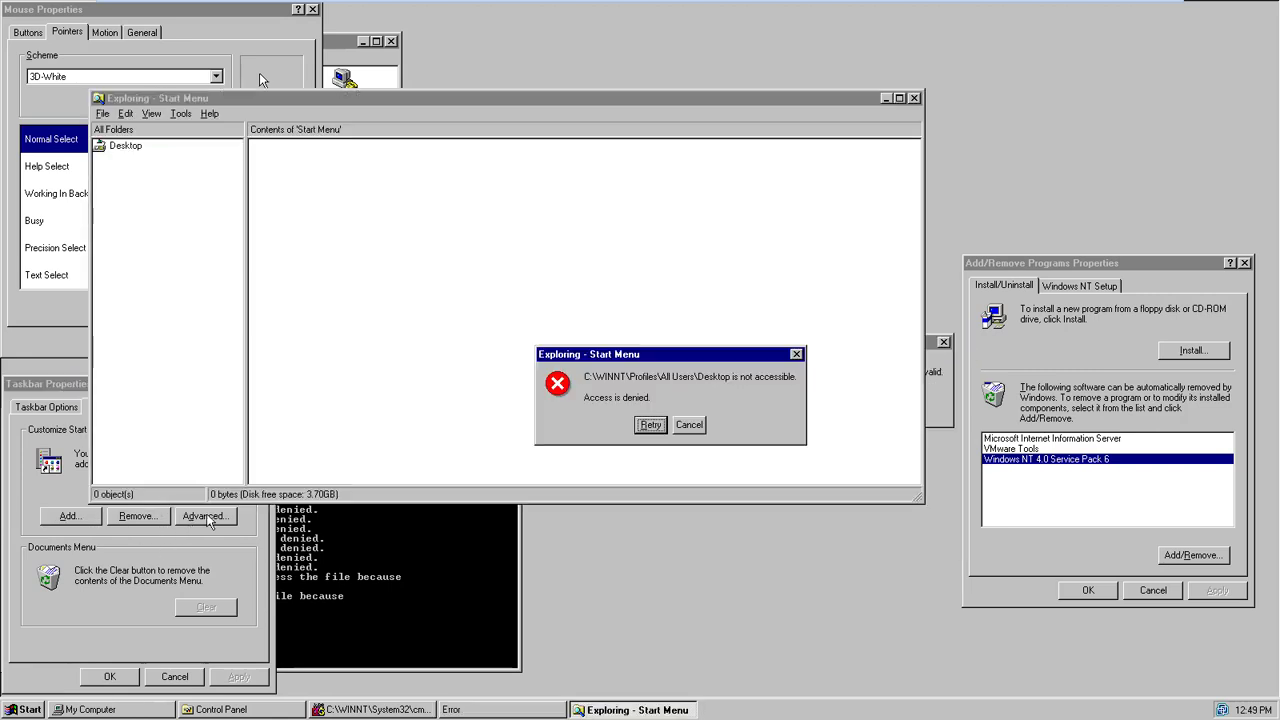
click(676, 426)
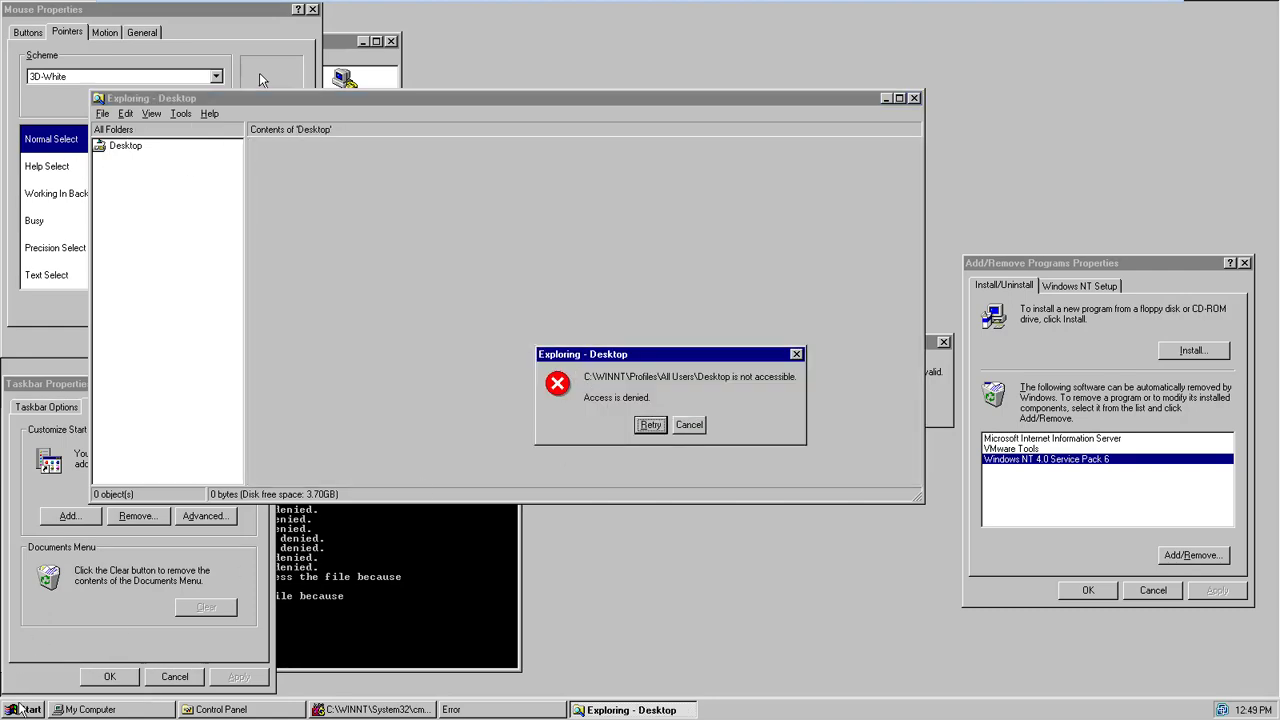
Close all programs to log on as a different user, and log back on with the Administrator account
click(25, 709)
click(43, 690)
click(635, 363)
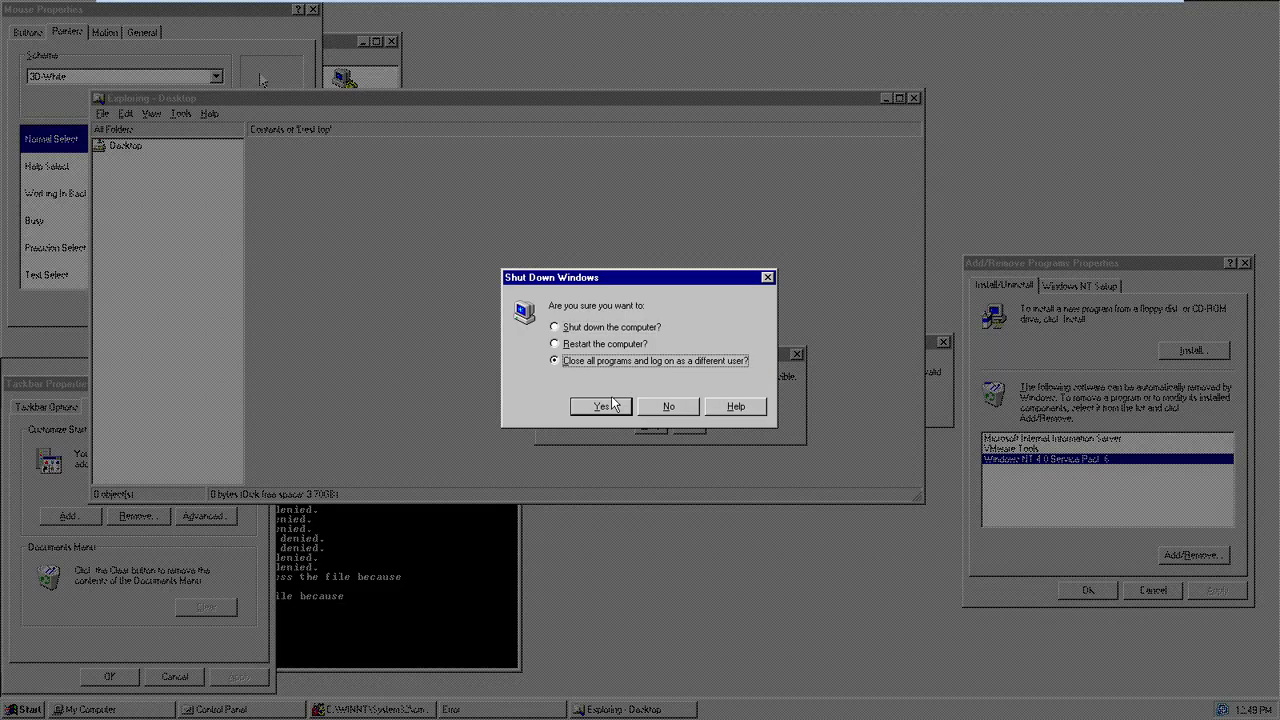
click(613, 413)
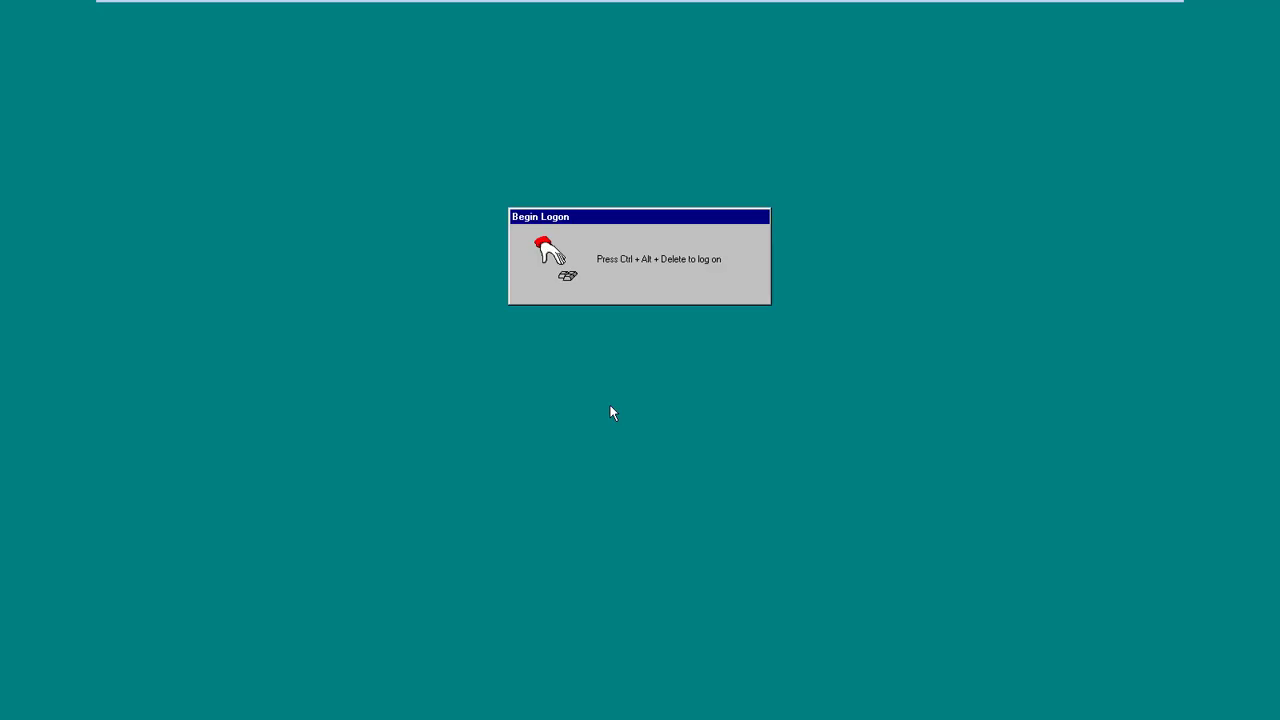
key(ctrl+alt+Delete)
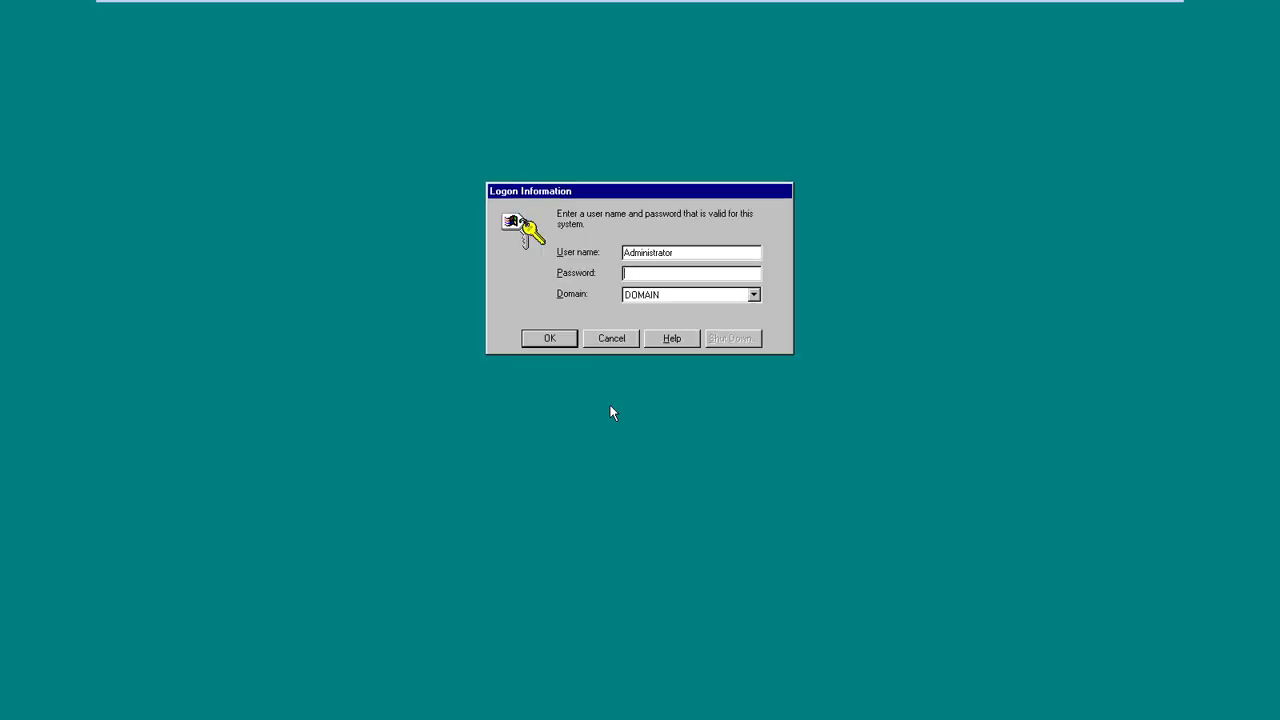
key(Return)
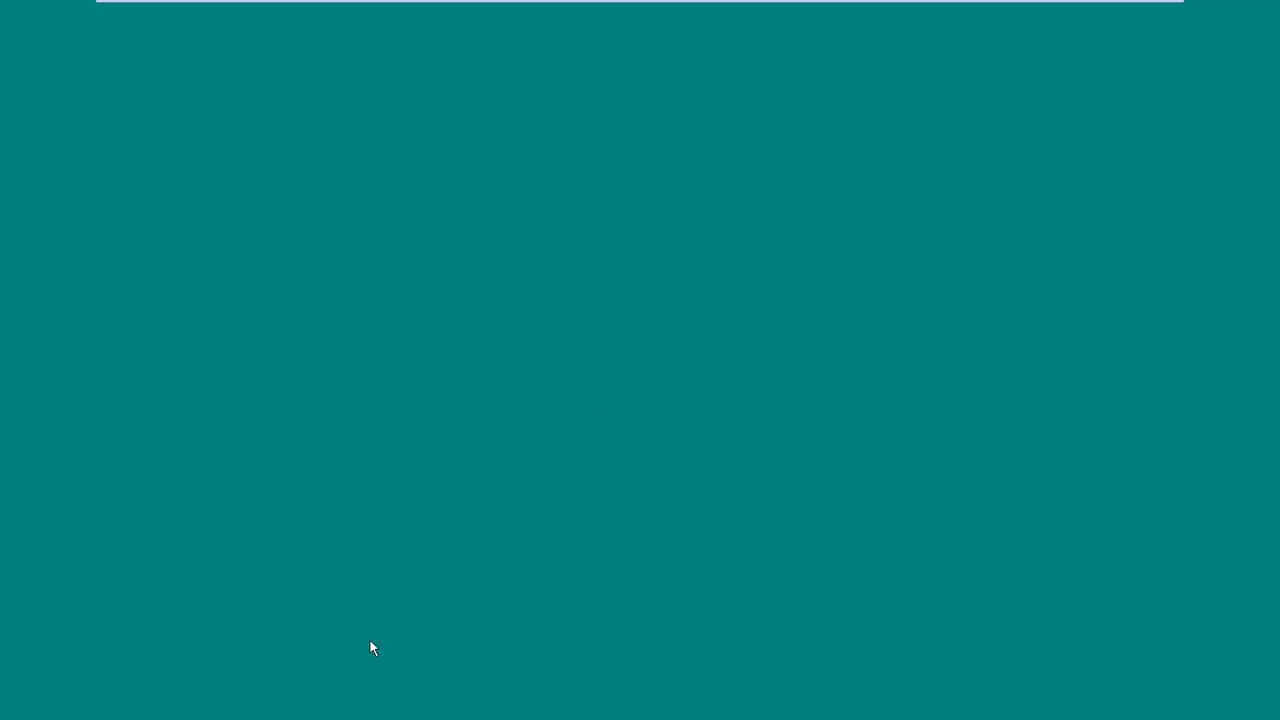
Open Task Manager from the Windows NT Security dialog and run explorer as a new task
key(ctrl+alt+Delete)
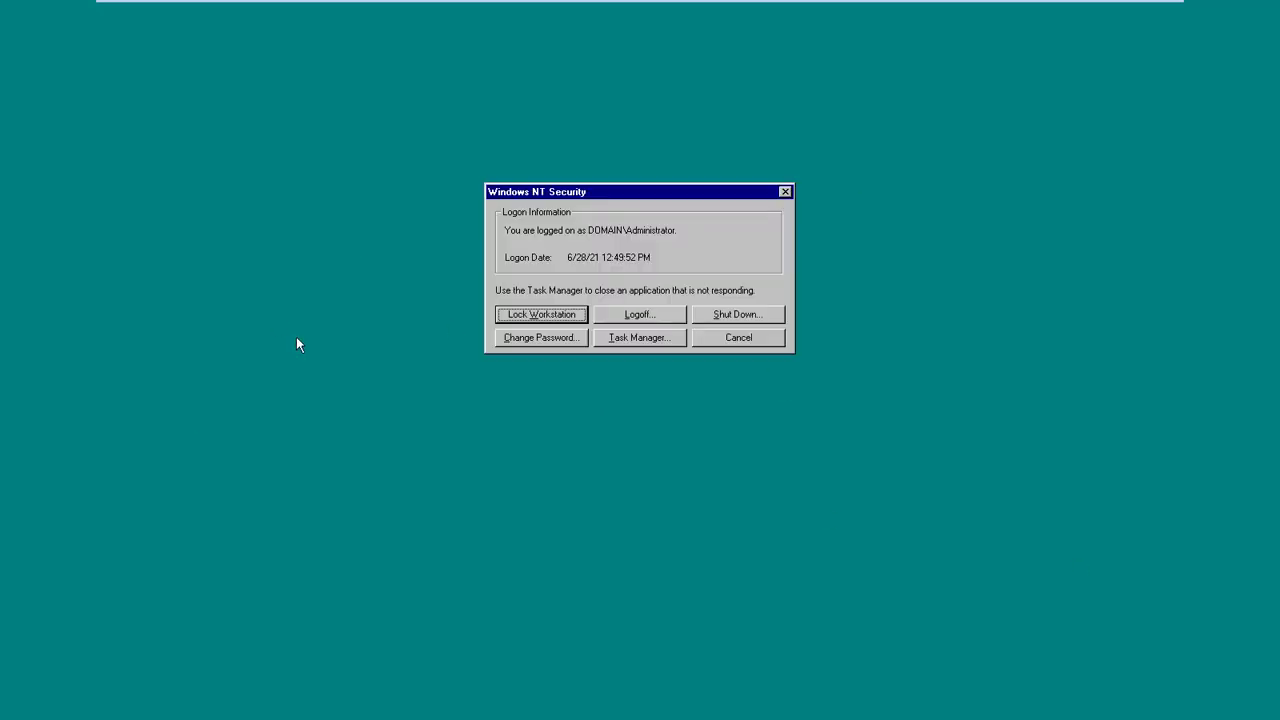
click(633, 341)
click(836, 121)
click(838, 138)
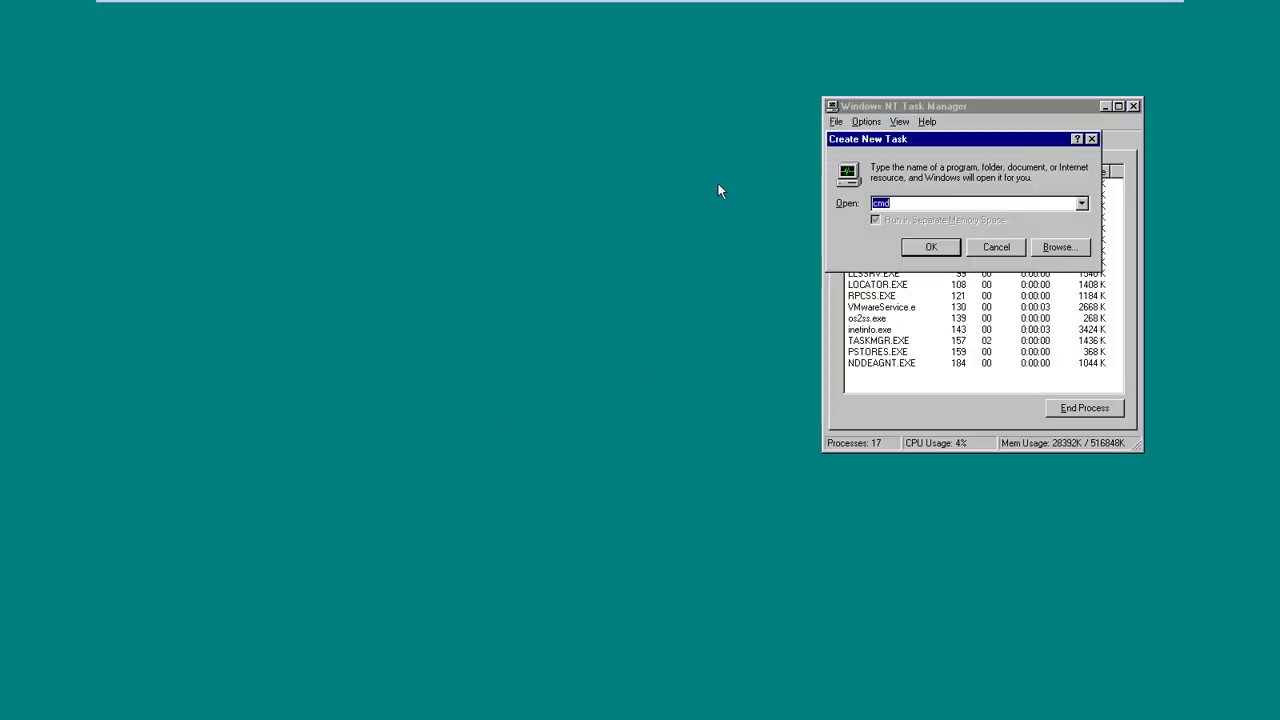
text(explorer)
key(Return)
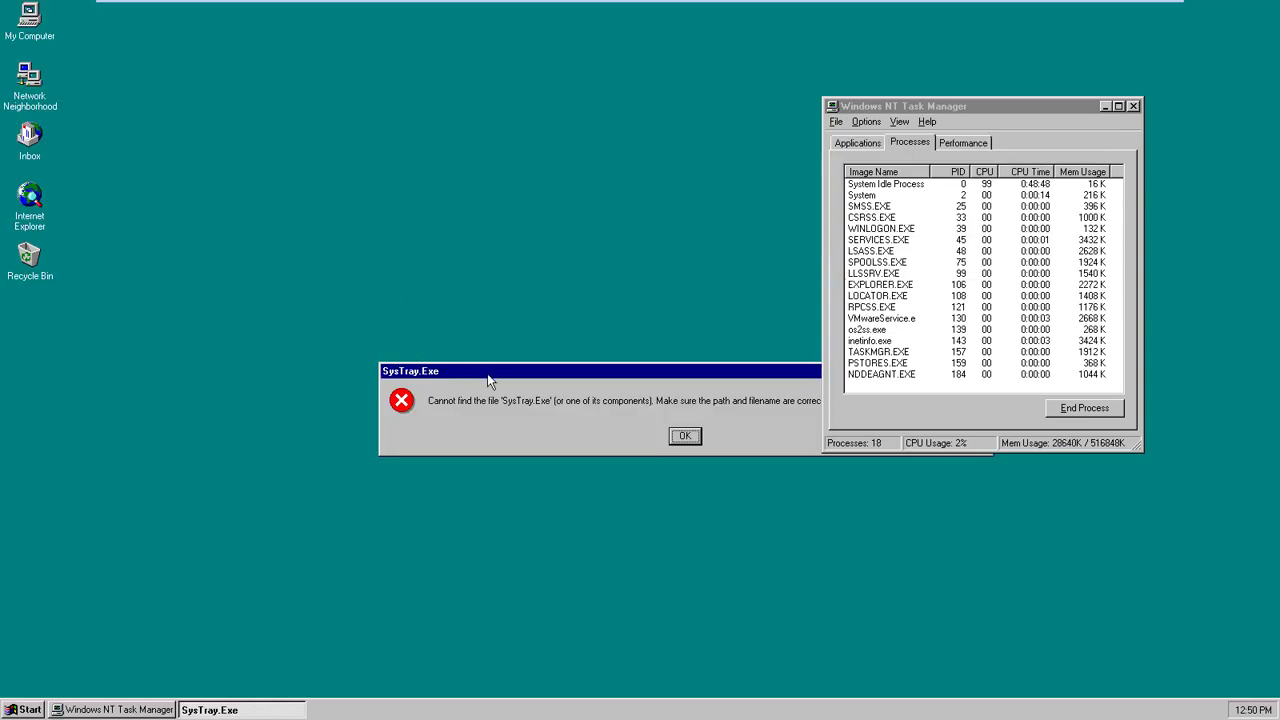
Dismiss the SysTray.Exe error, and close the Task Manager and My Computer windows
drag(487, 373, 307, 210)
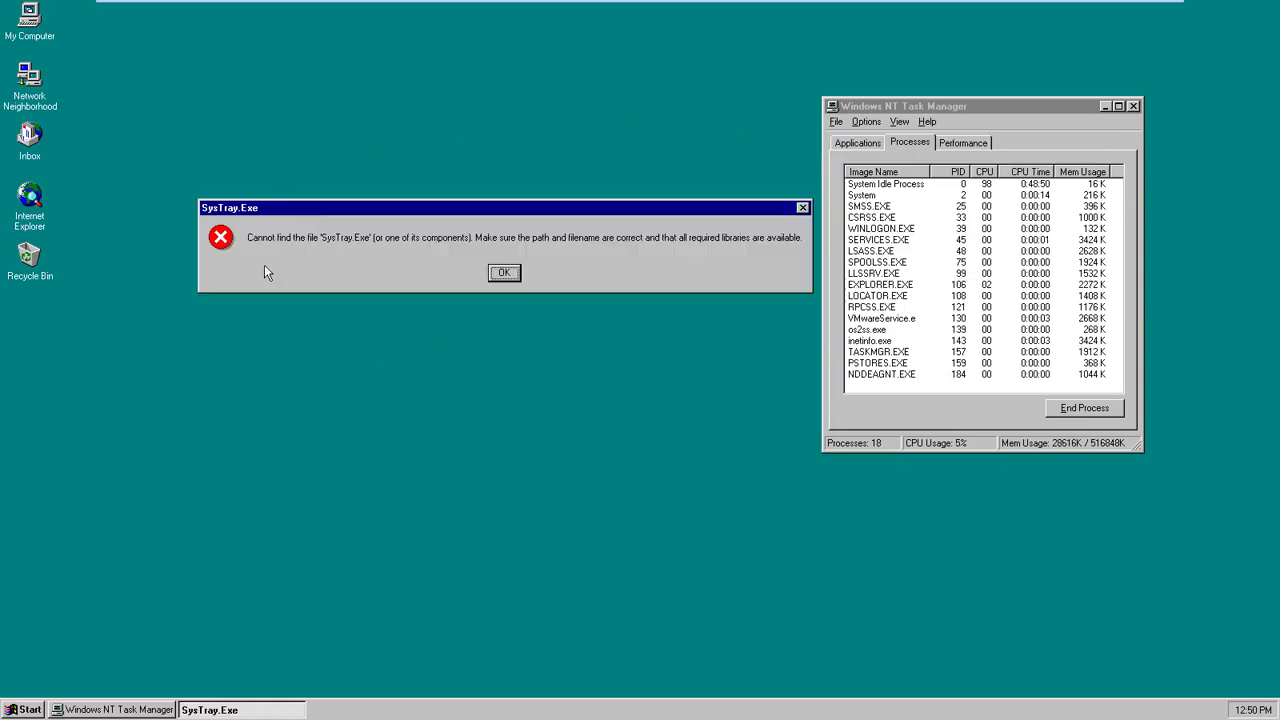
click(510, 274)
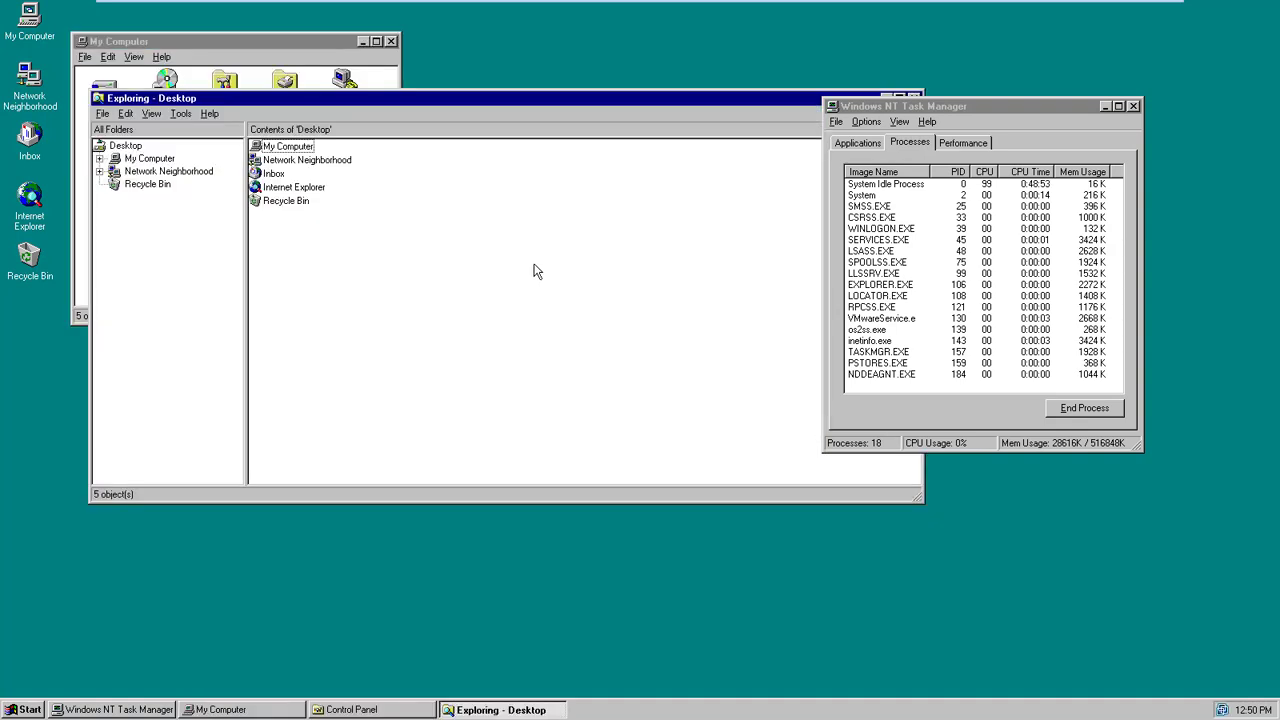
click(1133, 106)
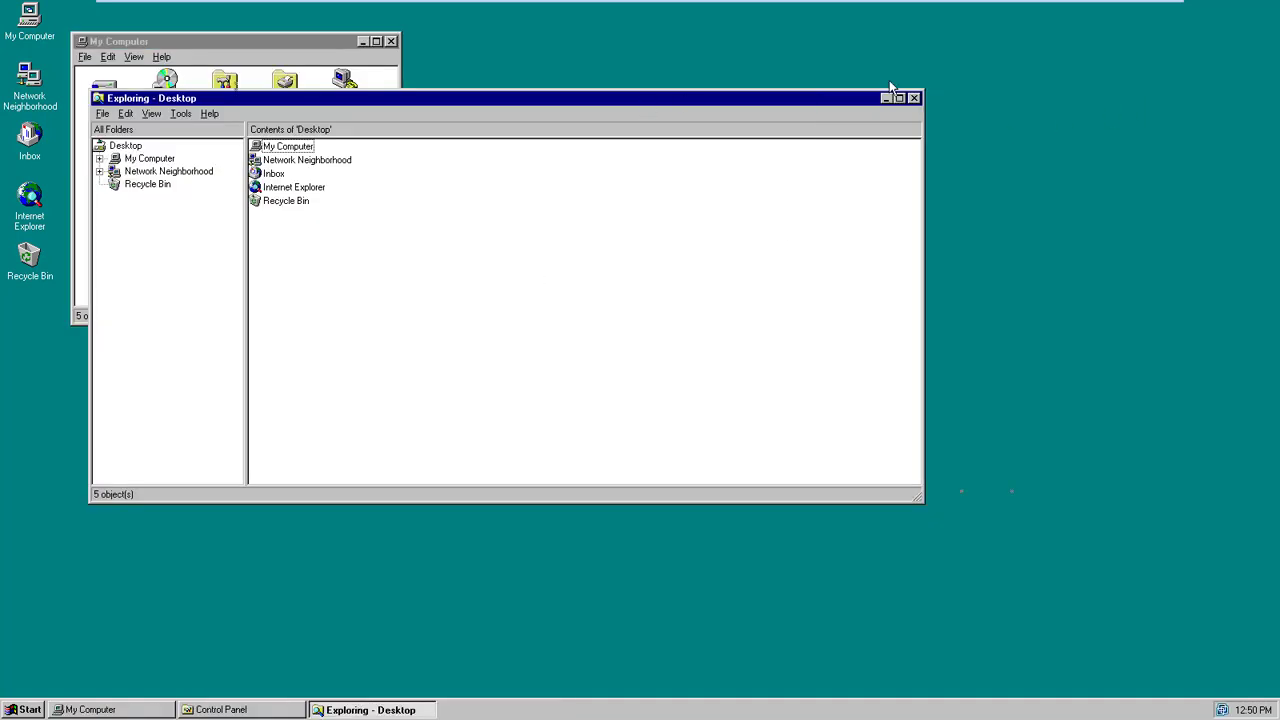
click(200, 200)
click(391, 41)
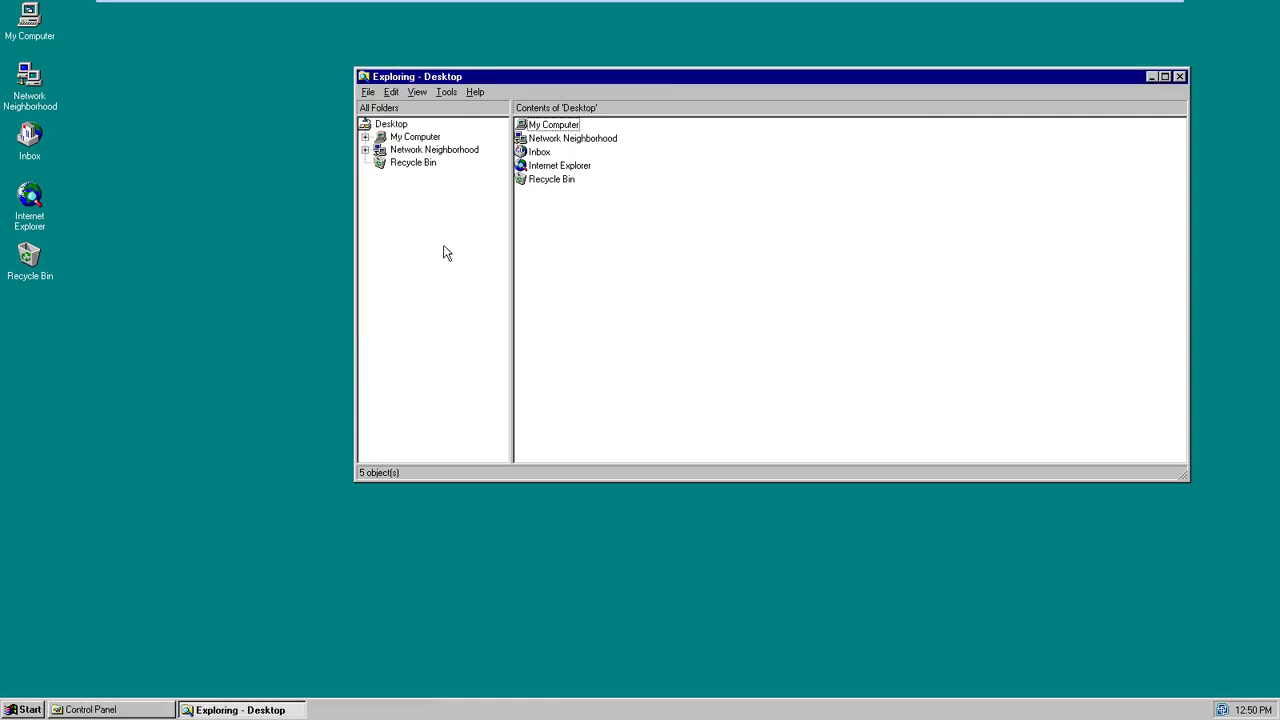
click(446, 253)
Open the Control Panel from the Start menu settings and look through its remaining items
click(22, 709)
mouse_move(70, 574)
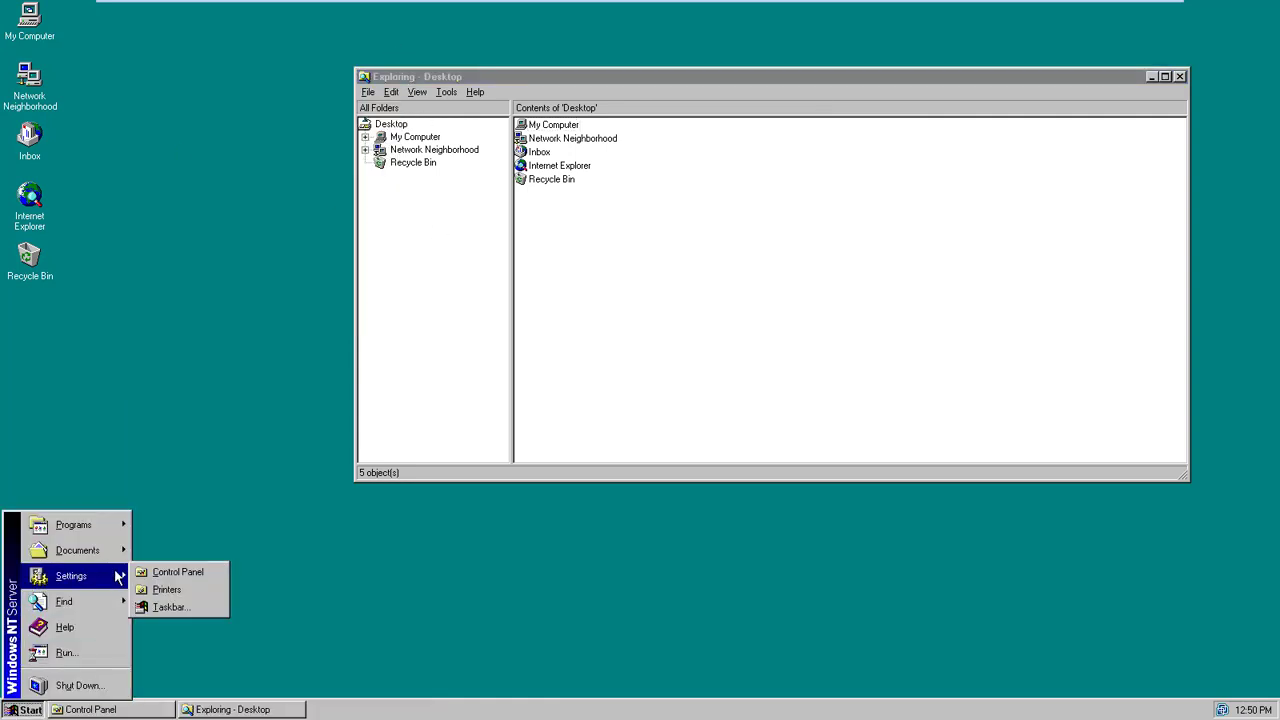
click(166, 571)
scroll(1111, 271, down, 3)
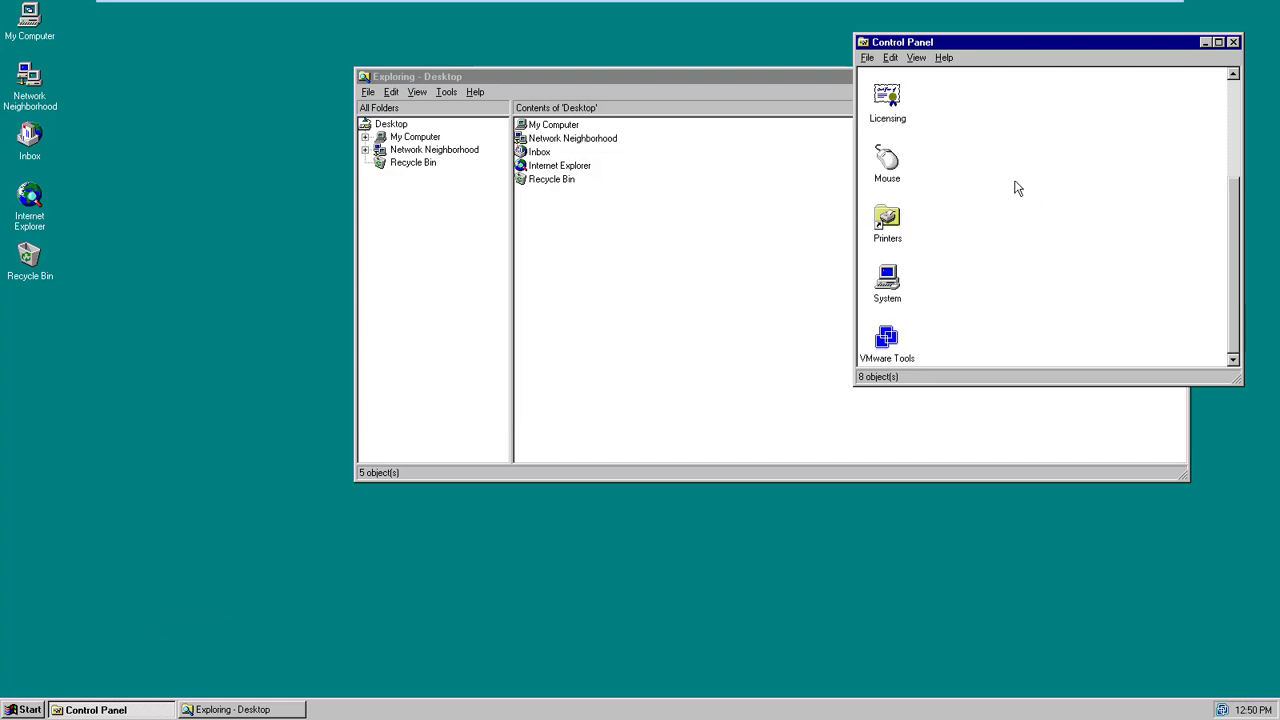
Switch the Control Panel view to small icons and back to large icons
right_click(1014, 180)
mouse_move(1055, 186)
click(1128, 199)
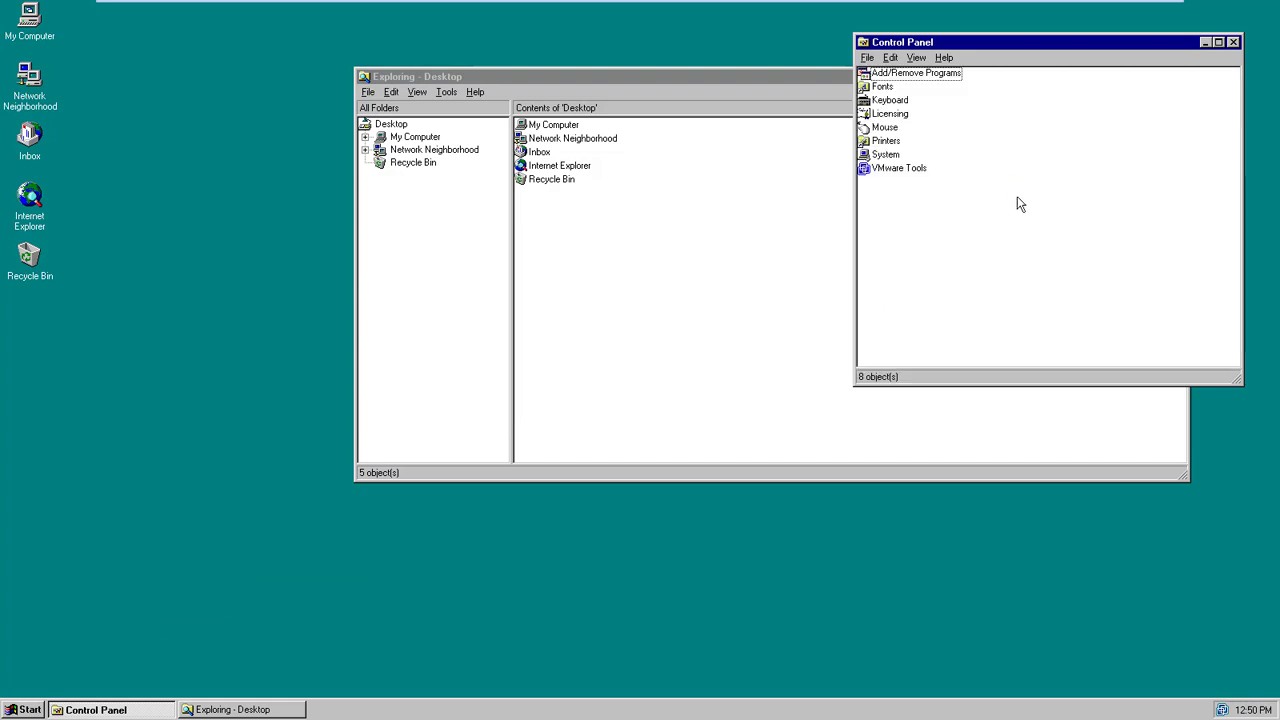
right_click(1016, 198)
mouse_move(1040, 206)
click(1133, 207)
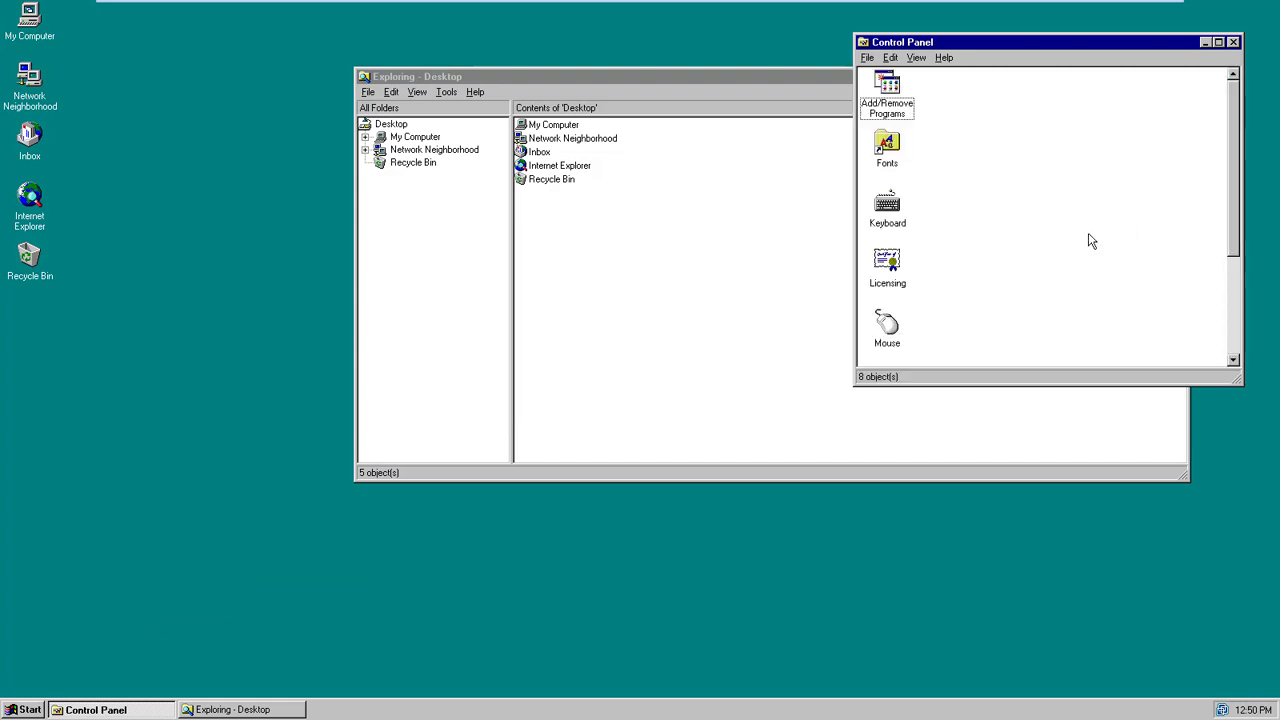
Try to open the Add/Remove Programs and Keyboard items in the Control Panel, dismissing whatever appears
double_click(906, 112)
click(423, 150)
key(k)
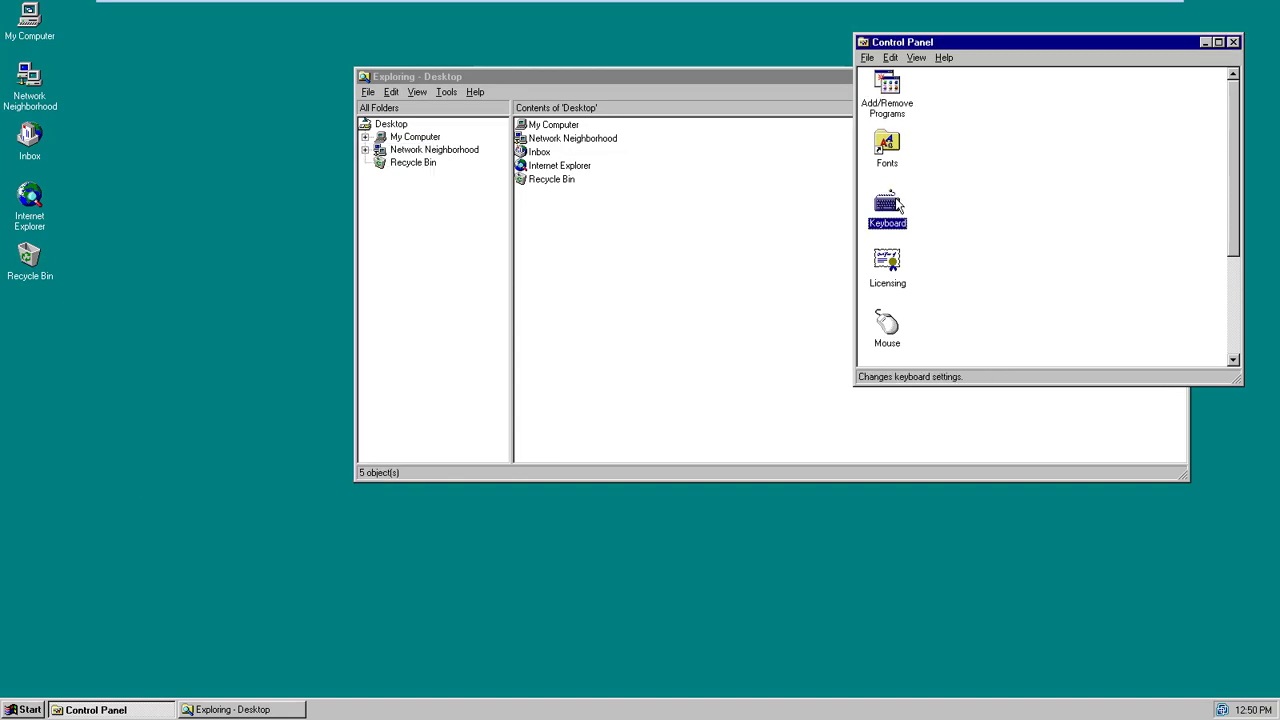
key(Return)
click(473, 172)
click(991, 283)
scroll(991, 283, down, 3)
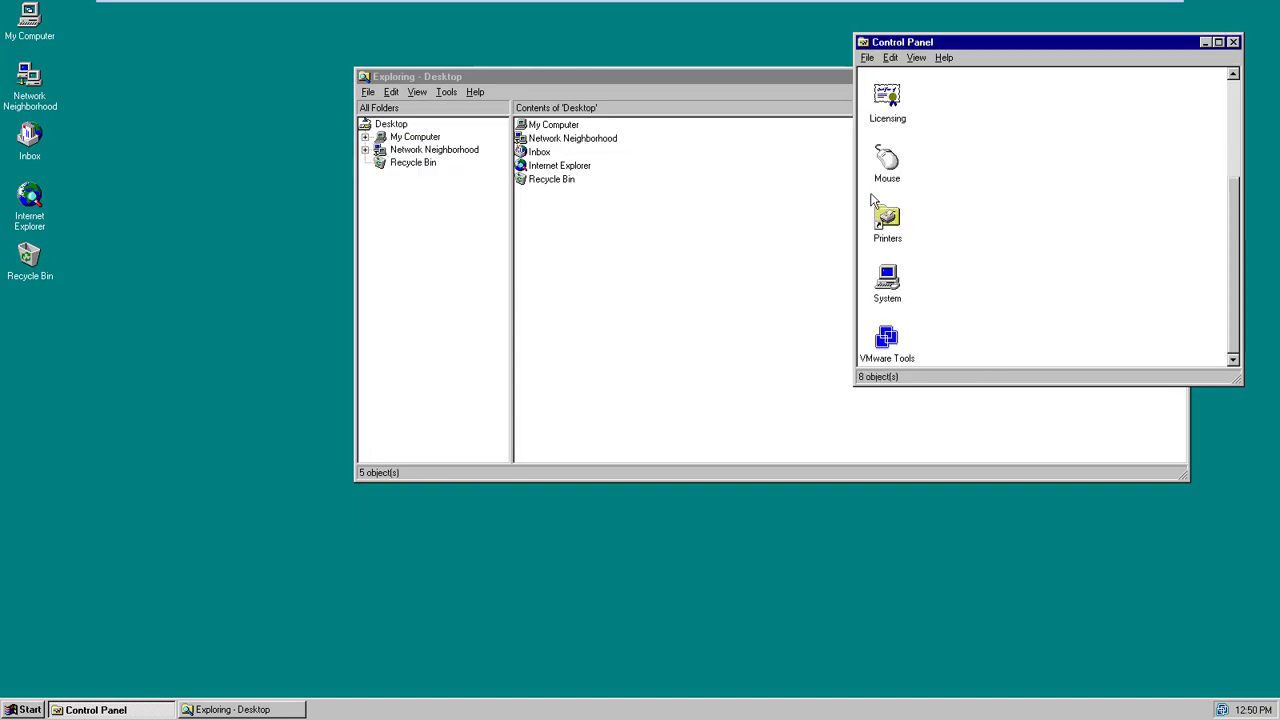
Try the Mouse, System and VMware Tools items, and close the Control Panel
double_click(880, 162)
click(312, 9)
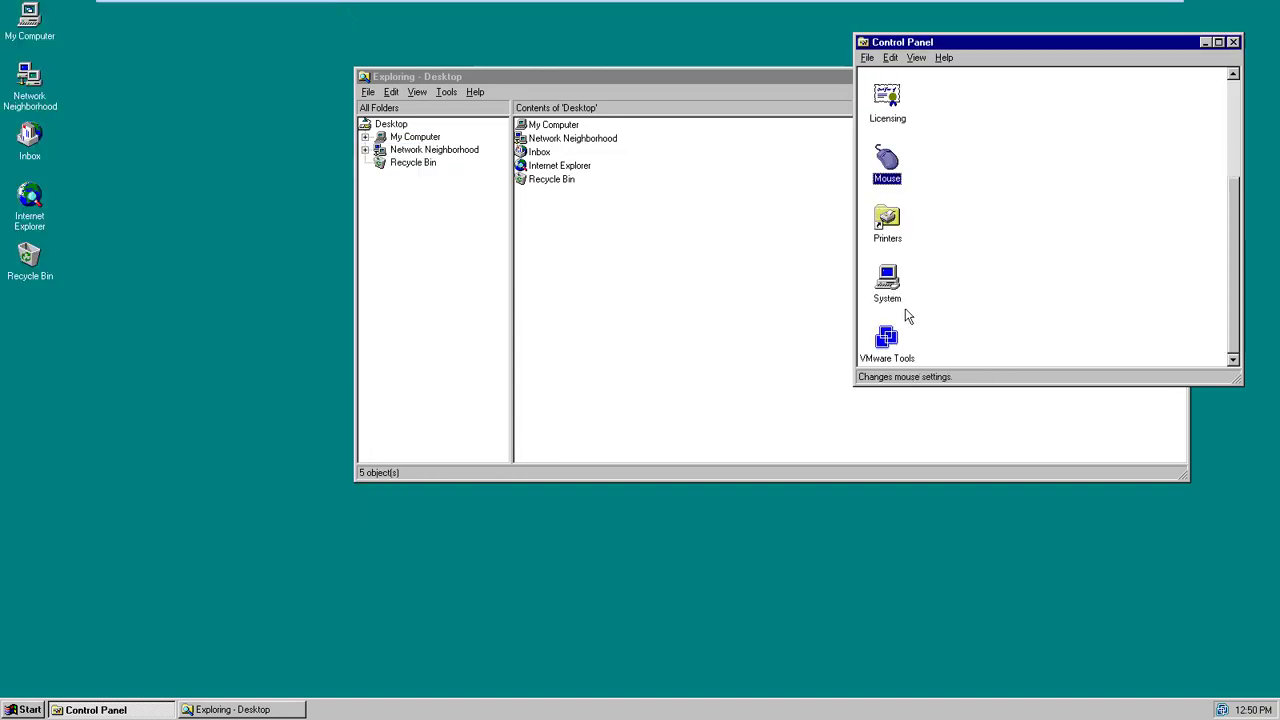
double_click(887, 282)
click(335, 27)
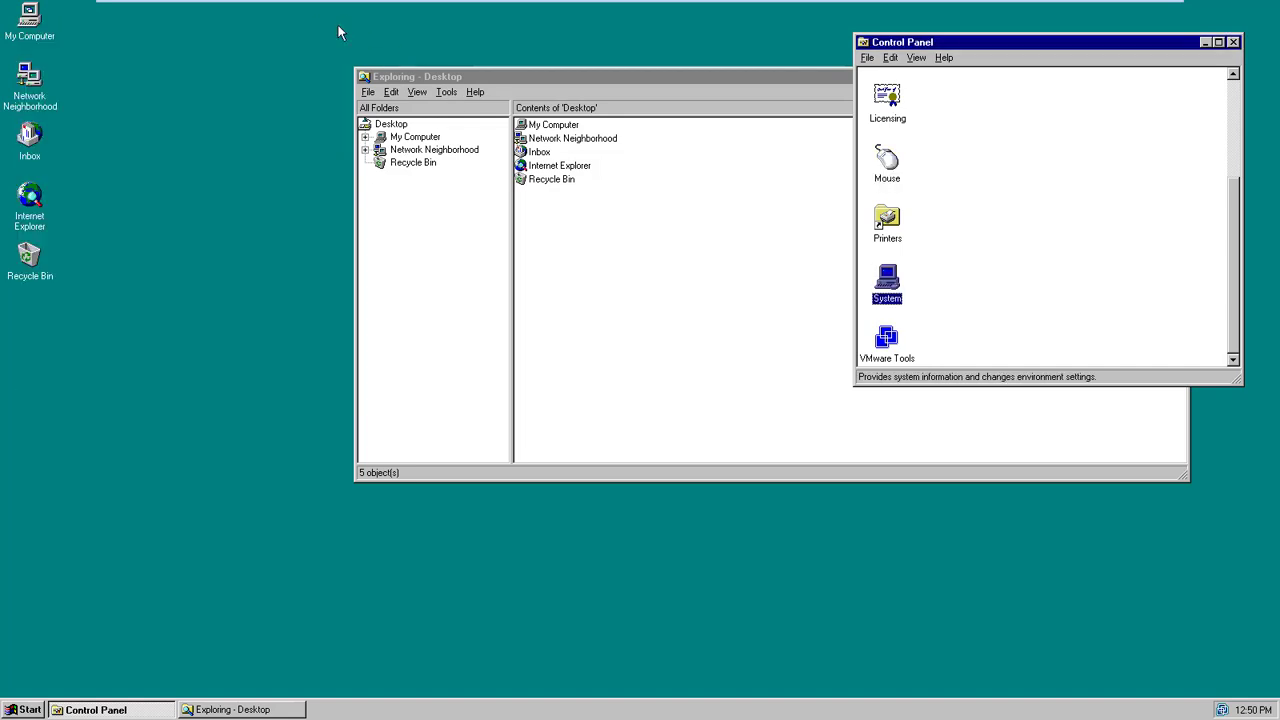
click(1000, 335)
click(893, 345)
click(948, 300)
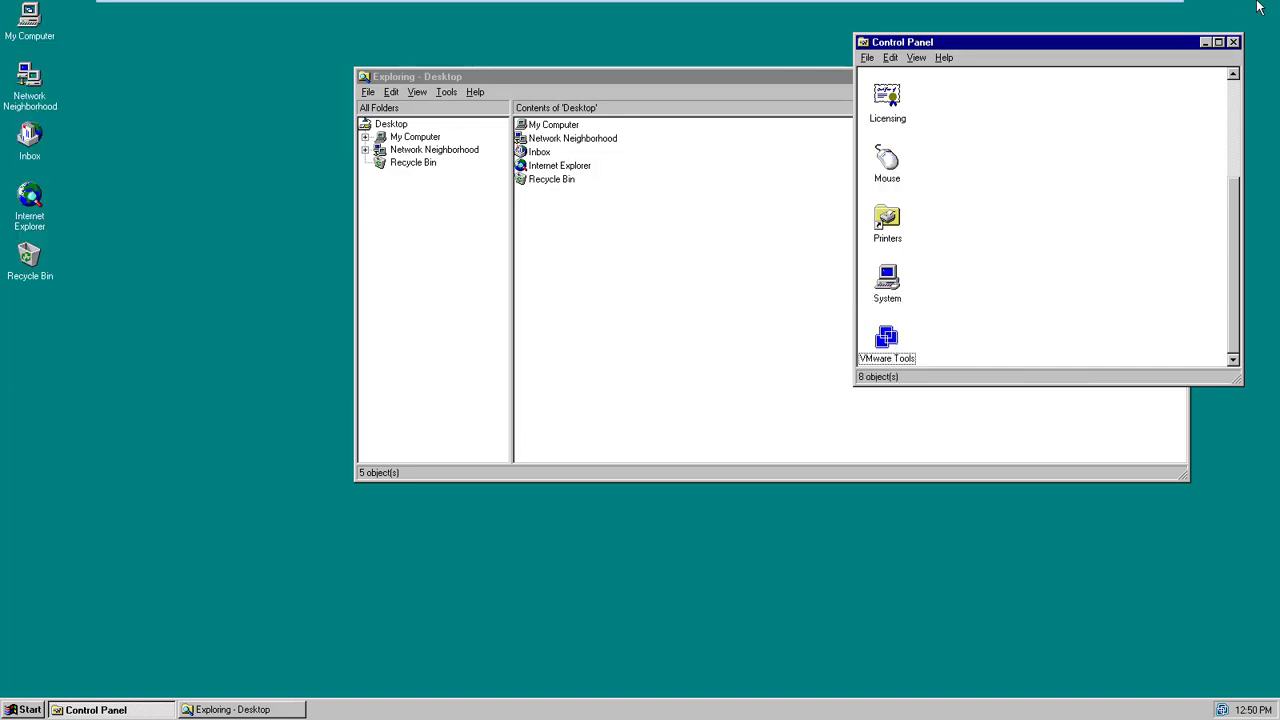
click(1233, 44)
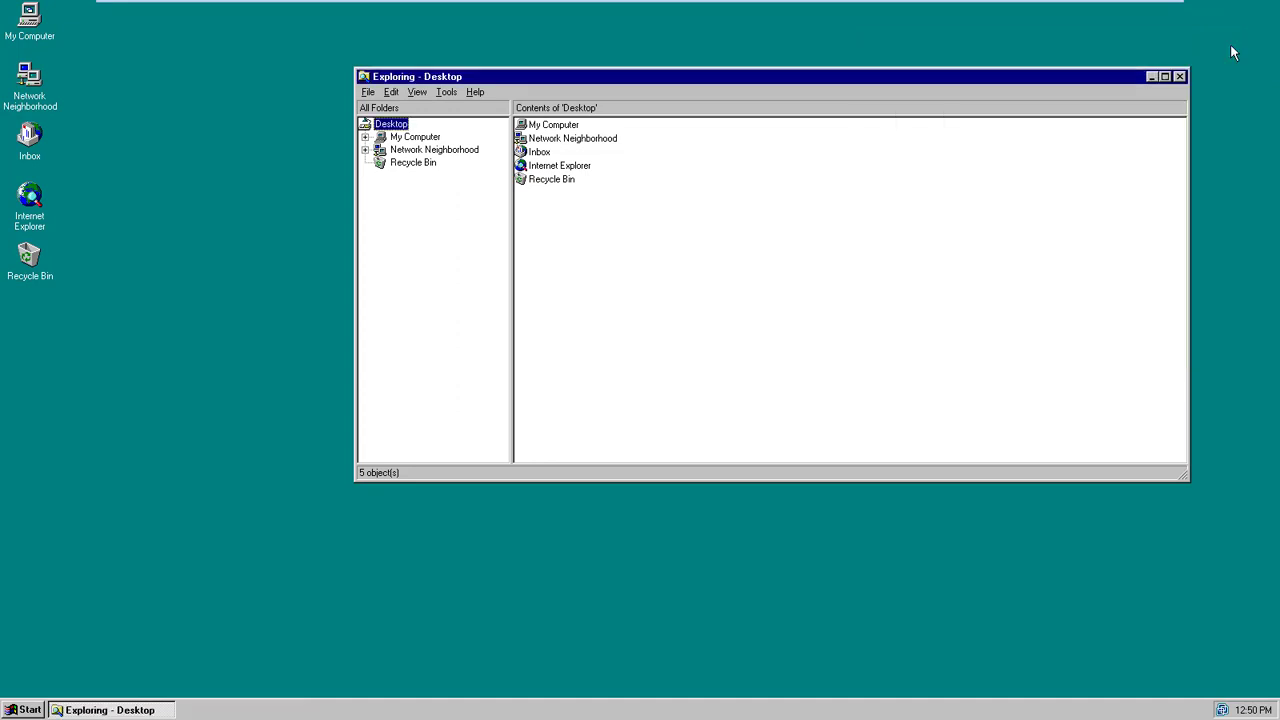
Open and close the Taskbar Properties, and try to open the desktop's display properties
right_click(346, 709)
click(374, 710)
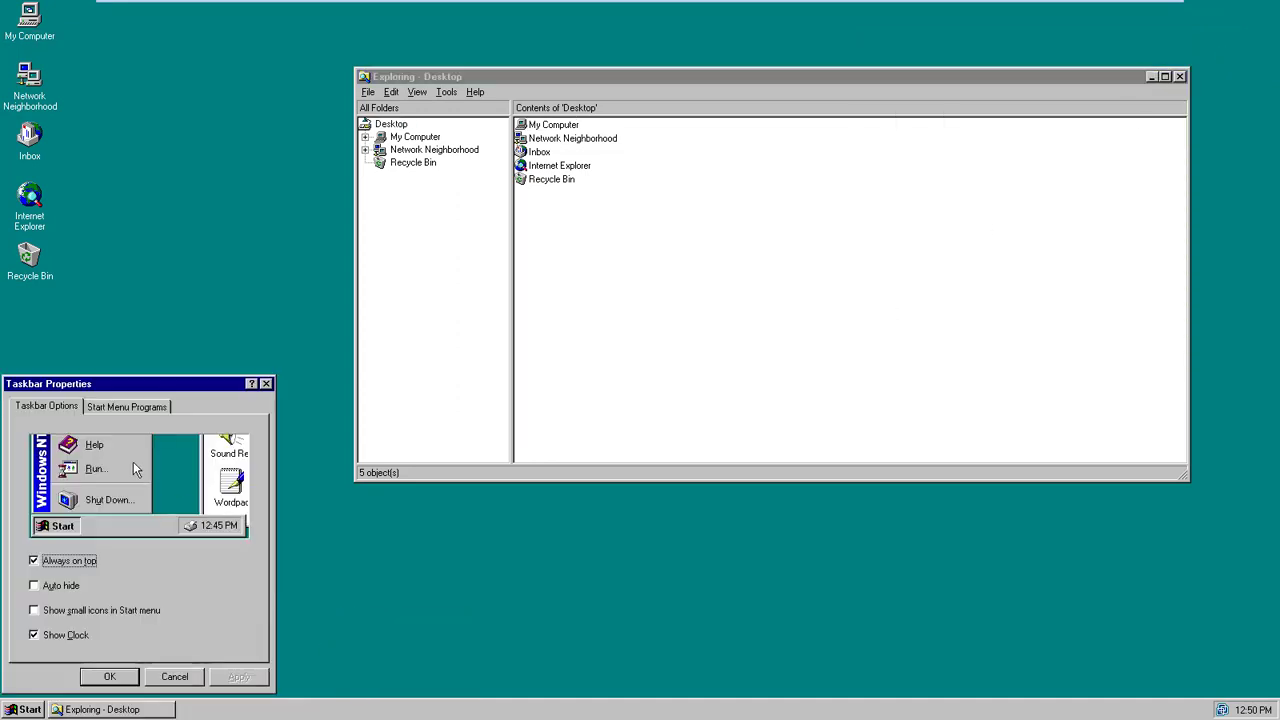
click(271, 381)
right_click(257, 374)
click(292, 471)
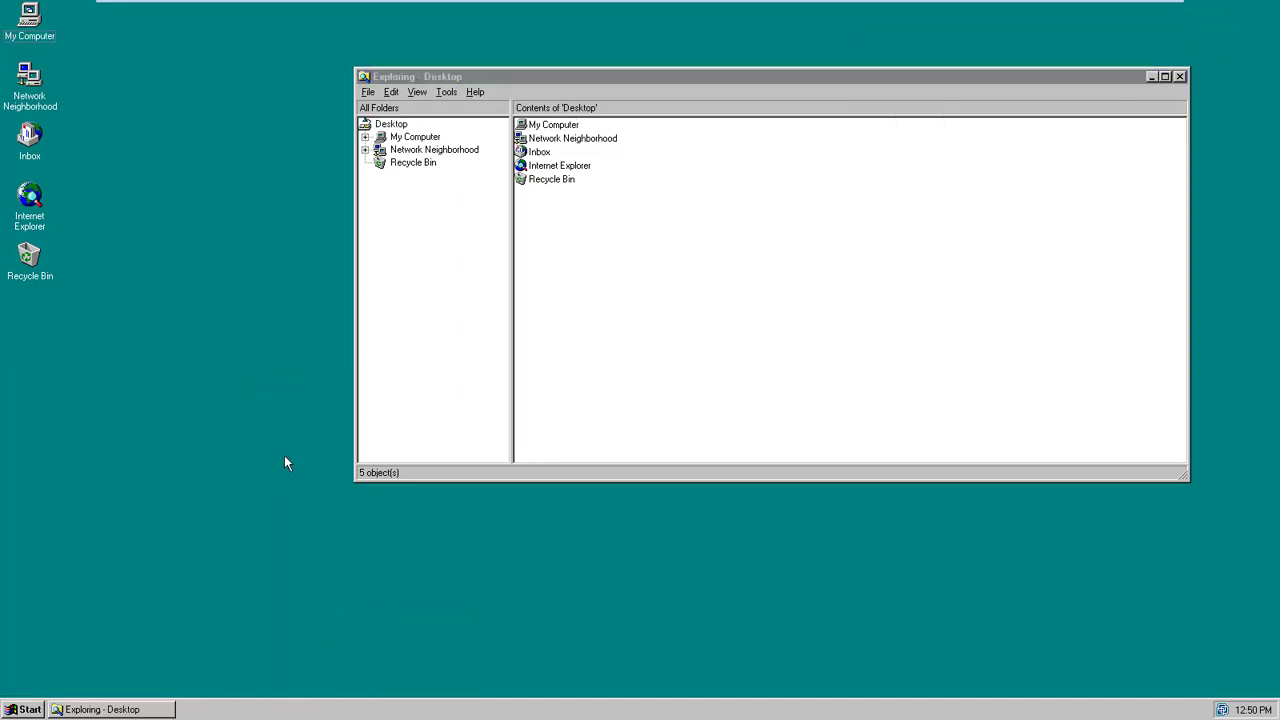
right_click(135, 263)
click(159, 357)
Try to create a new shortcut on the desktop
right_click(150, 249)
mouse_move(190, 327)
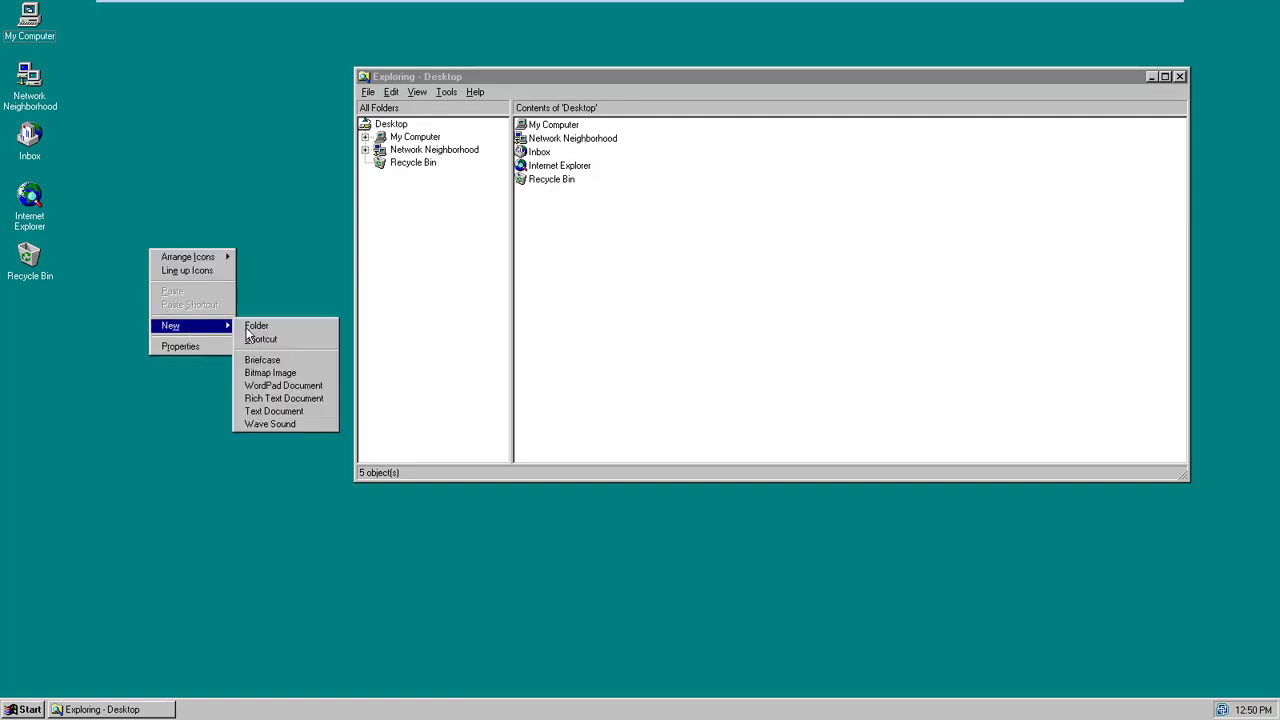
click(252, 339)
click(382, 309)
Create a new bitmap image on the desktop, test opening it, and move it to the Recycle Bin
right_click(208, 282)
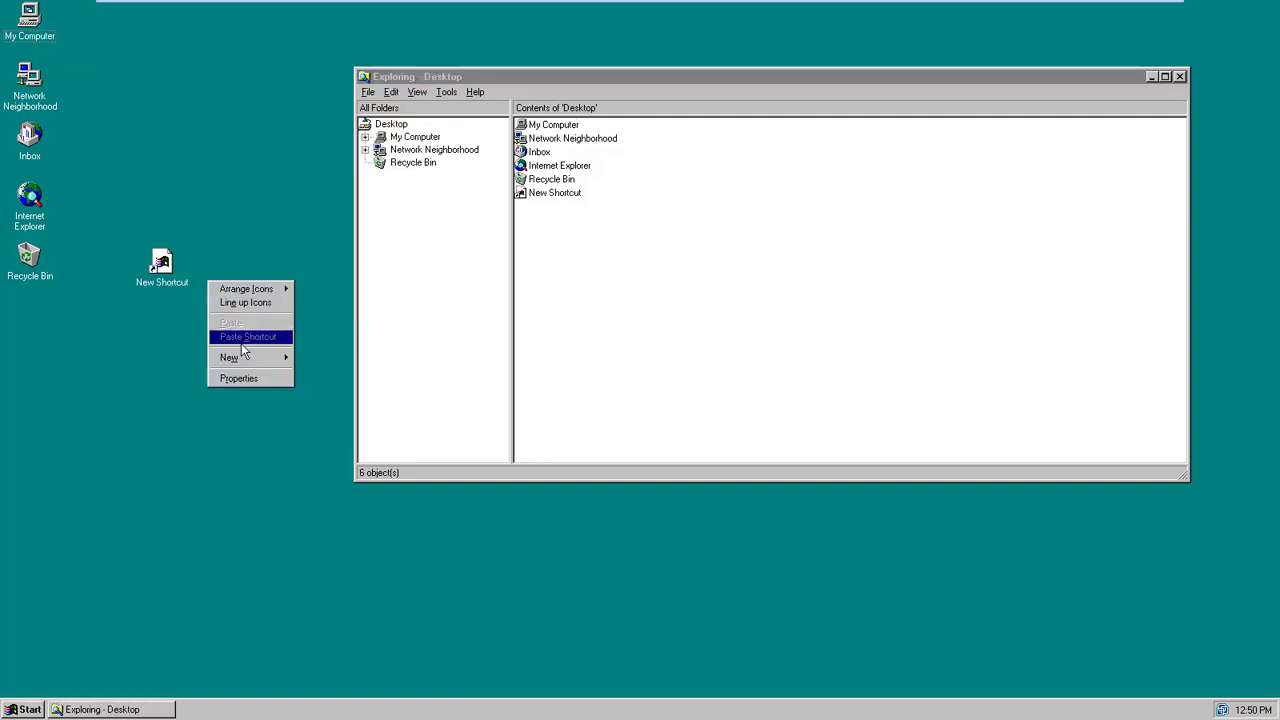
mouse_move(250, 357)
click(340, 406)
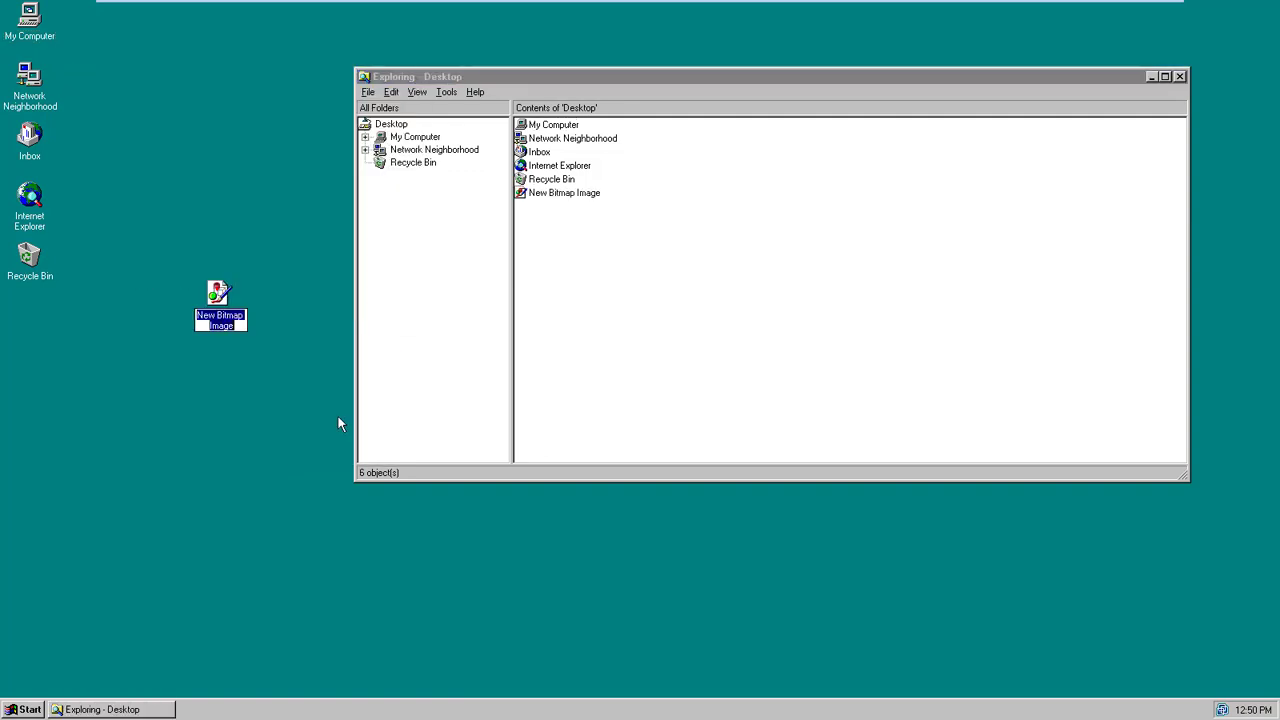
double_click(227, 296)
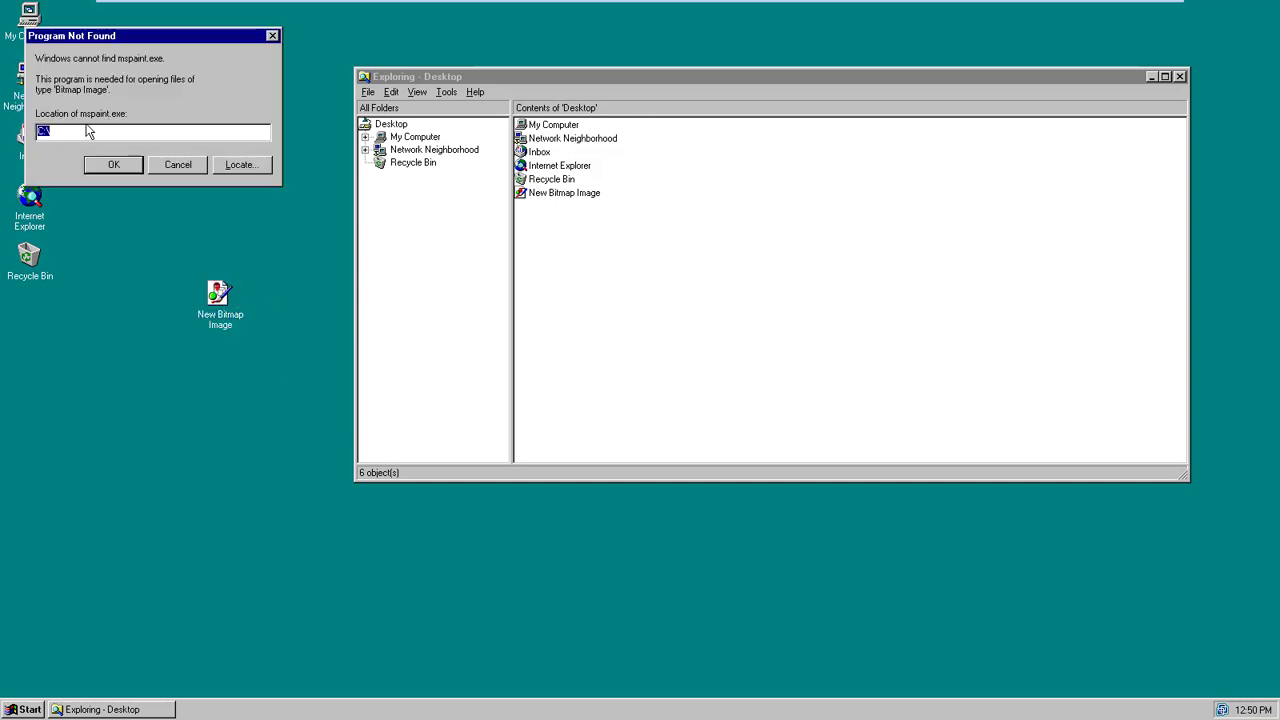
click(178, 165)
drag(220, 300, 68, 280)
Create a new text document on the desktop, try to open it, and cancel the missing-program dialog
right_click(113, 281)
mouse_move(150, 369)
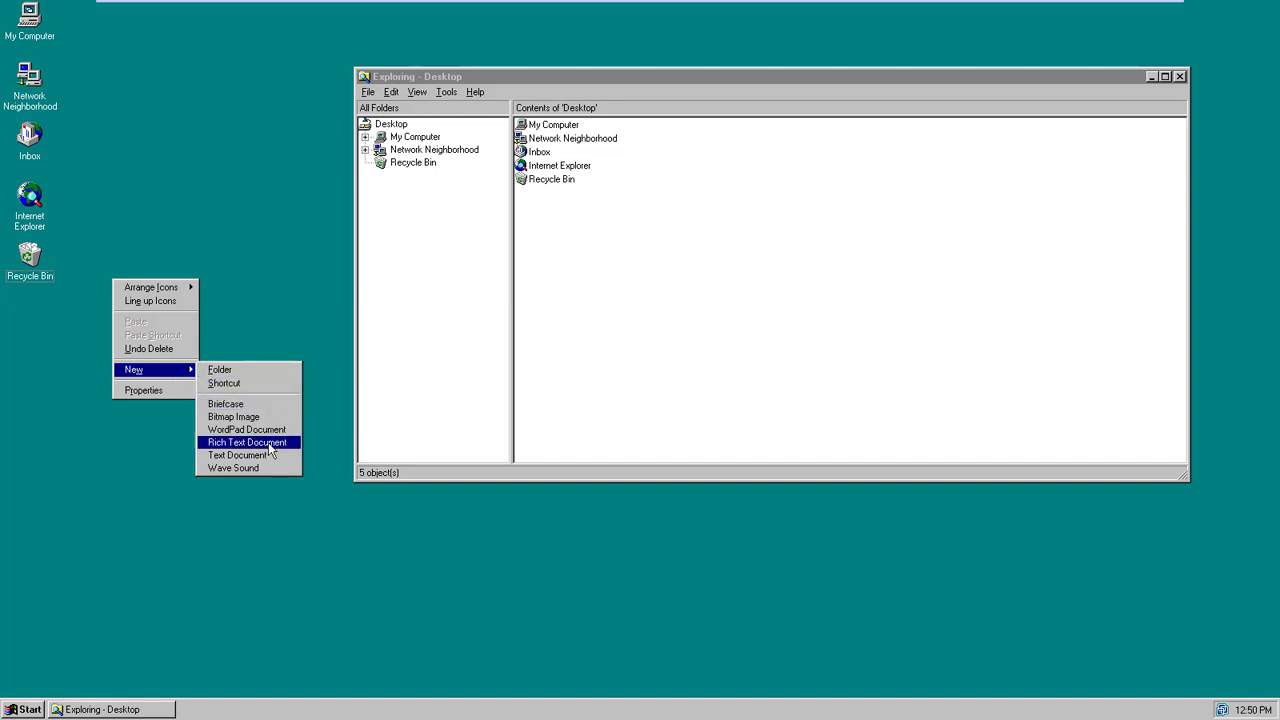
click(262, 452)
double_click(124, 298)
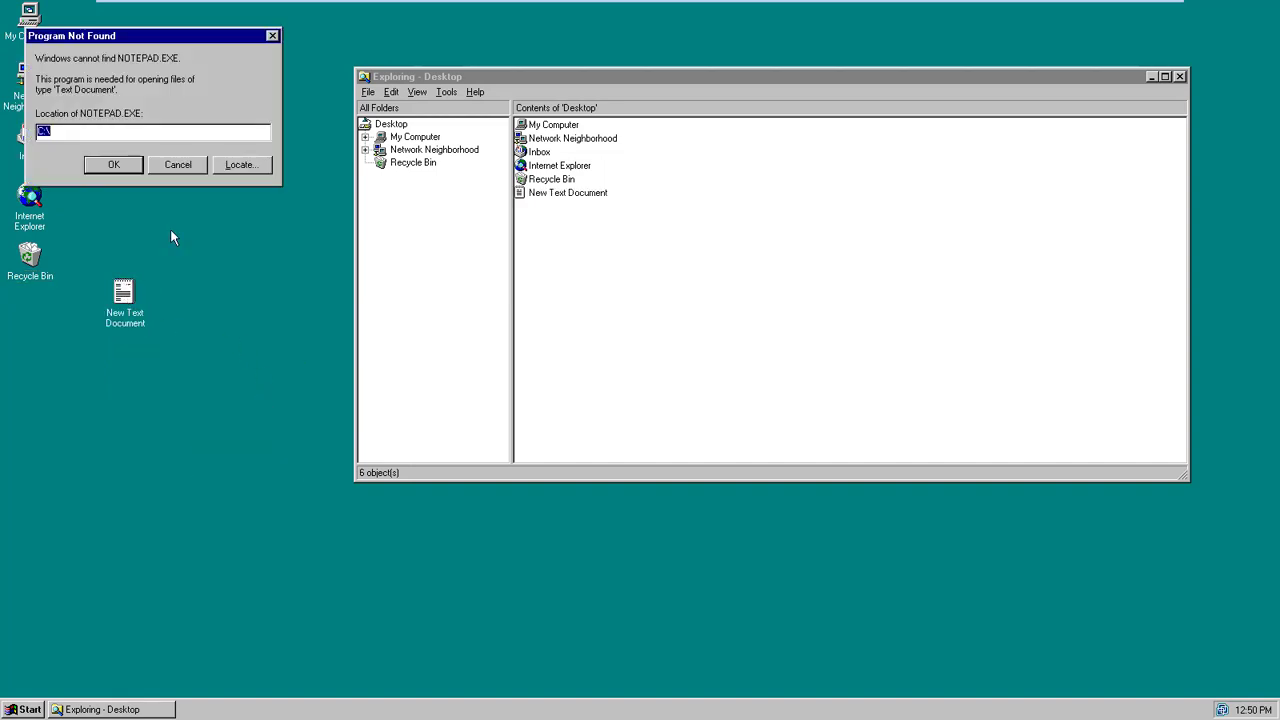
drag(140, 50, 192, 50)
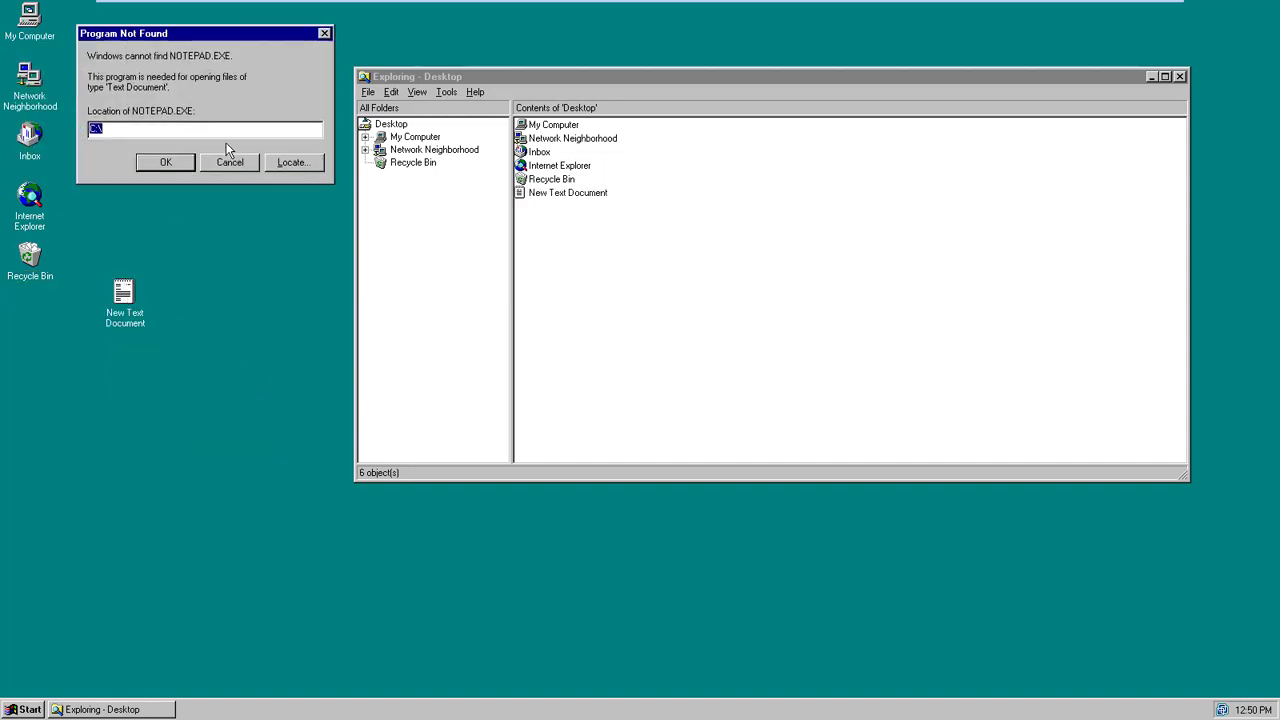
click(230, 164)
Close the Explorer window and restart the computer
click(1026, 97)
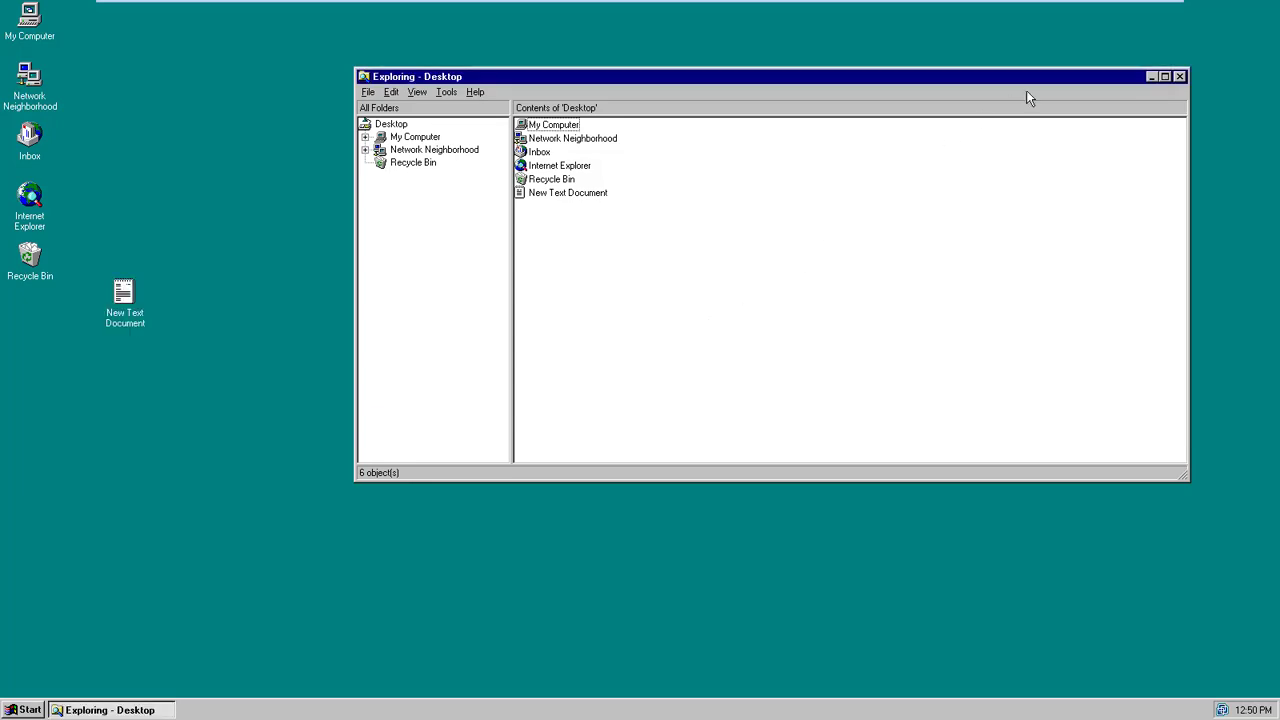
click(1179, 77)
click(22, 710)
click(80, 686)
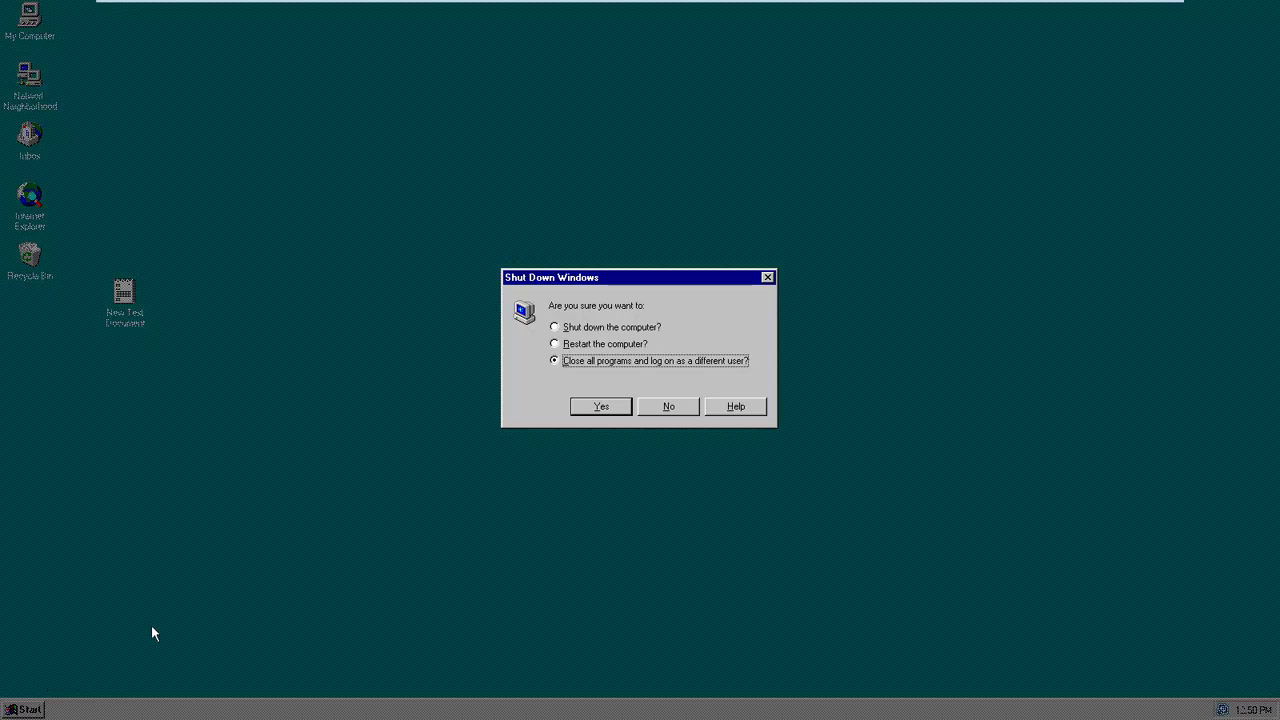
click(605, 344)
click(590, 406)
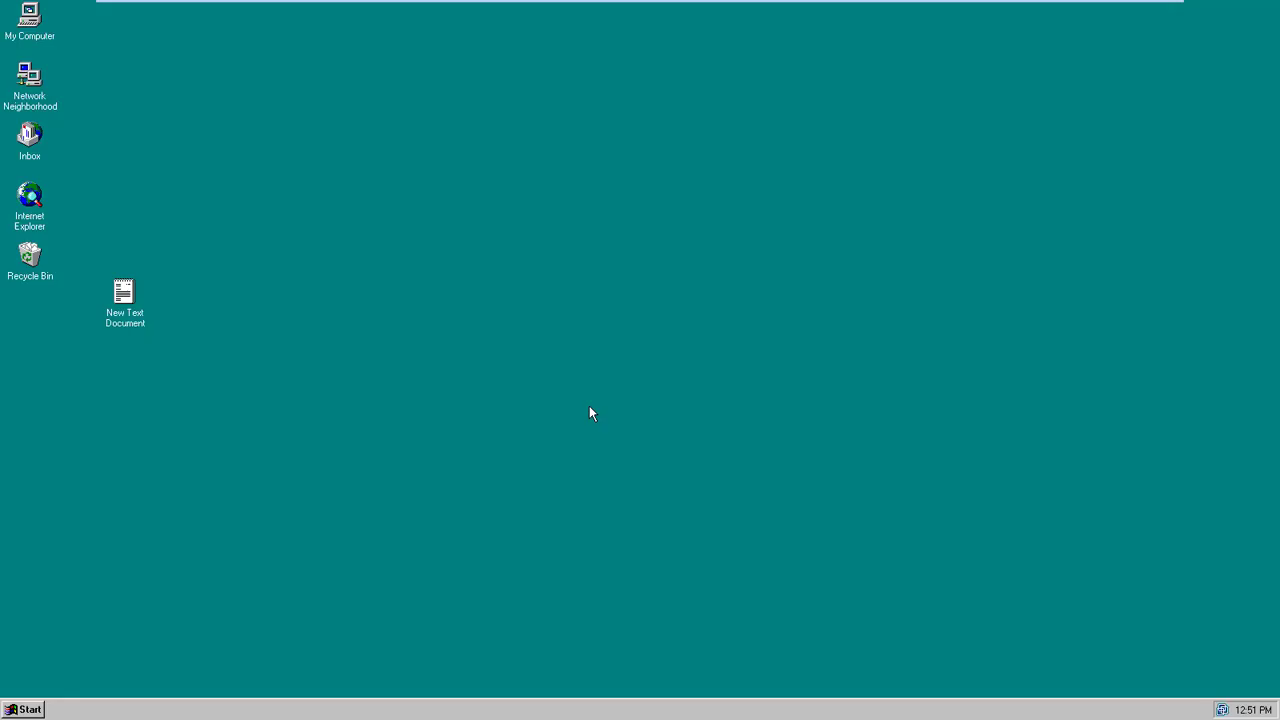